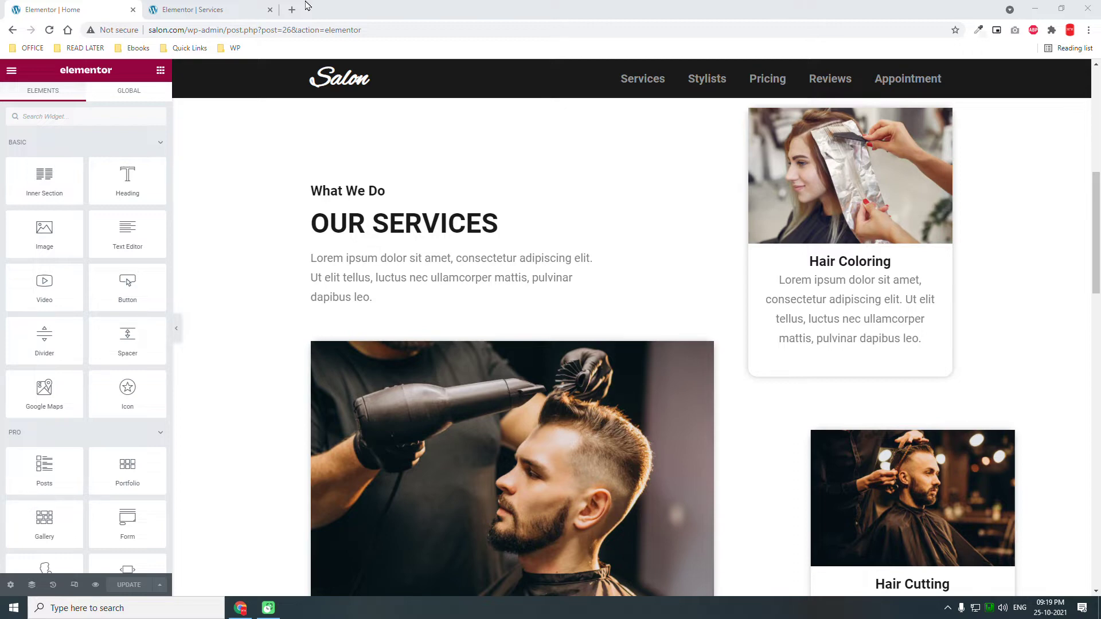
Copy the Our Services section from the Home page
left_click(227, 8)
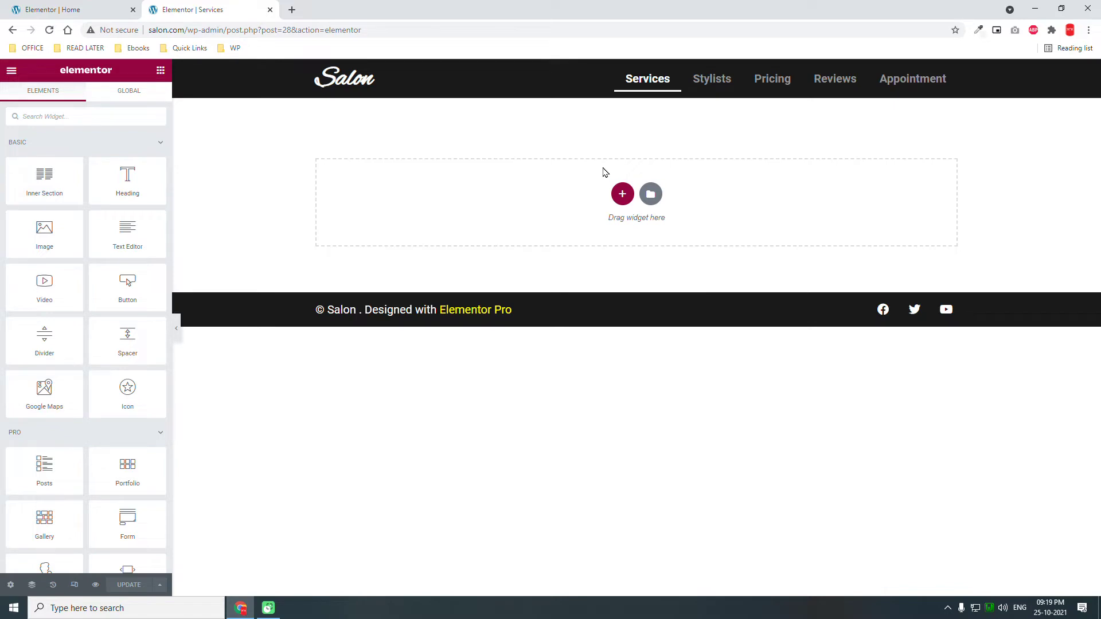
left_click(109, 7)
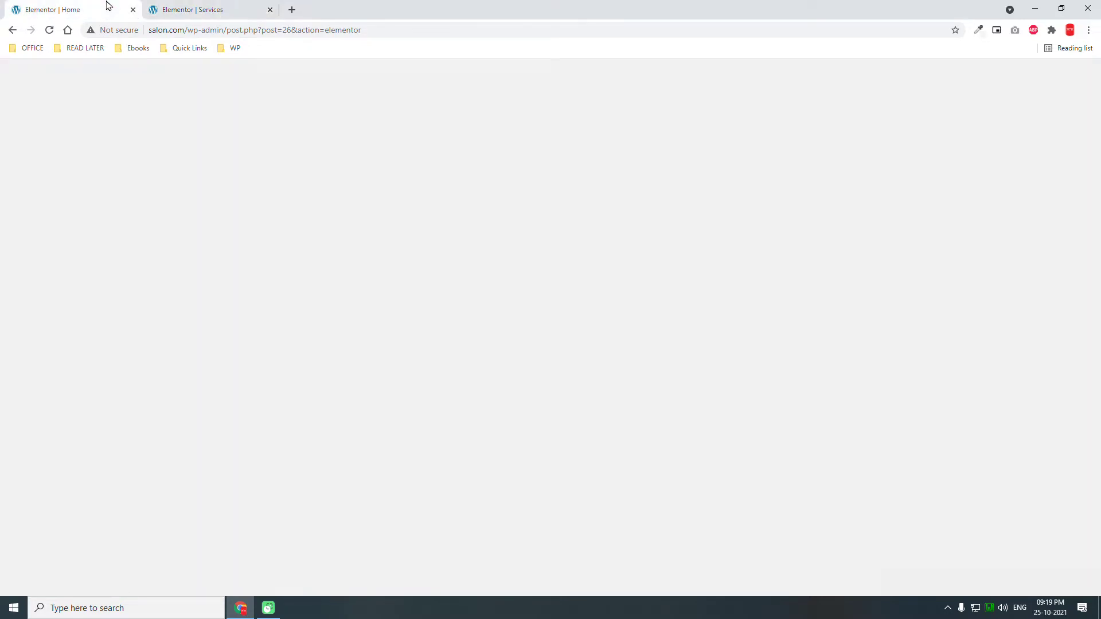
scroll(611, 260, "up", 5)
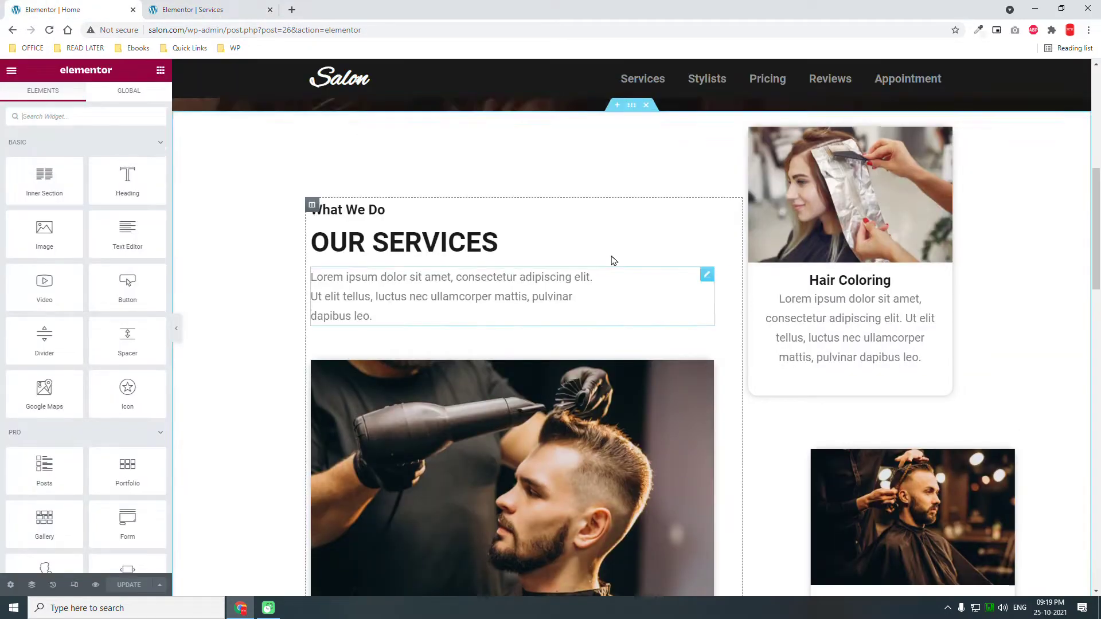
scroll(638, 415, "down", 2)
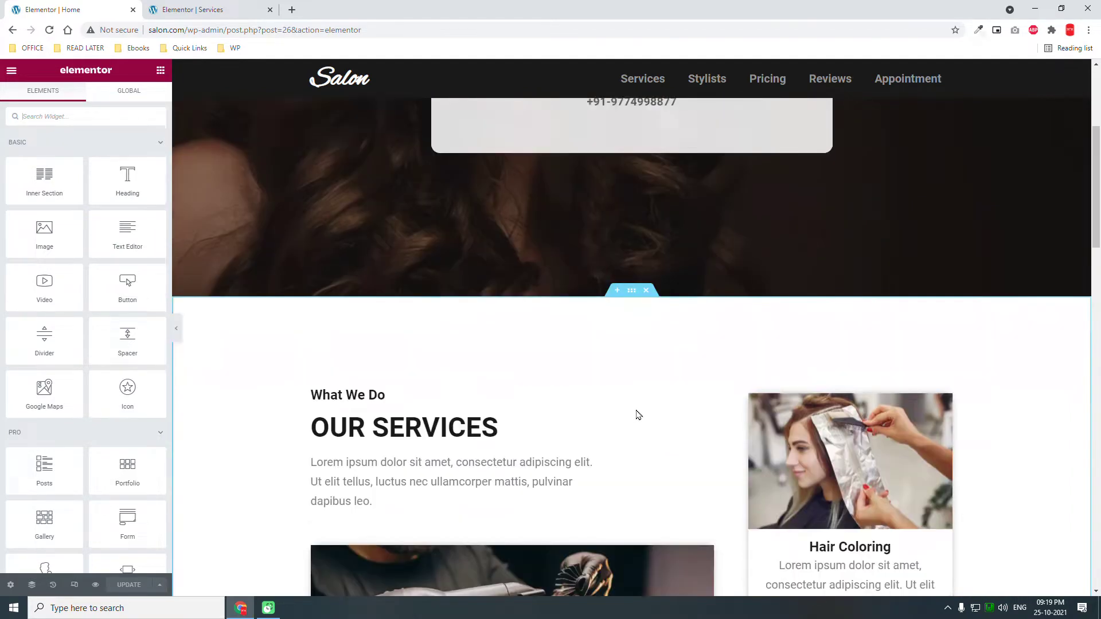
right_click(634, 262)
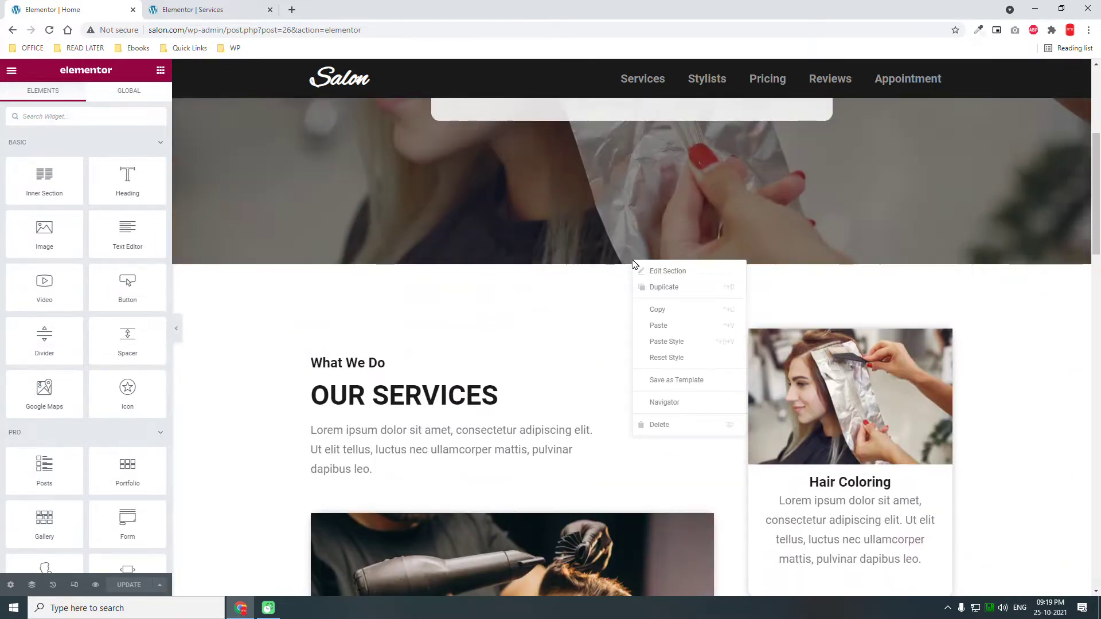
left_click(683, 314)
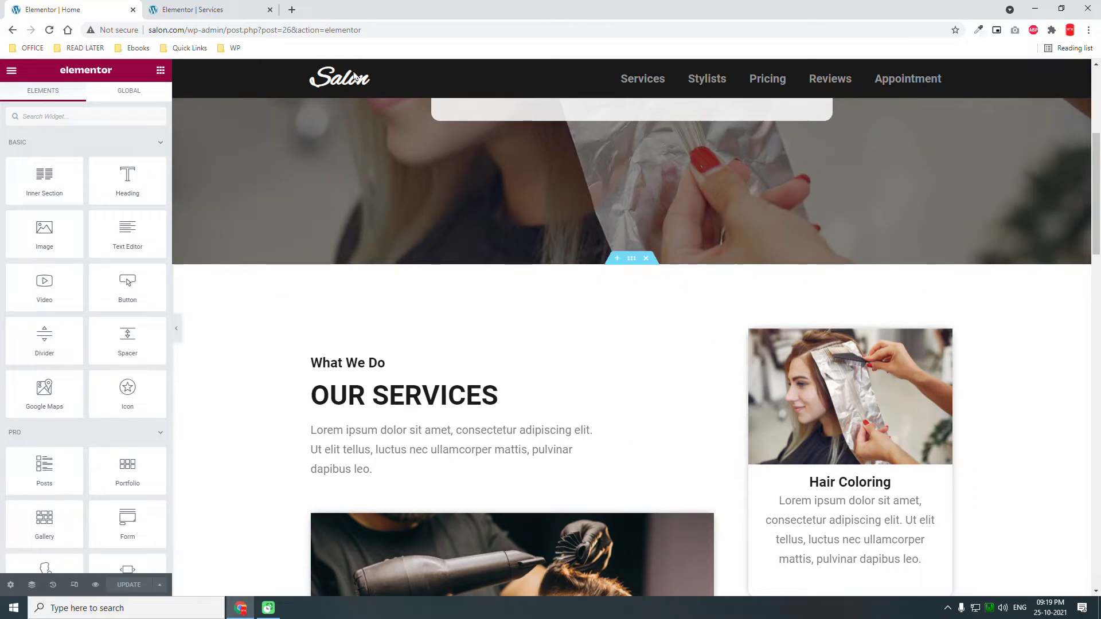
Paste the copied section into the empty Services page
left_click(206, 10)
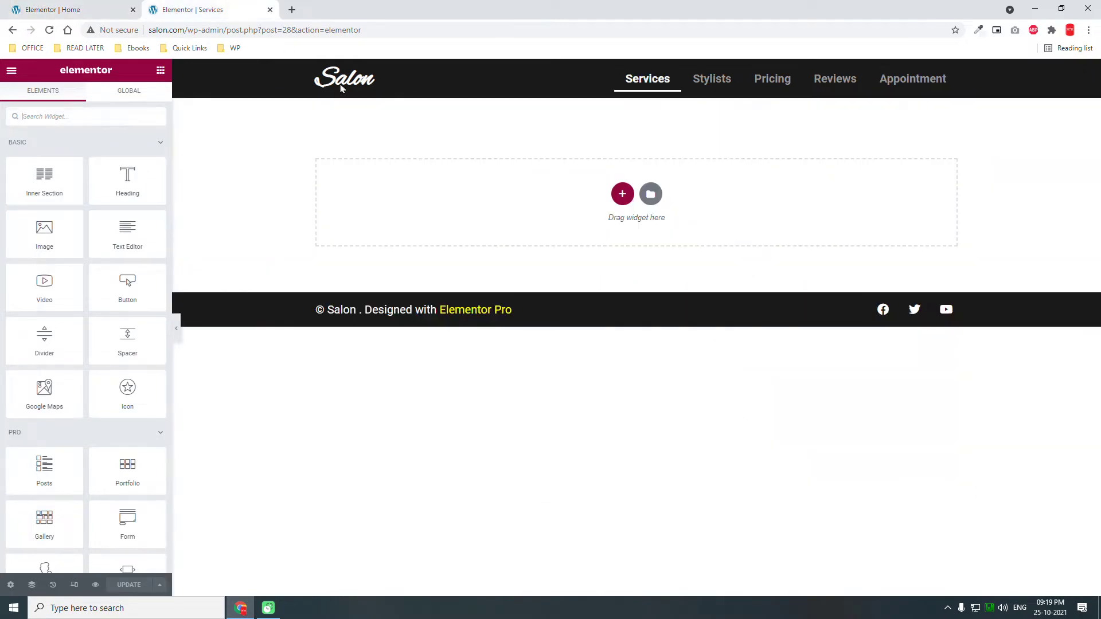
right_click(517, 199)
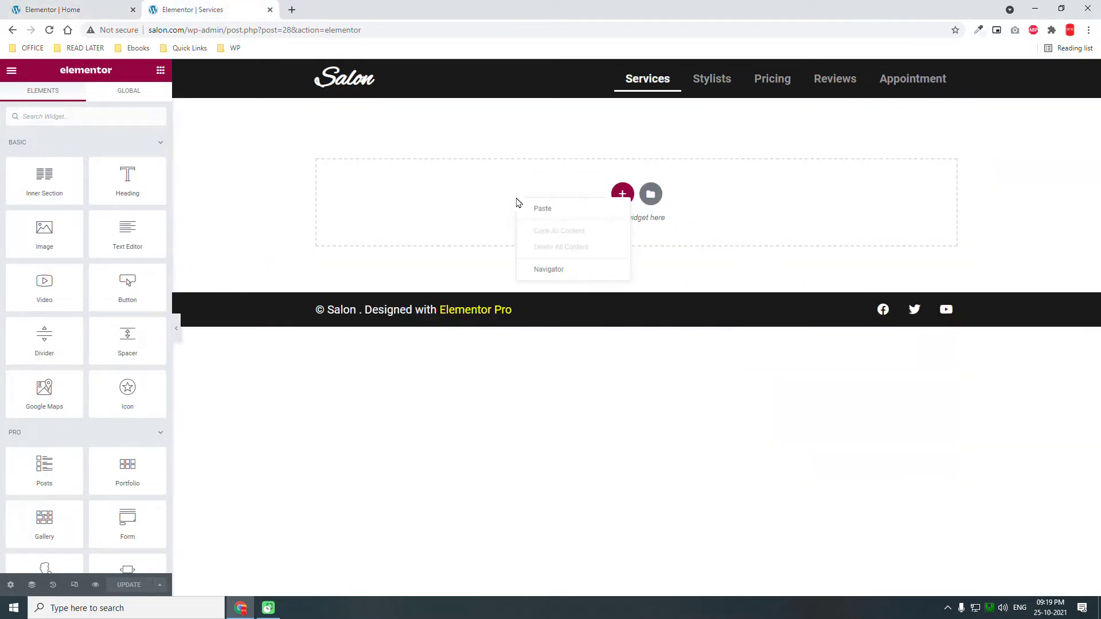
left_click(557, 210)
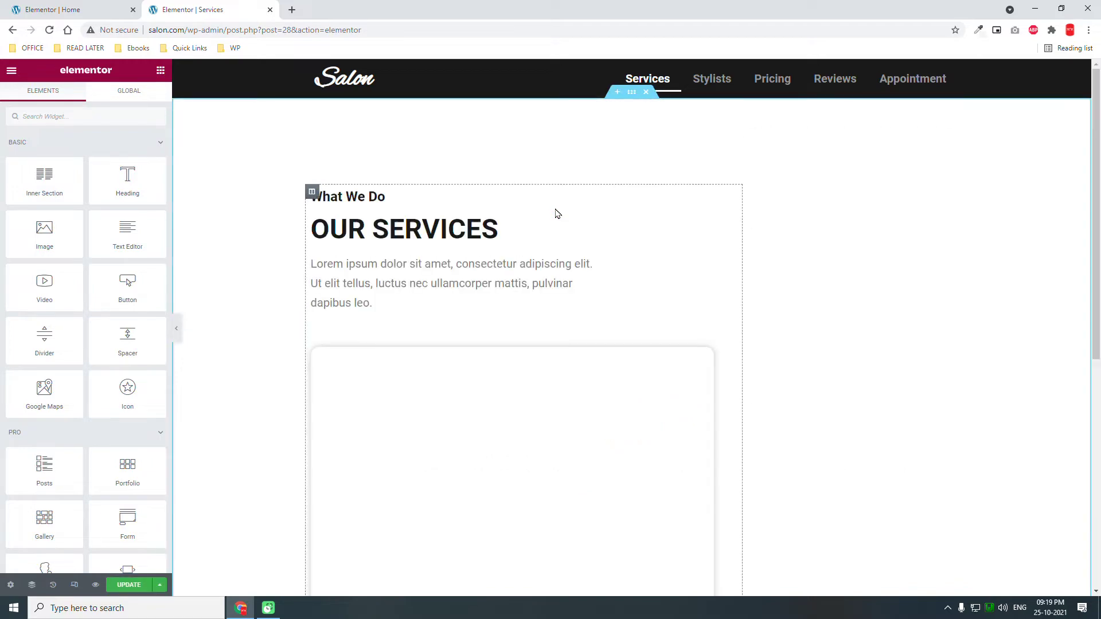
Add a new section with three equal columns below the Our Services section
scroll(691, 254, "down", 5)
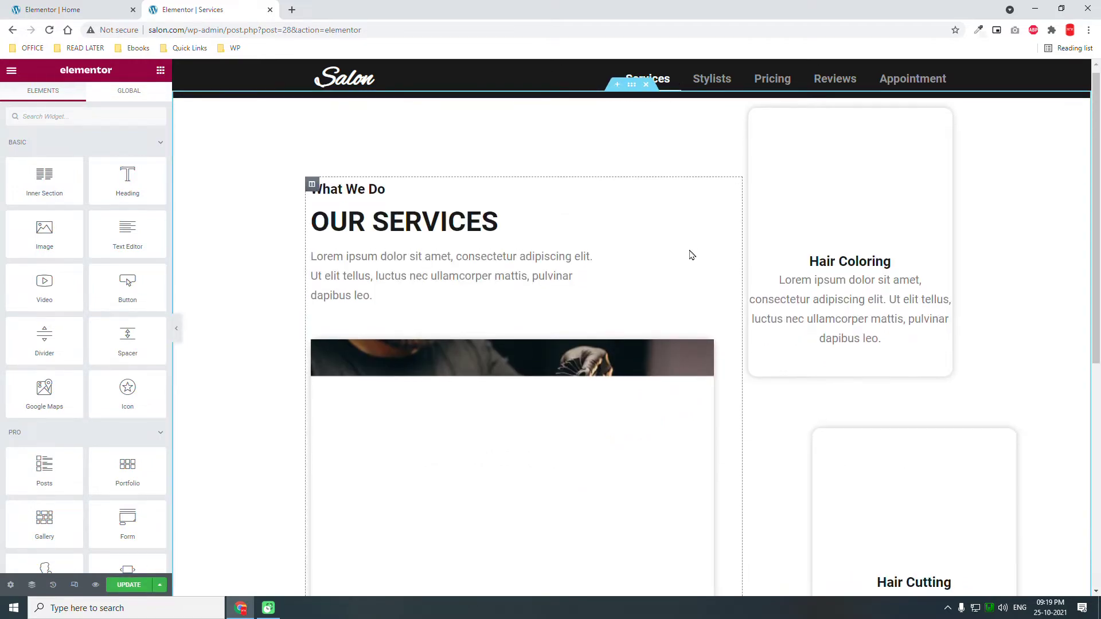
scroll(647, 255, "up", 4)
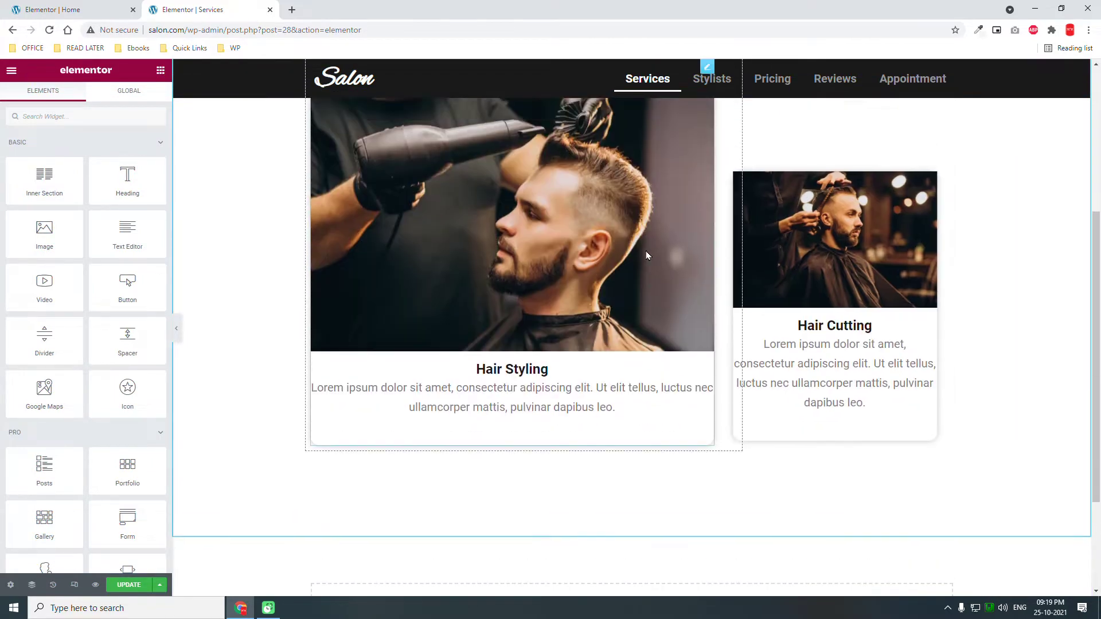
scroll(567, 276, "down", 3)
scroll(576, 287, "down", 3)
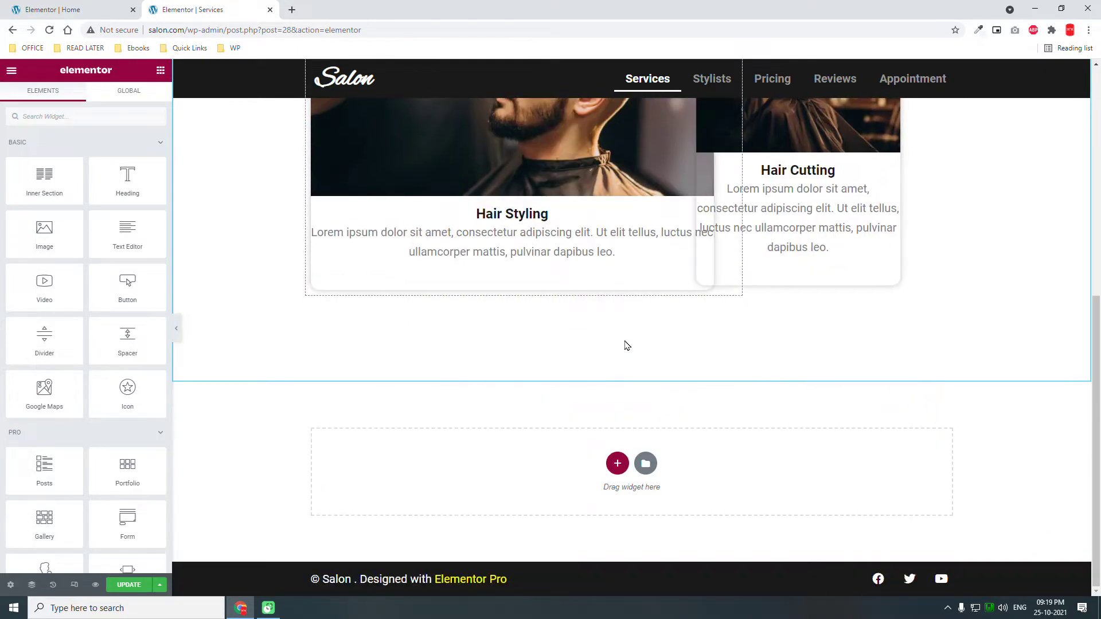
left_click(617, 463)
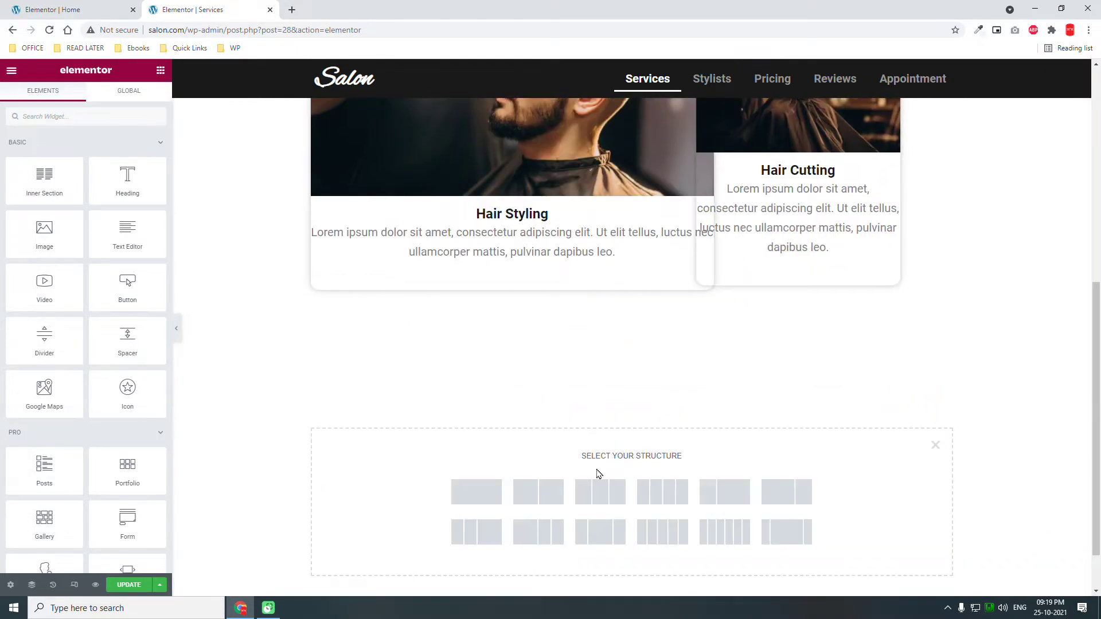
left_click(609, 503)
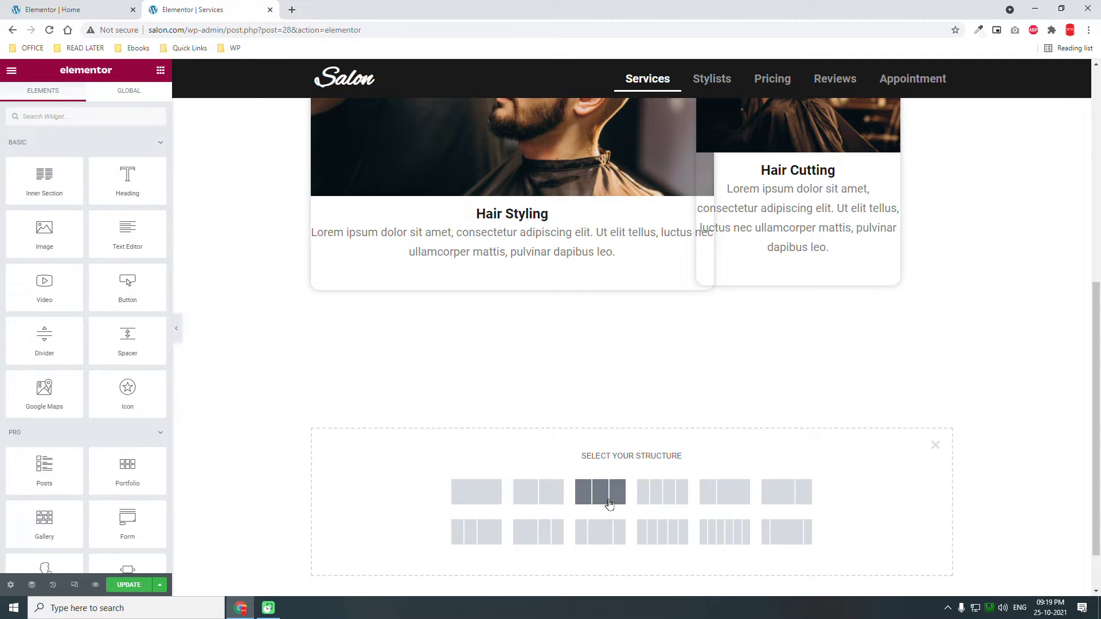
Set the three-column section's top padding to 0 and its bottom padding to 150 px
left_click(150, 105)
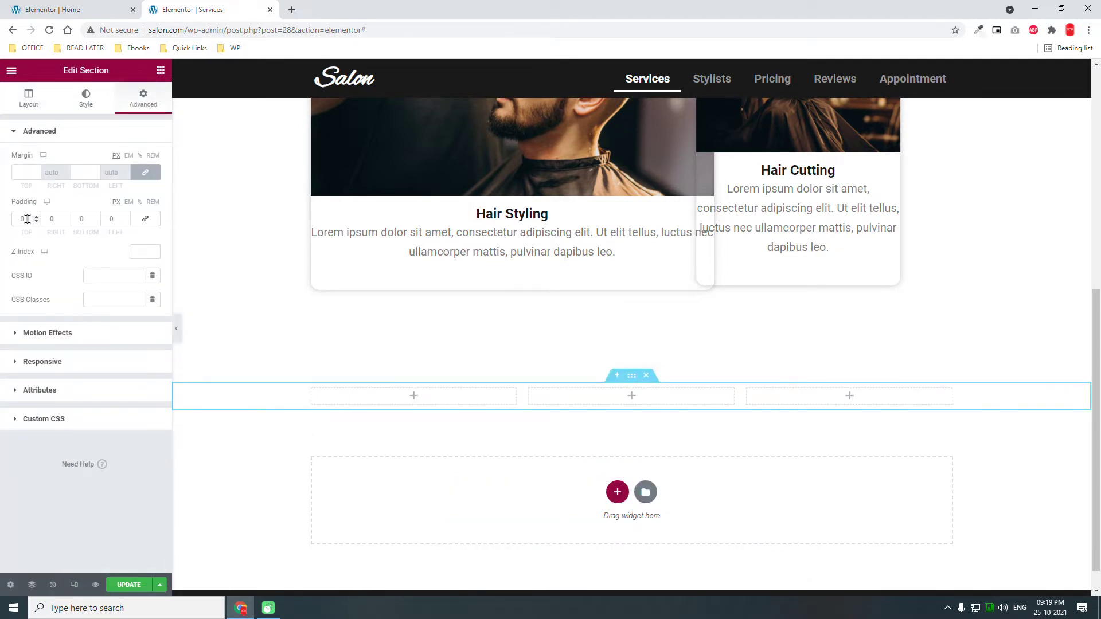
left_click(24, 219)
type("150")
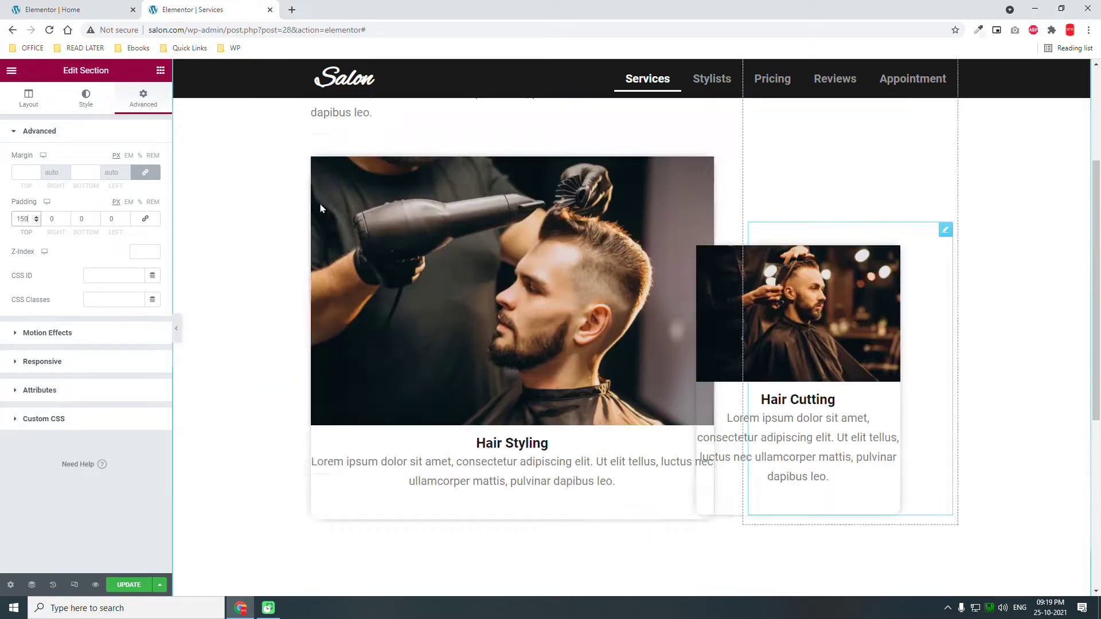
left_click_drag(27, 217, 3, 186)
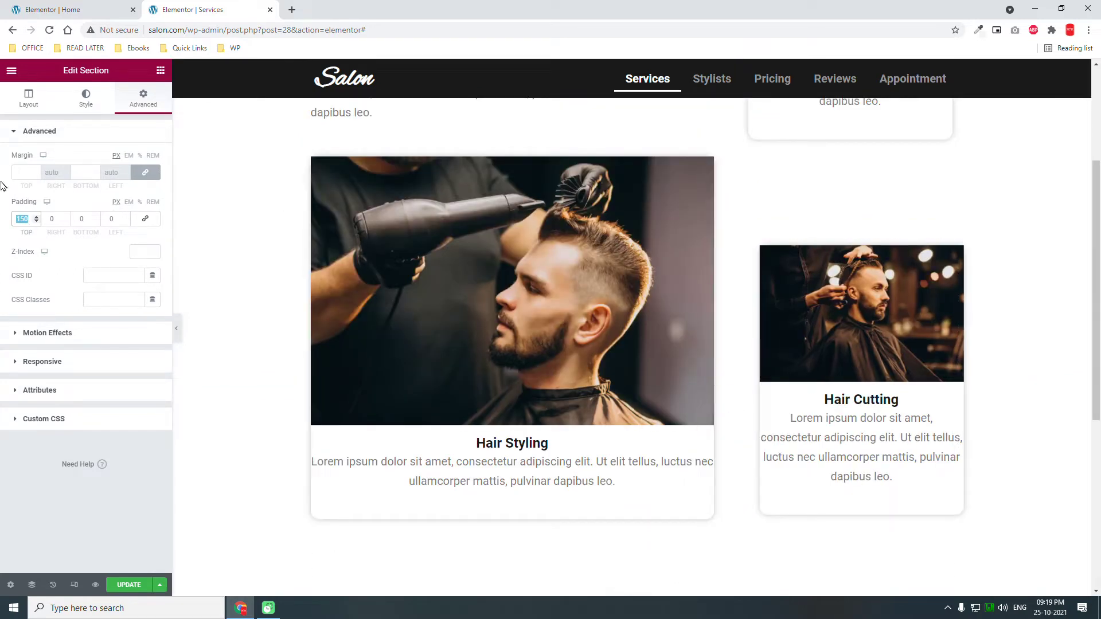
type("0")
key("Tab")
key("Tab")
type("150")
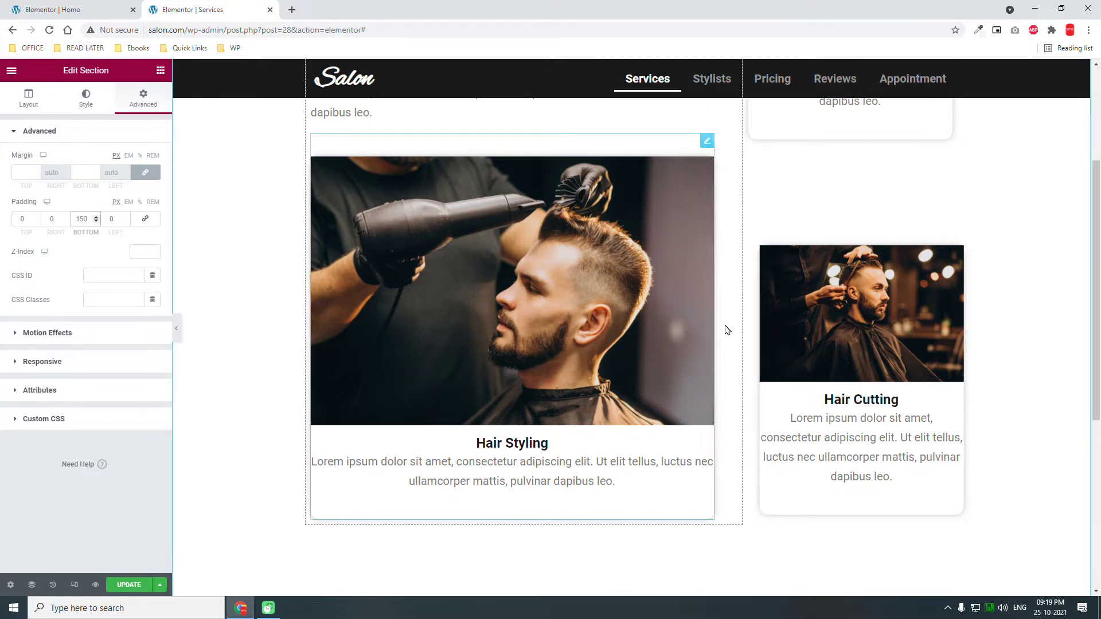
Move the Hair Styling and Hair Cutting image boxes into the first and second columns of the new section
scroll(727, 330, "up", 2)
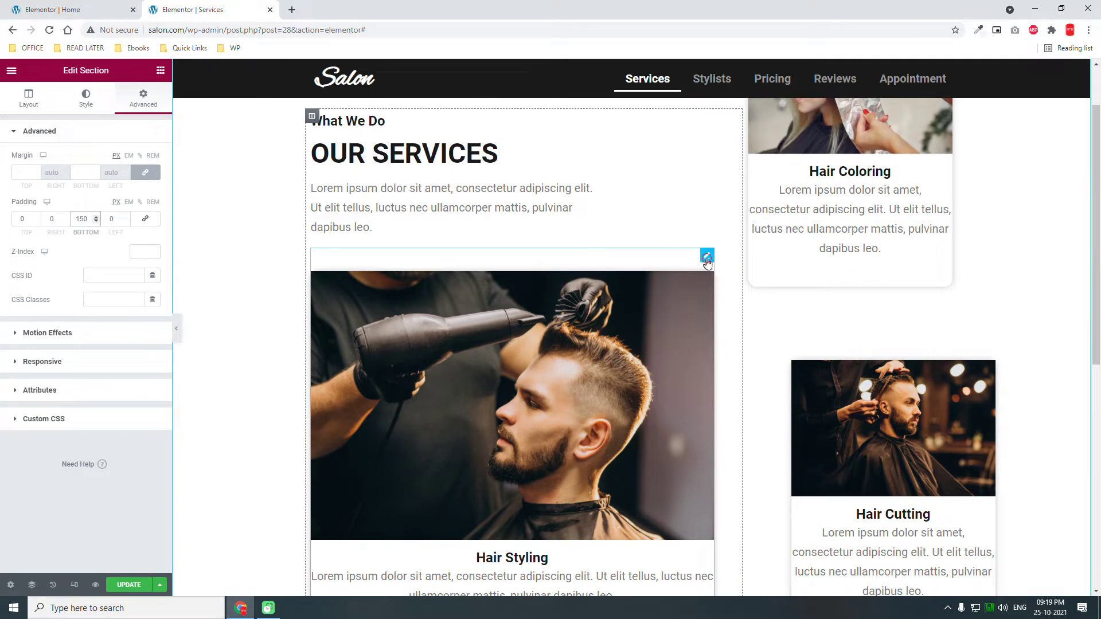
left_click_drag(559, 503, 435, 393)
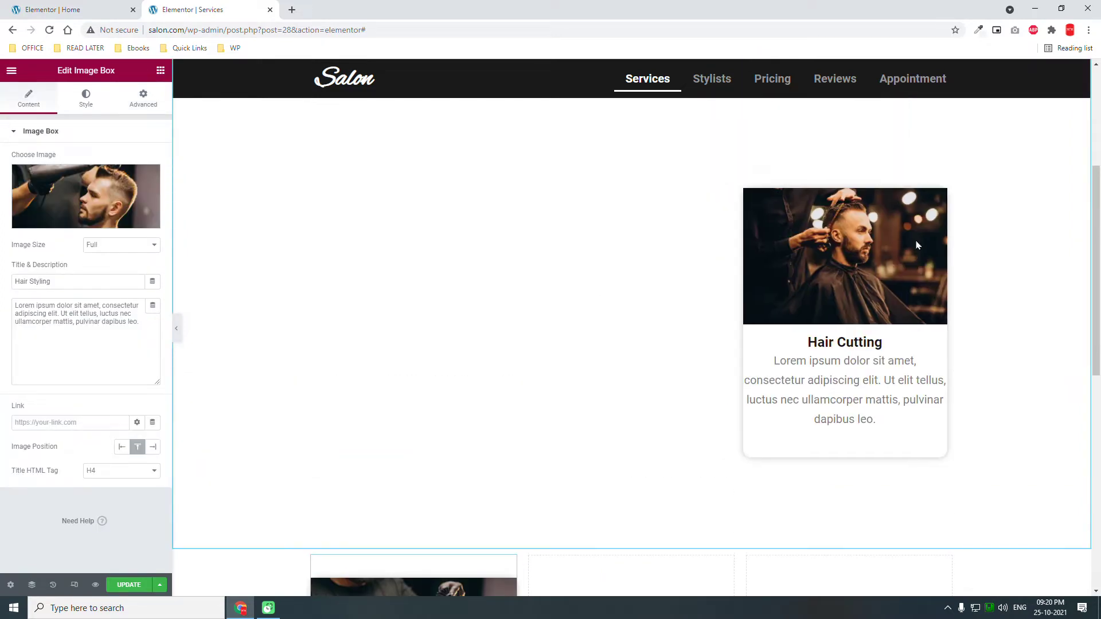
left_click_drag(766, 317, 640, 190)
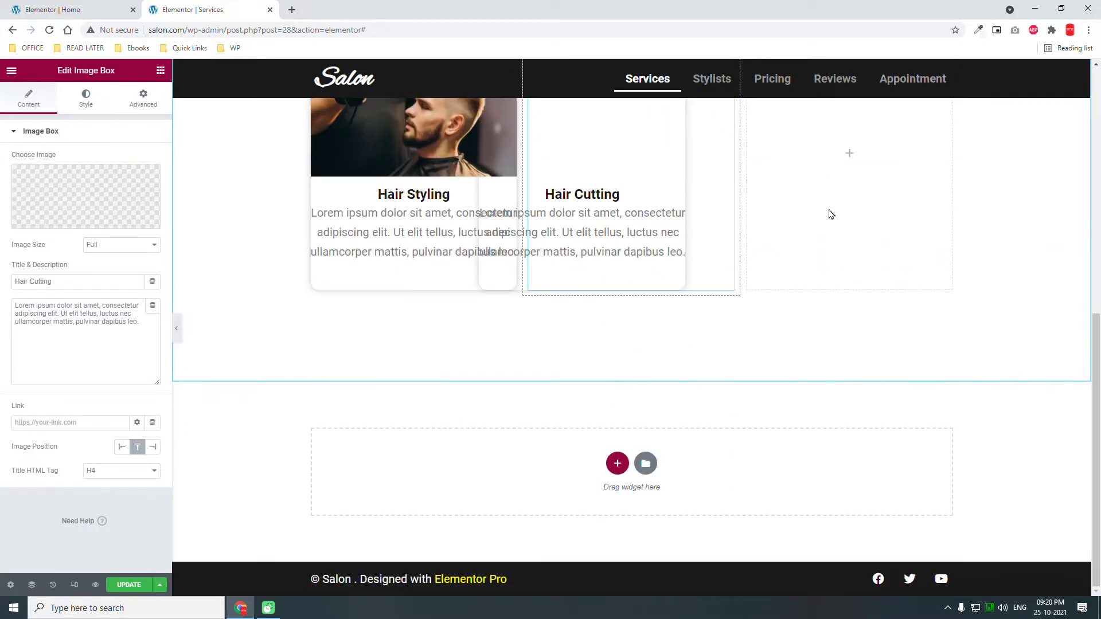
Move the Hair Coloring image box into the third column of the new section
scroll(874, 225, "up", 4)
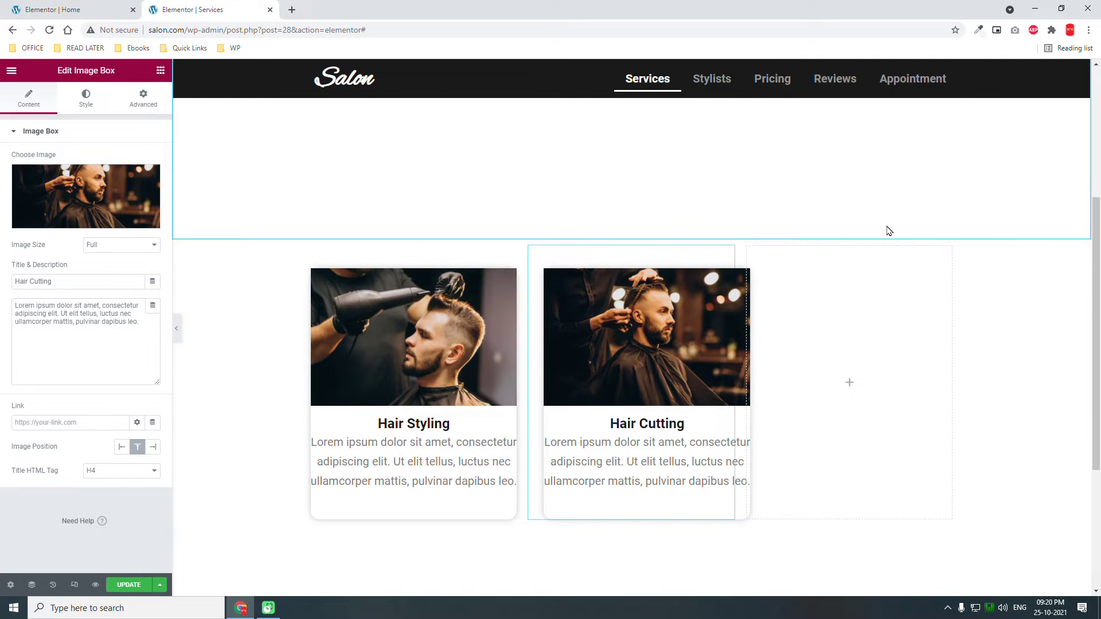
scroll(889, 230, "up", 4)
scroll(929, 216, "up", 1)
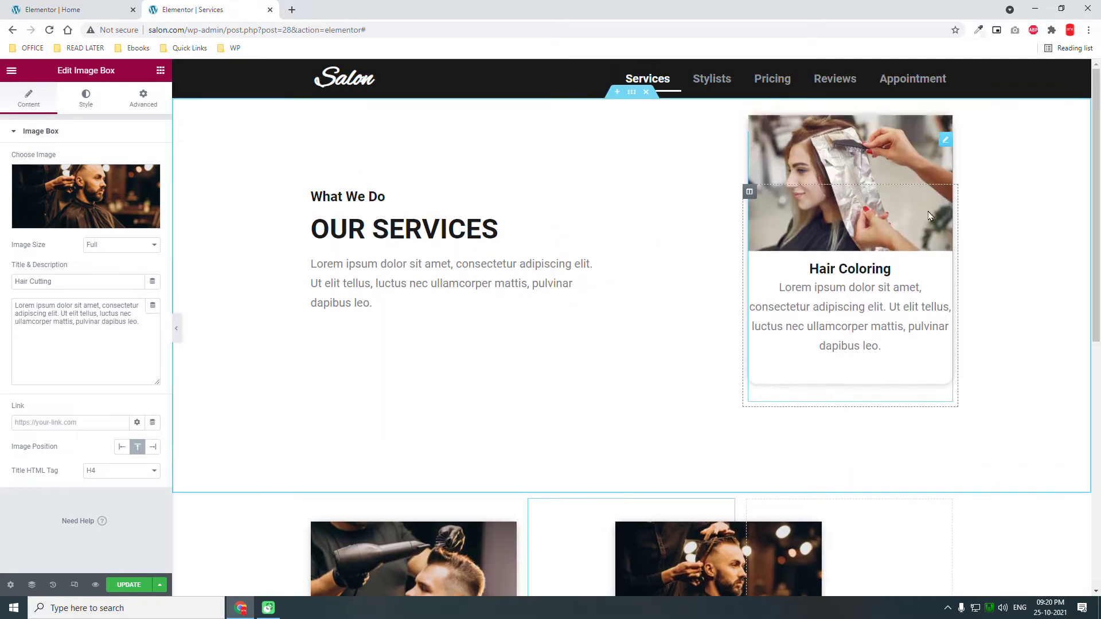
right_click(946, 150)
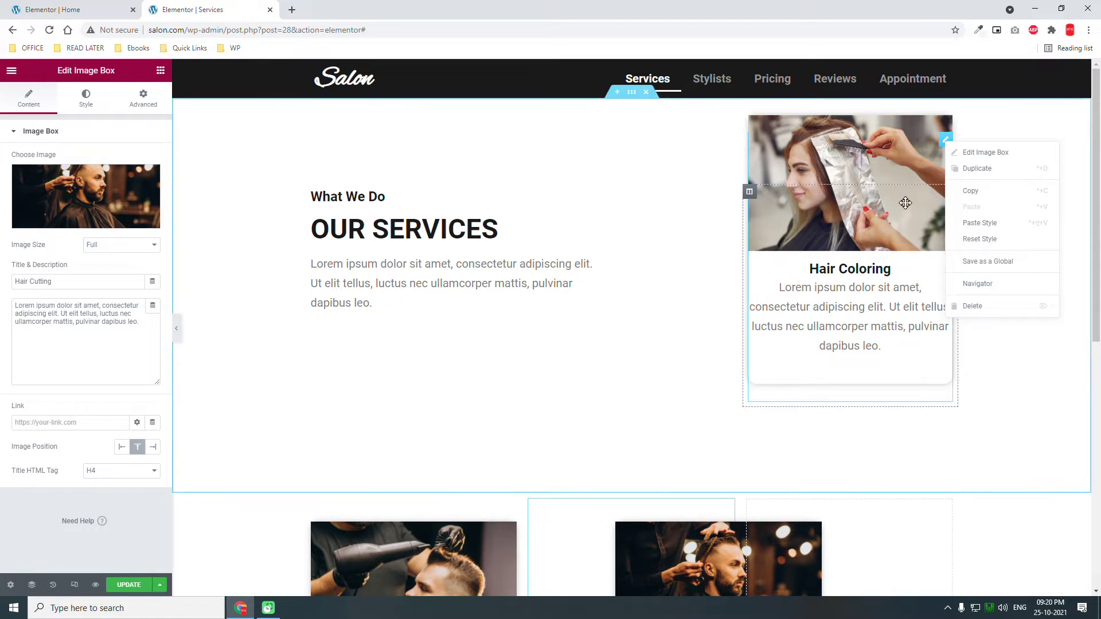
left_click_drag(905, 455, 892, 526)
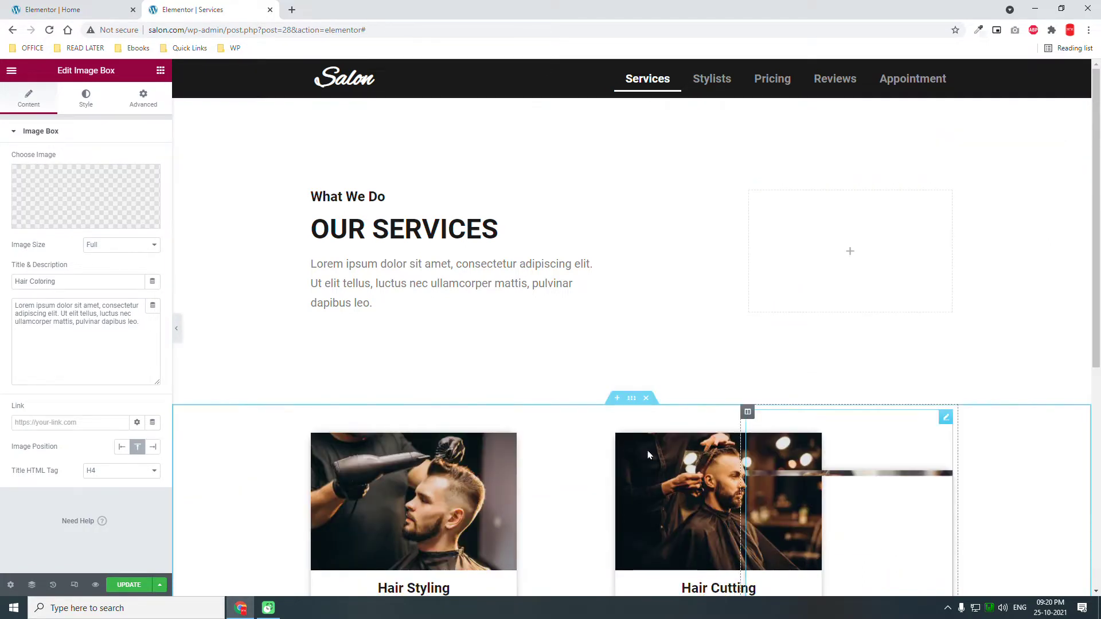
Turn off the scrolling effects of the Hair Coloring image box
left_click(143, 100)
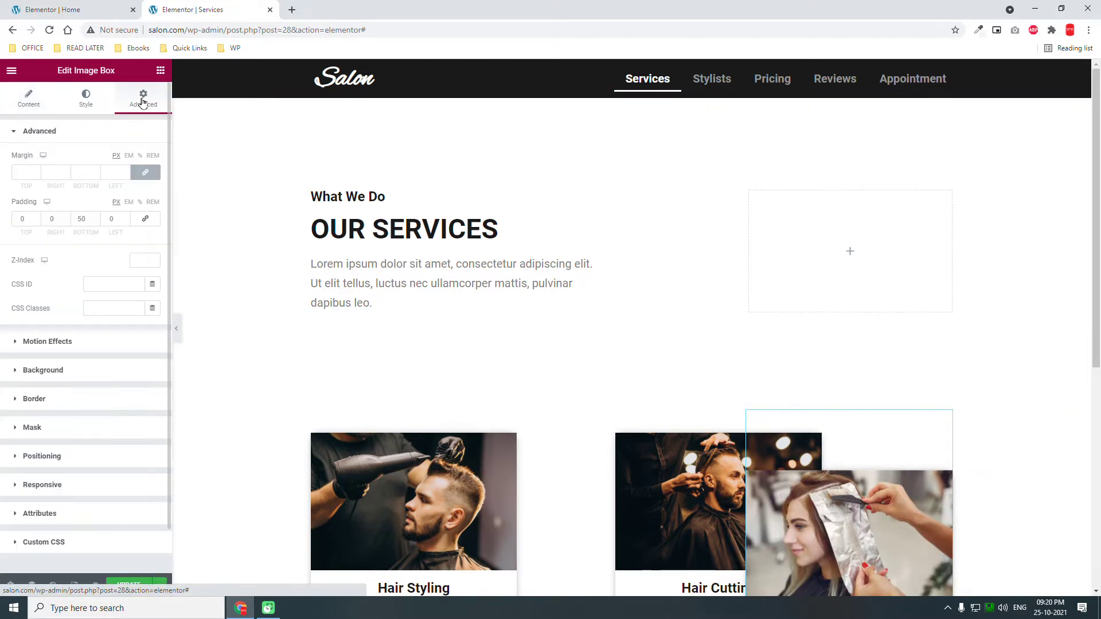
left_click(84, 344)
left_click(140, 185)
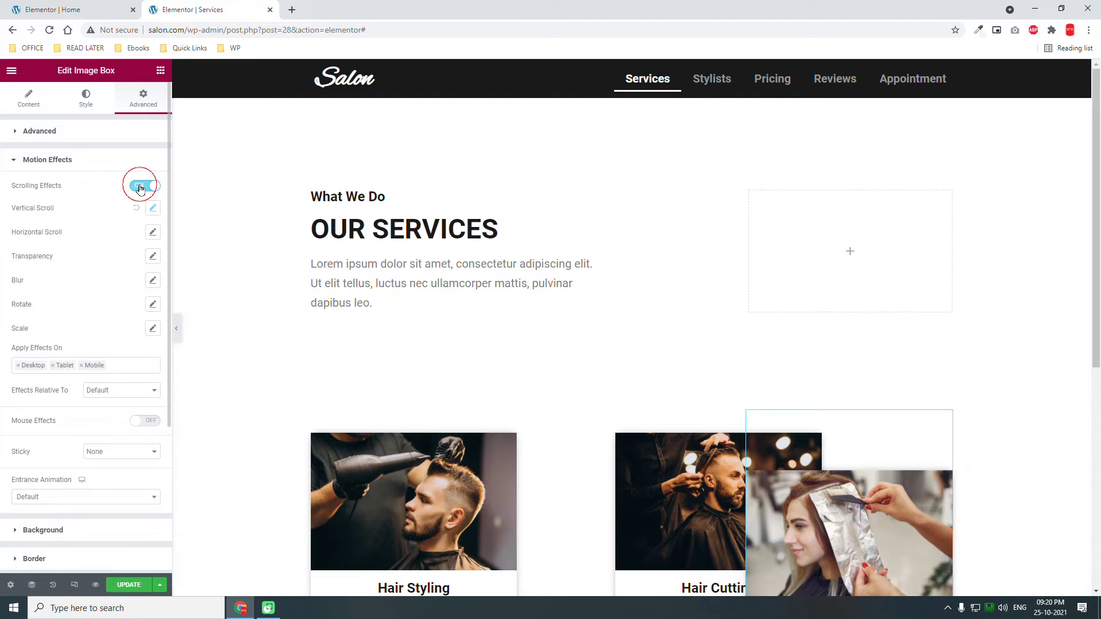
left_click(140, 186)
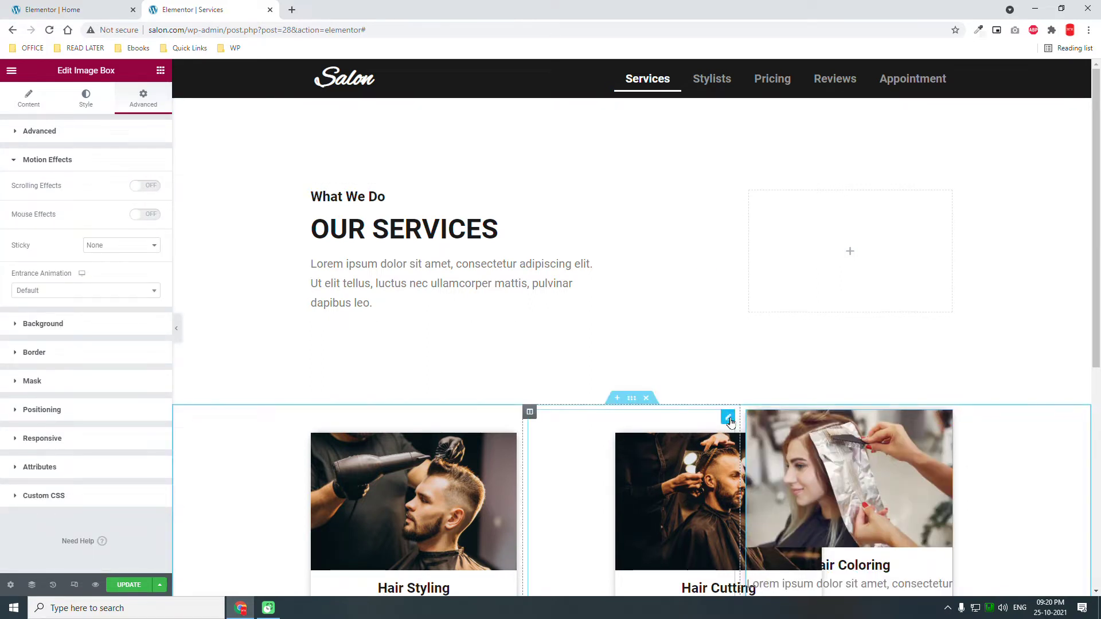
Turn off the scrolling effects of the Hair Cutting image box
left_click(728, 421)
left_click(143, 97)
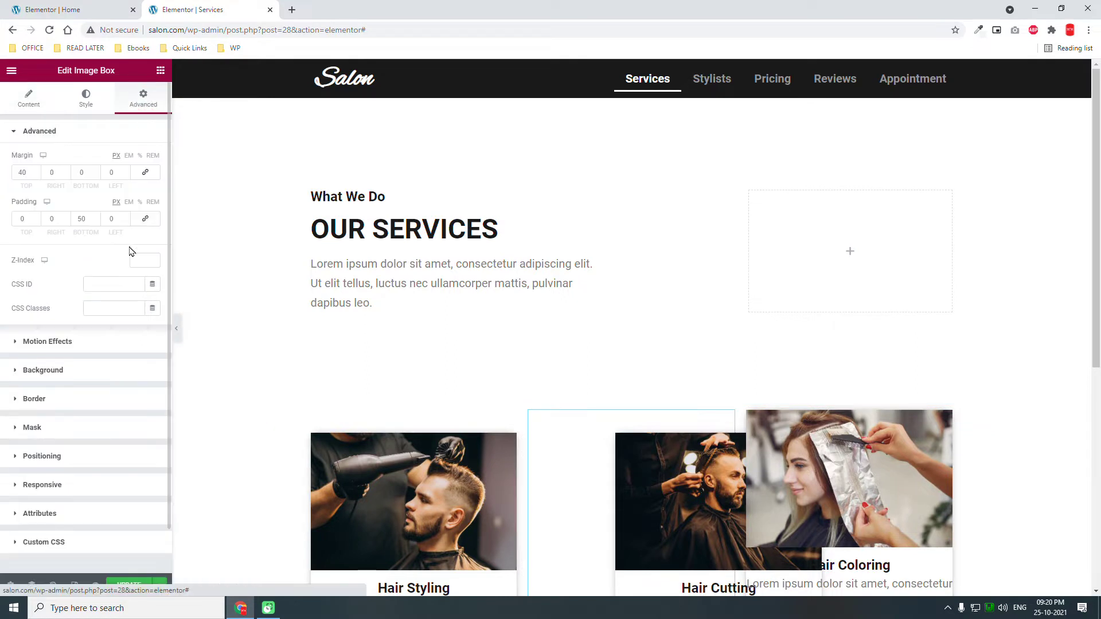
left_click(79, 346)
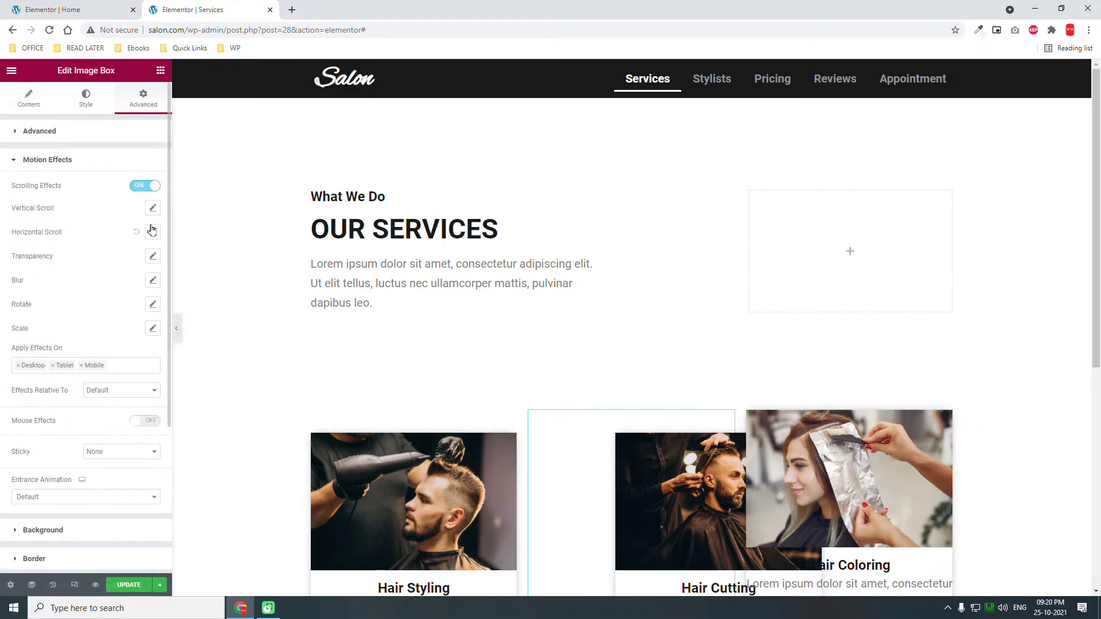
left_click(142, 186)
left_click(143, 186)
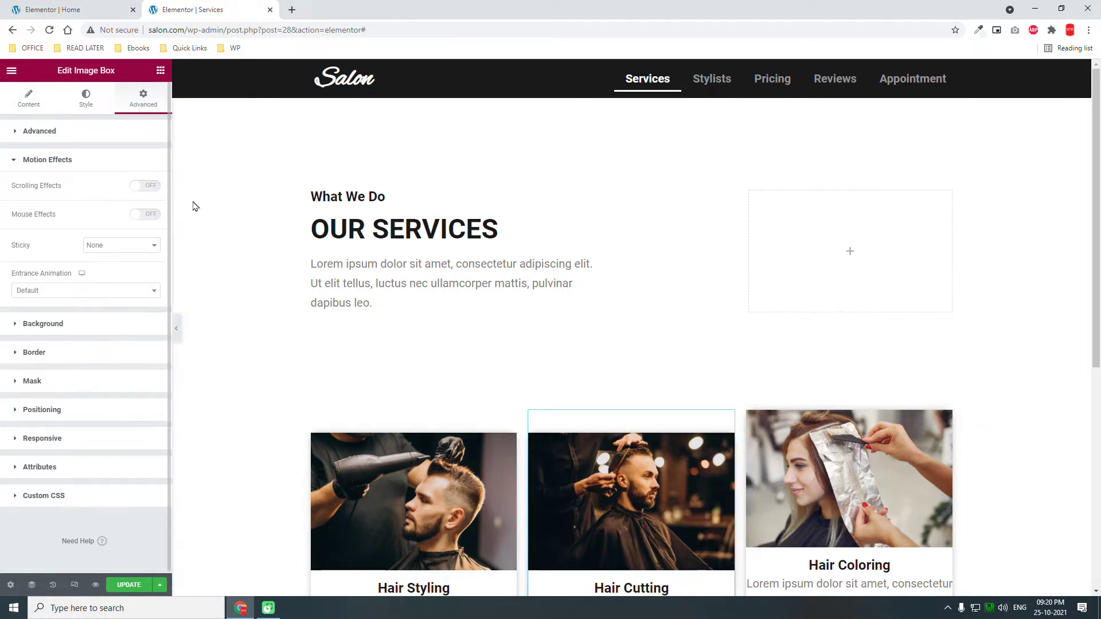
Set the Hair Cutting image box's top margin to 0 px
scroll(637, 264, "down", 2)
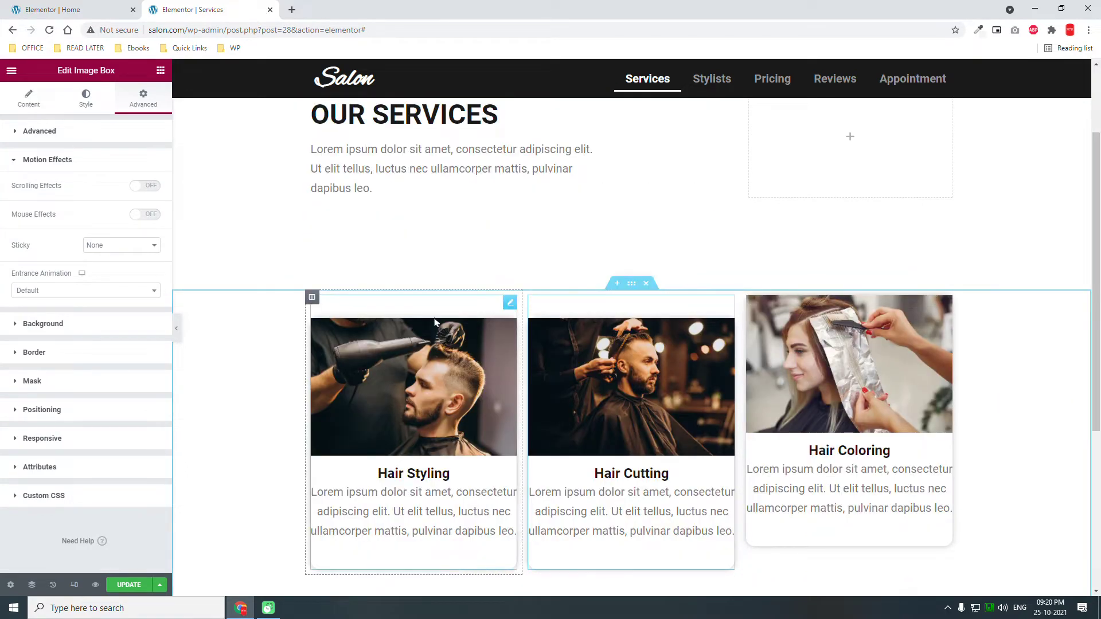
left_click(86, 137)
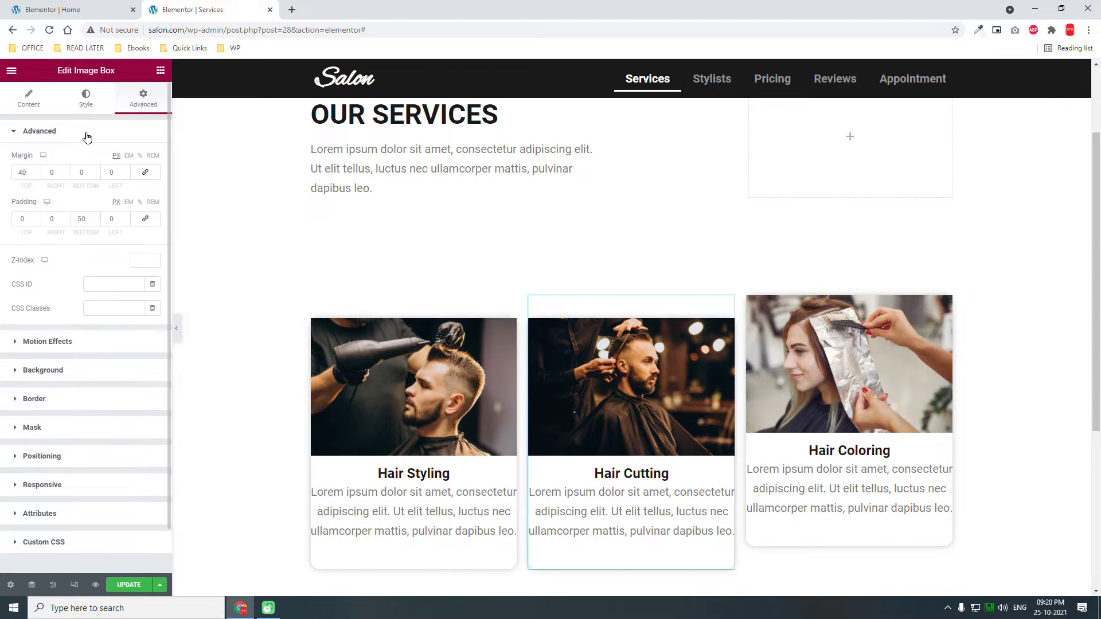
double_click(29, 172)
type("0")
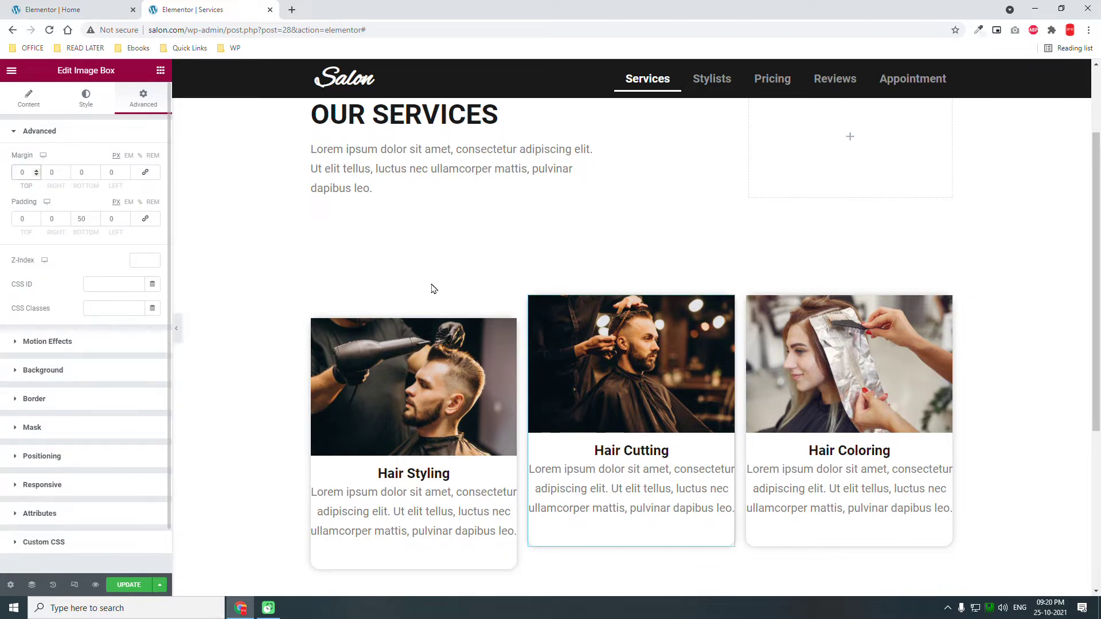
Set the Hair Styling image box's top margin to 0 px
left_click(507, 302)
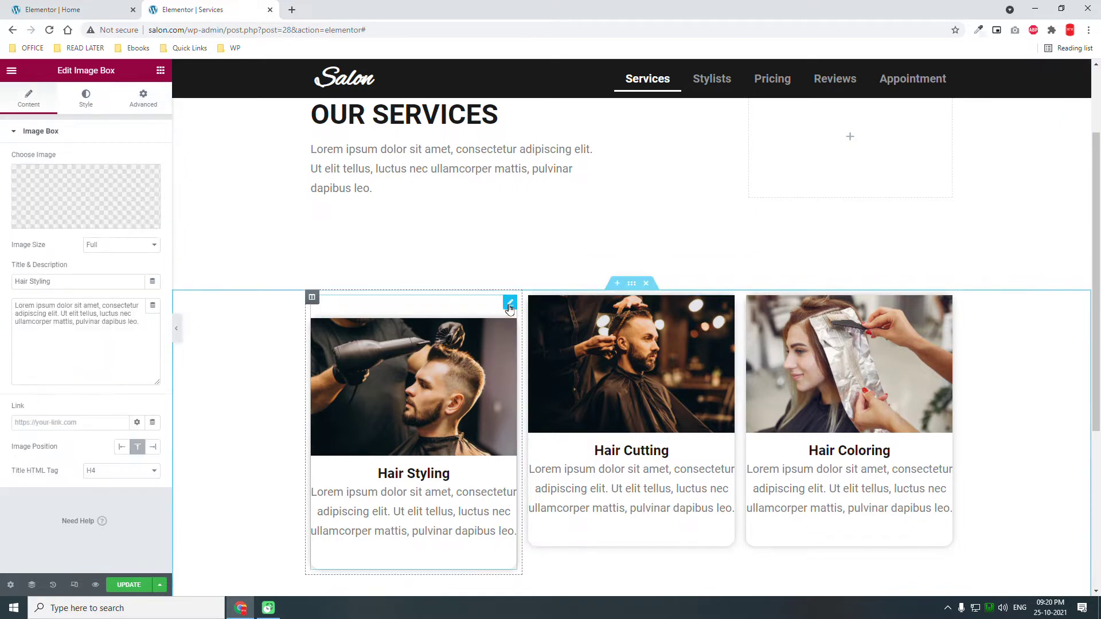
left_click(143, 98)
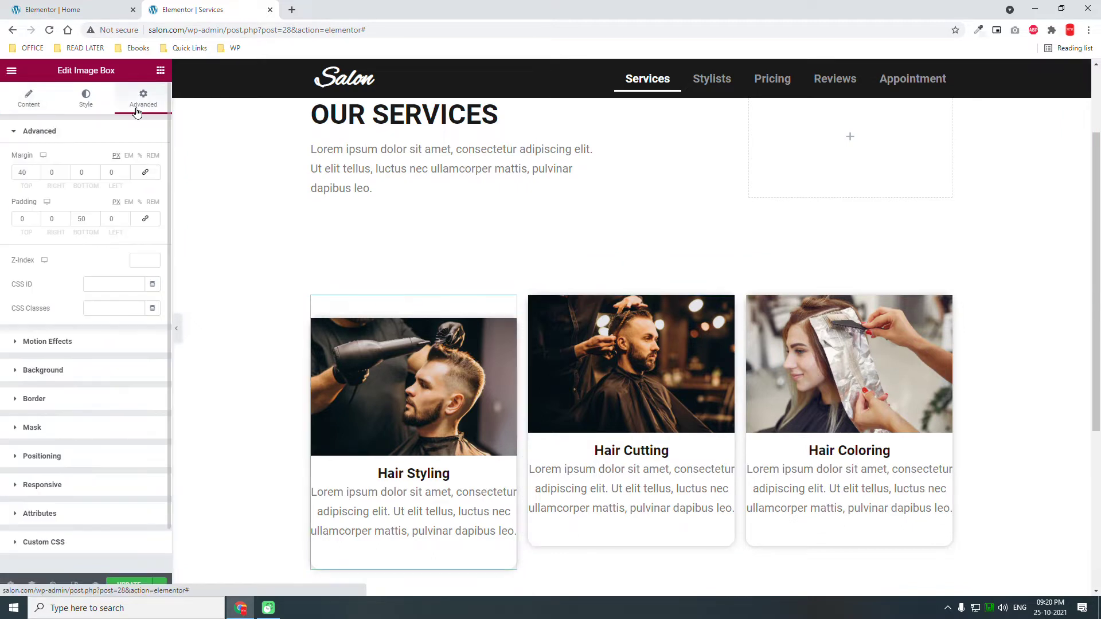
double_click(25, 171)
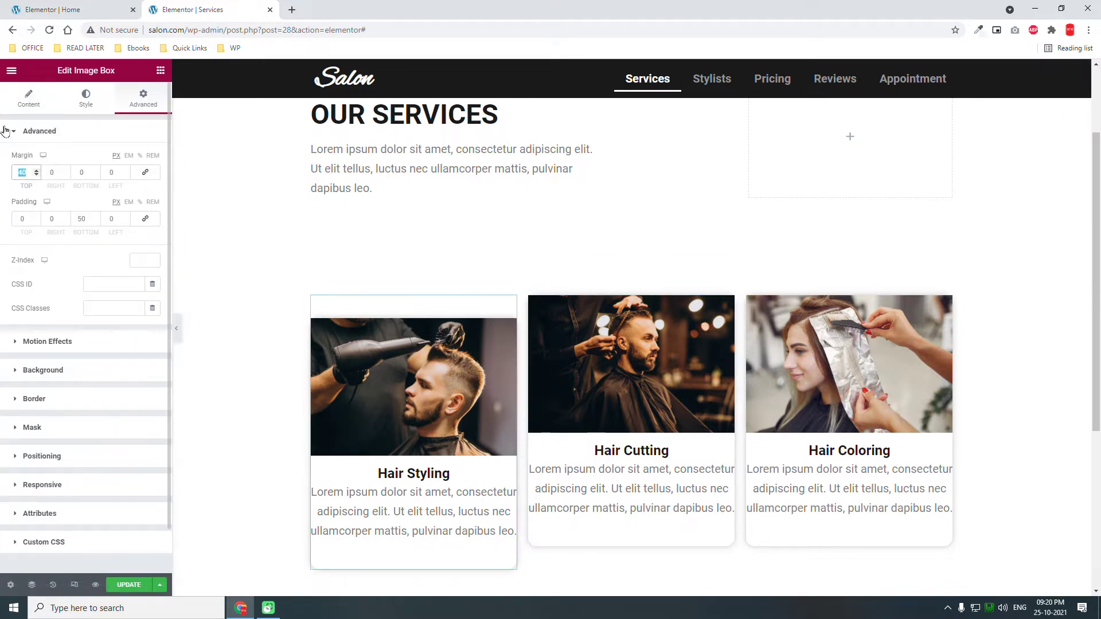
type("0")
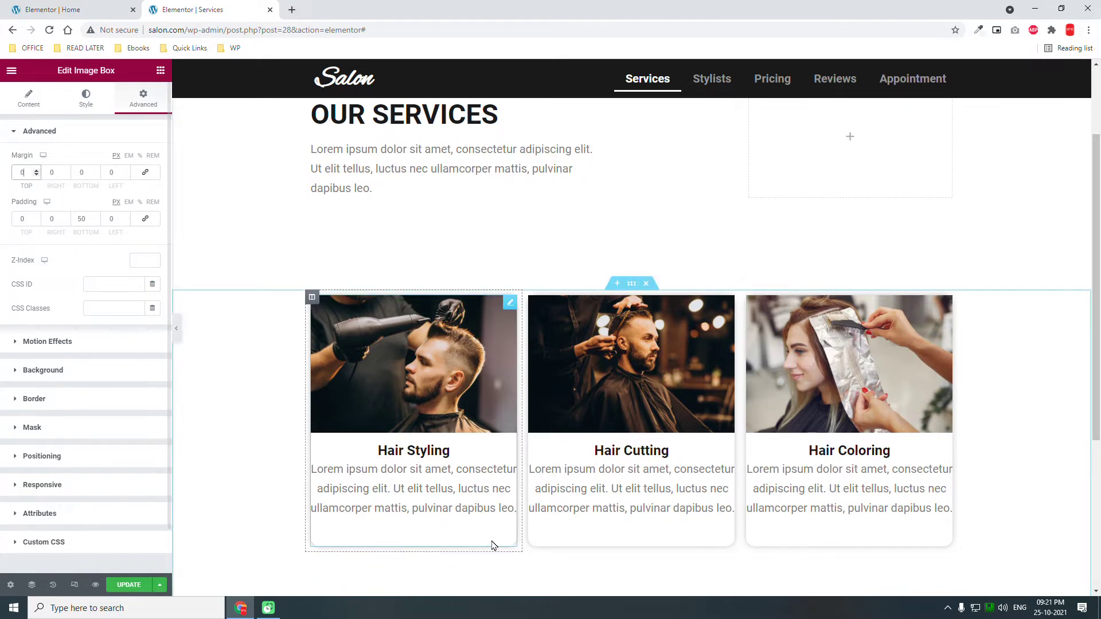
Try a bottom padding of 0 px on the Hair Styling image box and restore it to 50 px
scroll(495, 541, "down", 2)
scroll(582, 487, "down", 2)
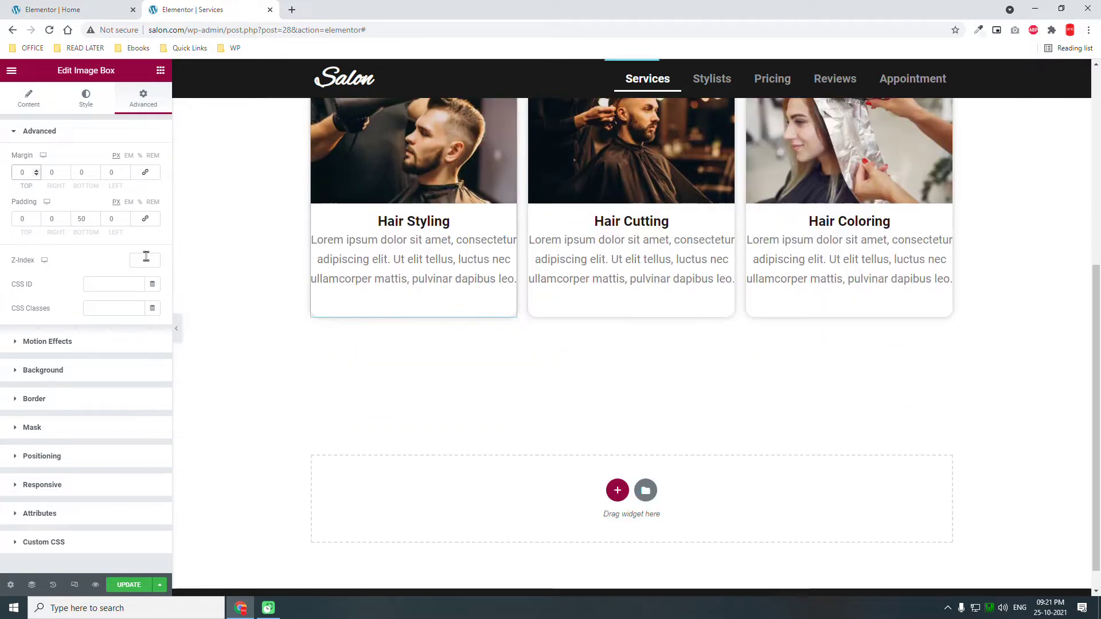
double_click(90, 219)
type("0")
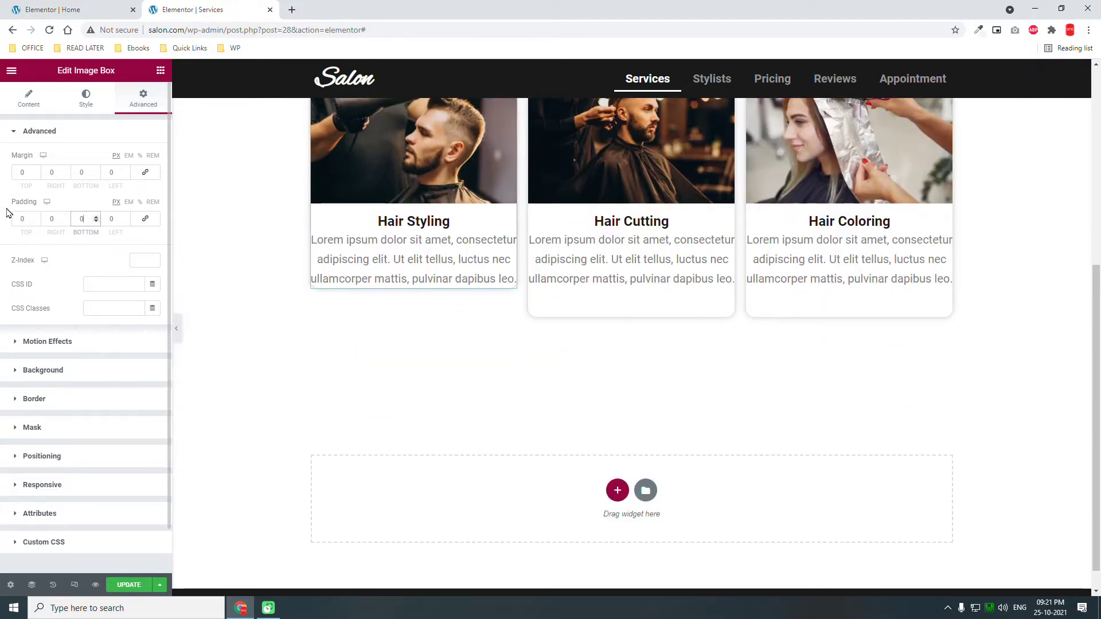
scroll(666, 303, "up", 1)
scroll(667, 302, "up", 2)
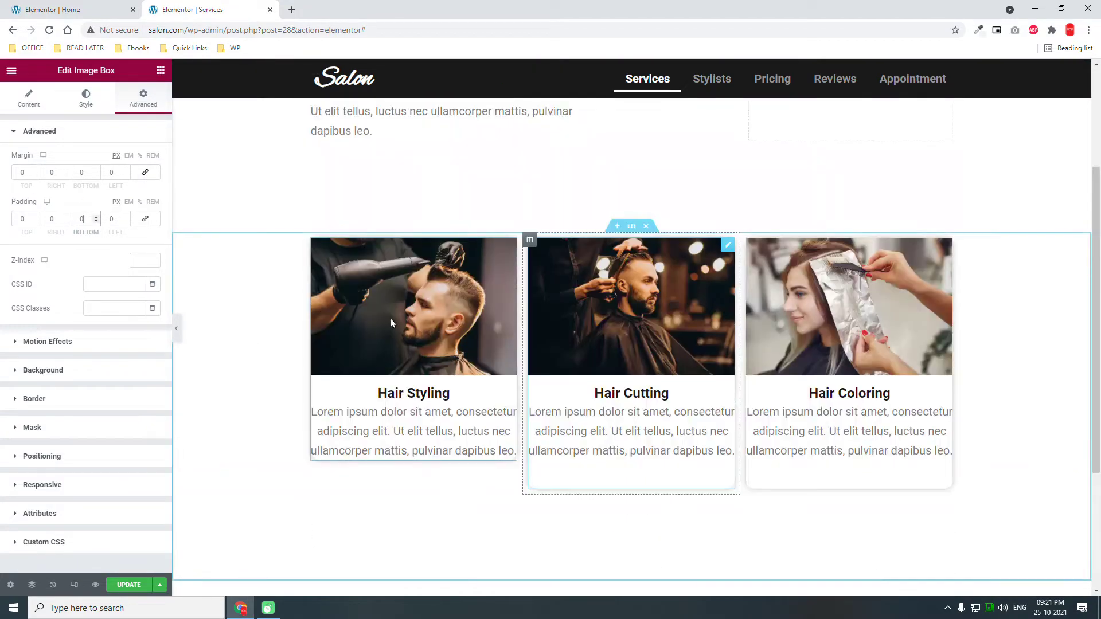
double_click(85, 218)
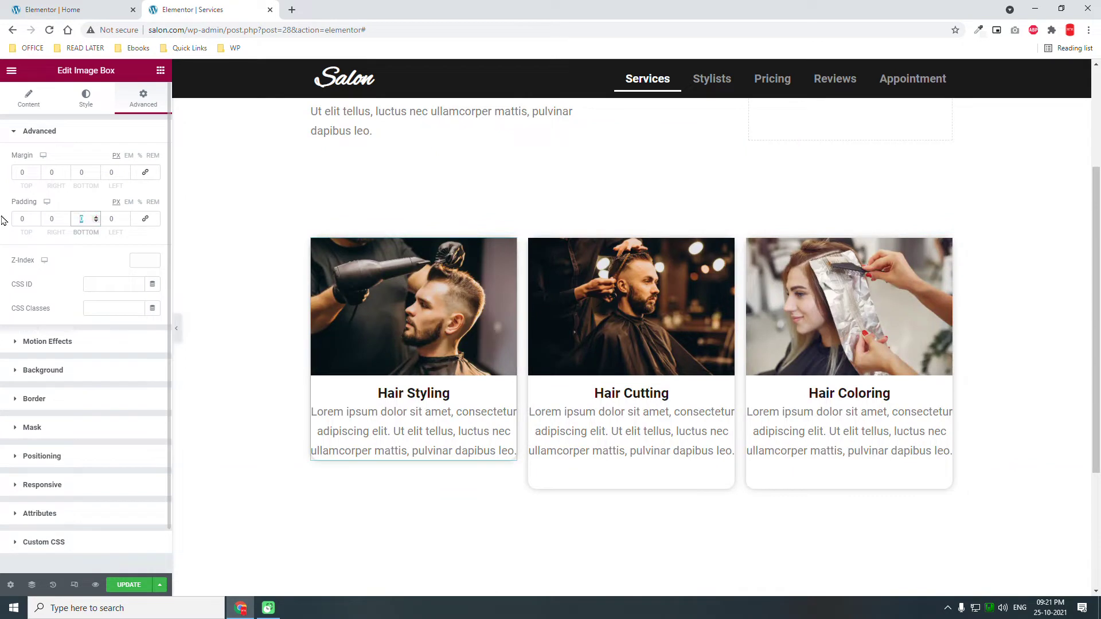
type("50")
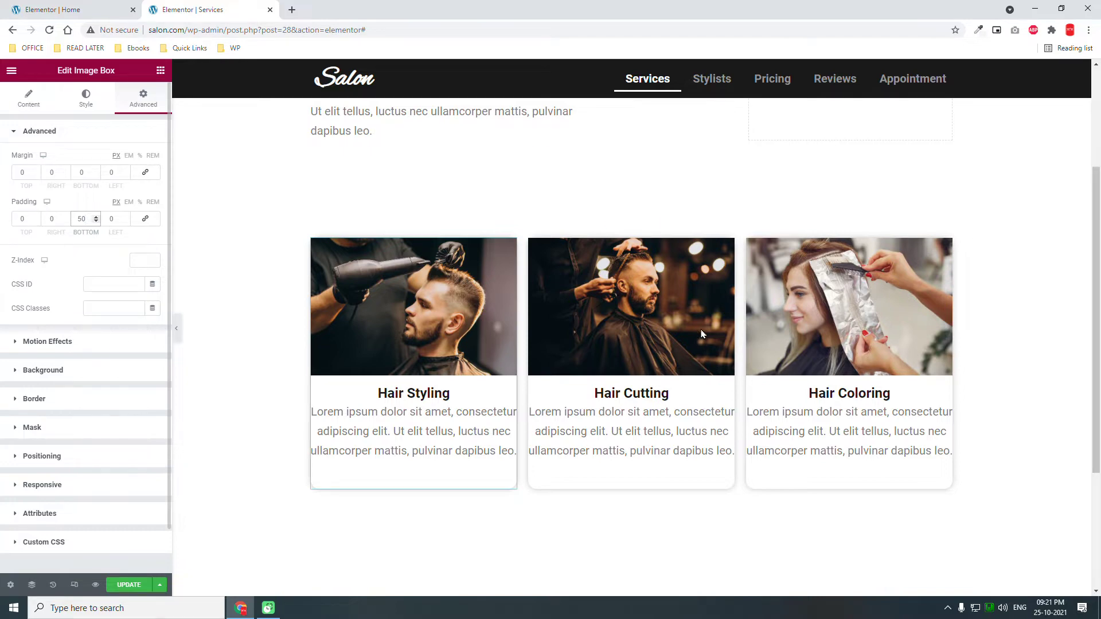
Delete the empty column beside the Our Services heading
scroll(472, 302, "up", 3)
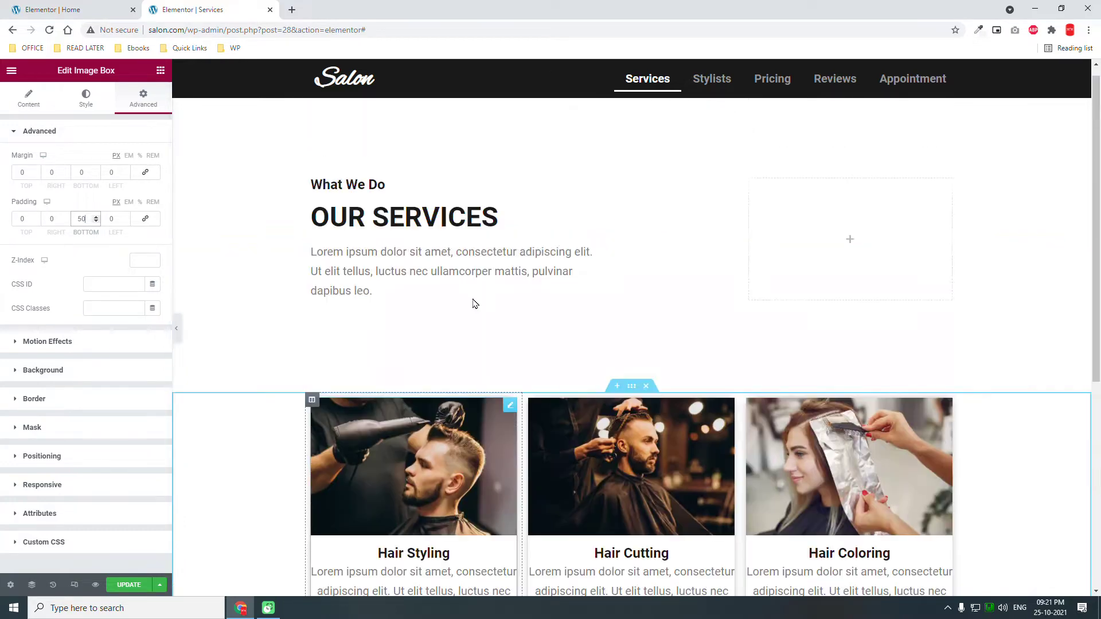
right_click(752, 193)
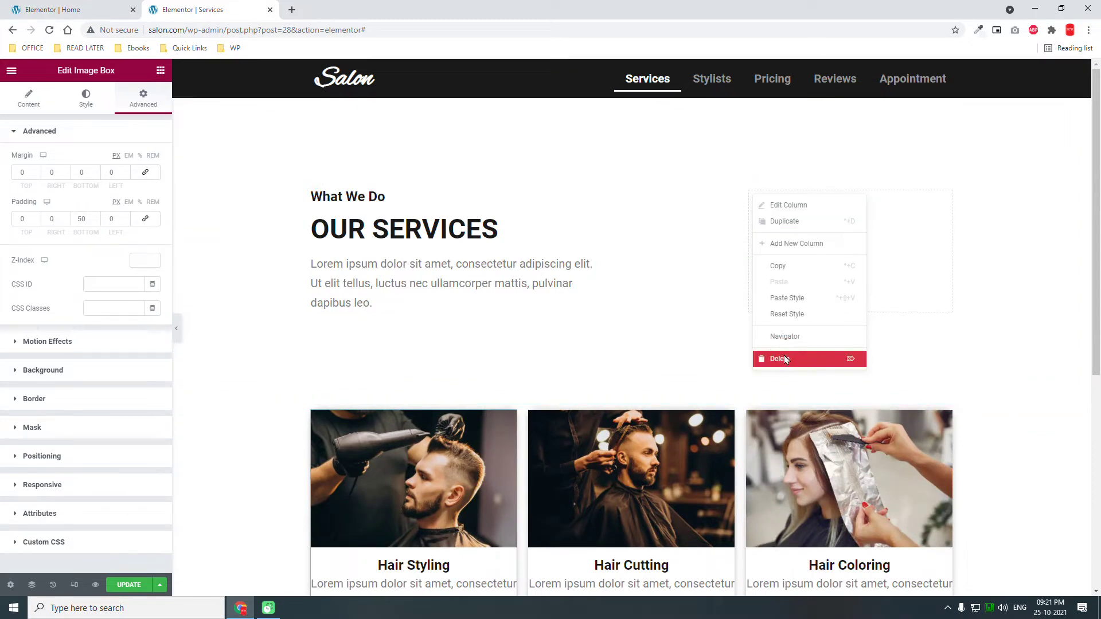
left_click(785, 358)
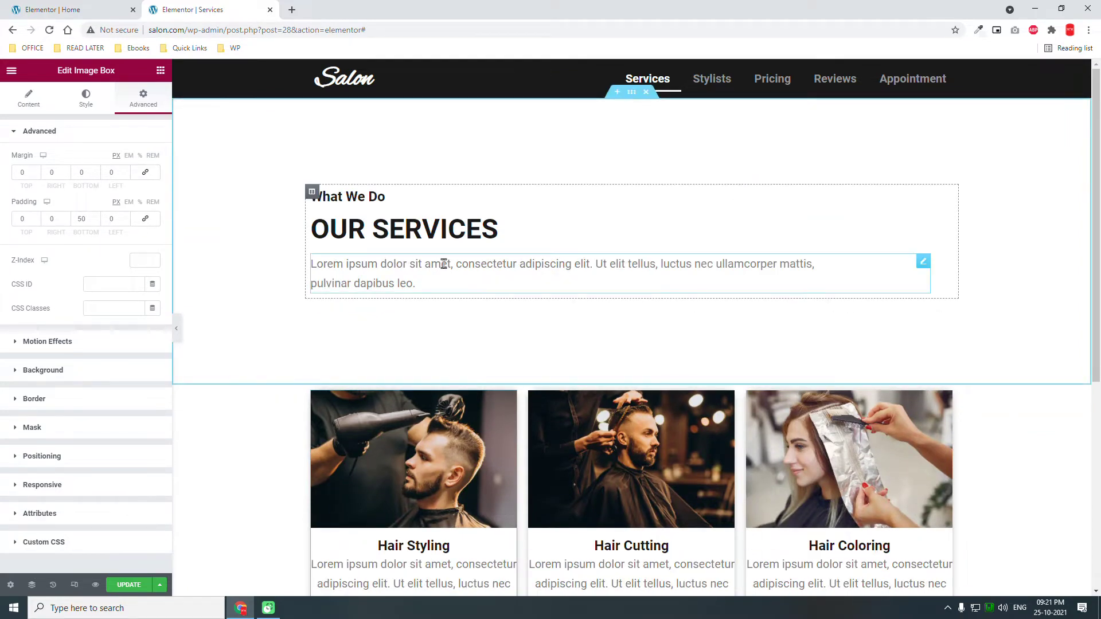
Switch the padding unit of the paragraph under Our Services to percent and set its right padding to 50%
left_click(921, 263)
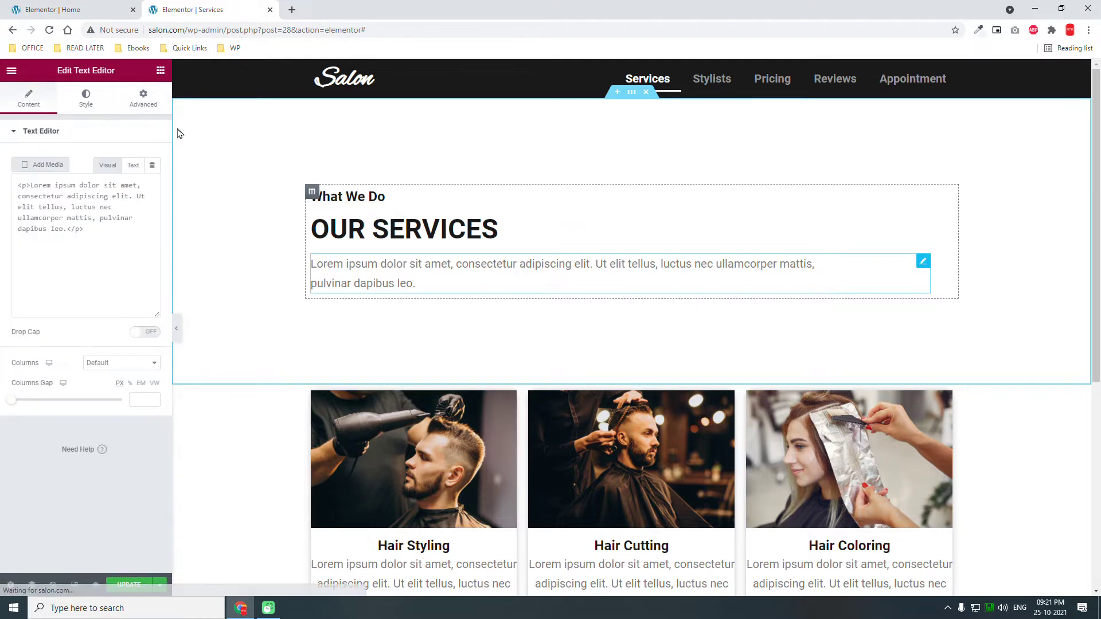
left_click(143, 101)
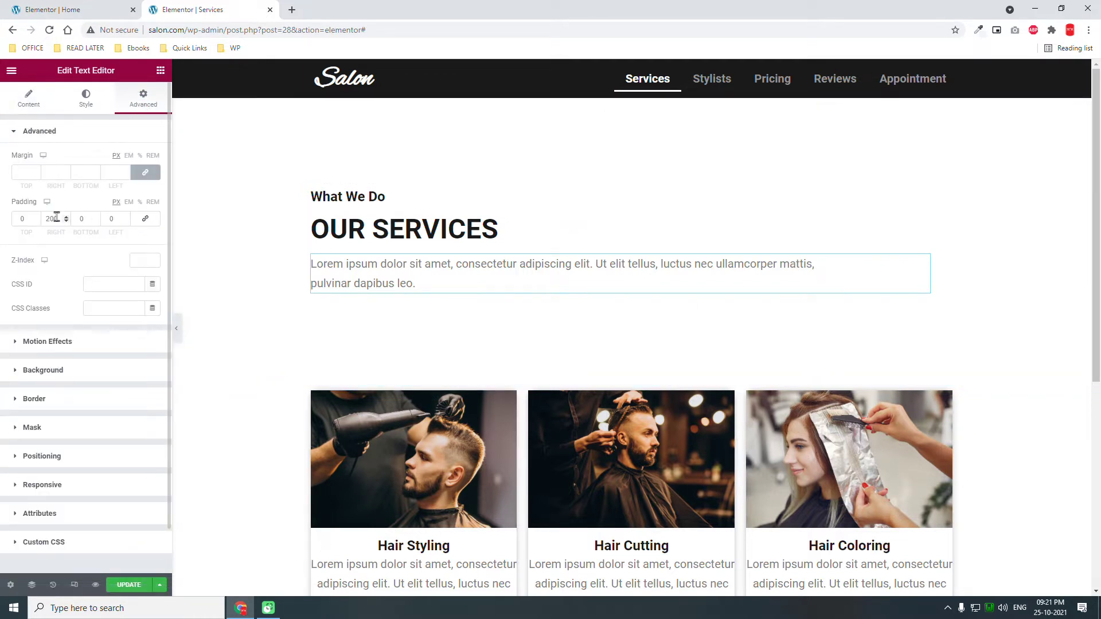
left_click(140, 203)
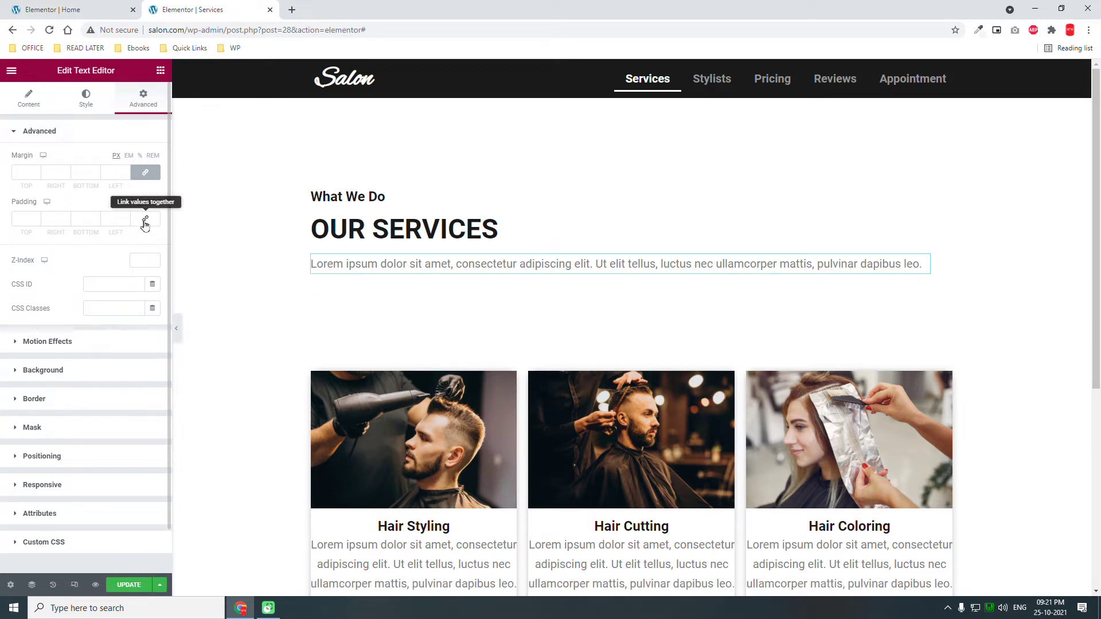
left_click(52, 220)
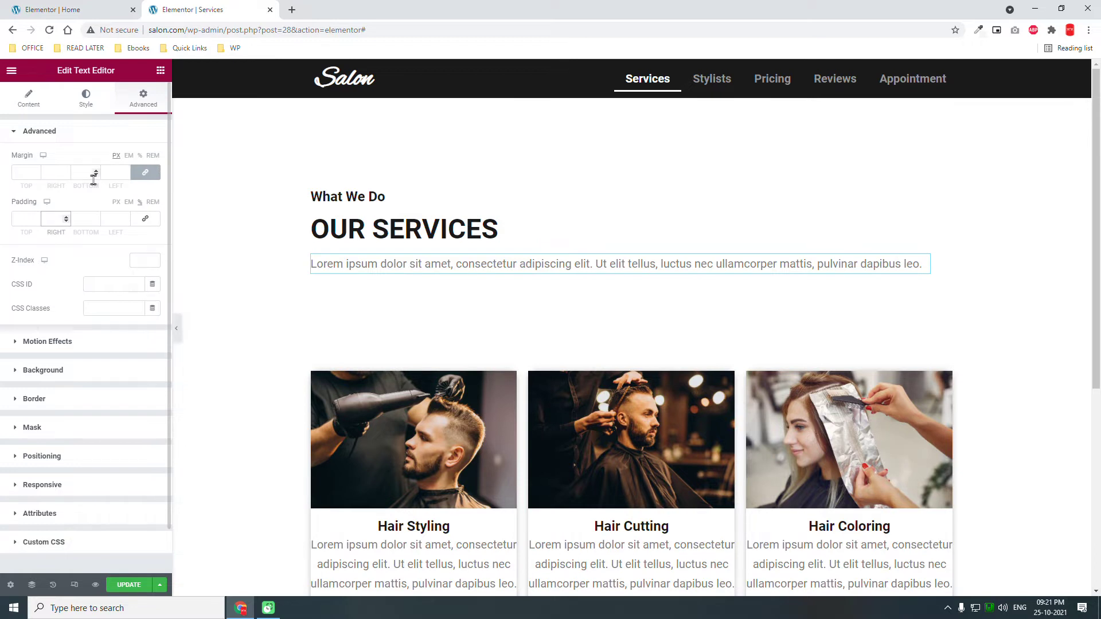
type("60")
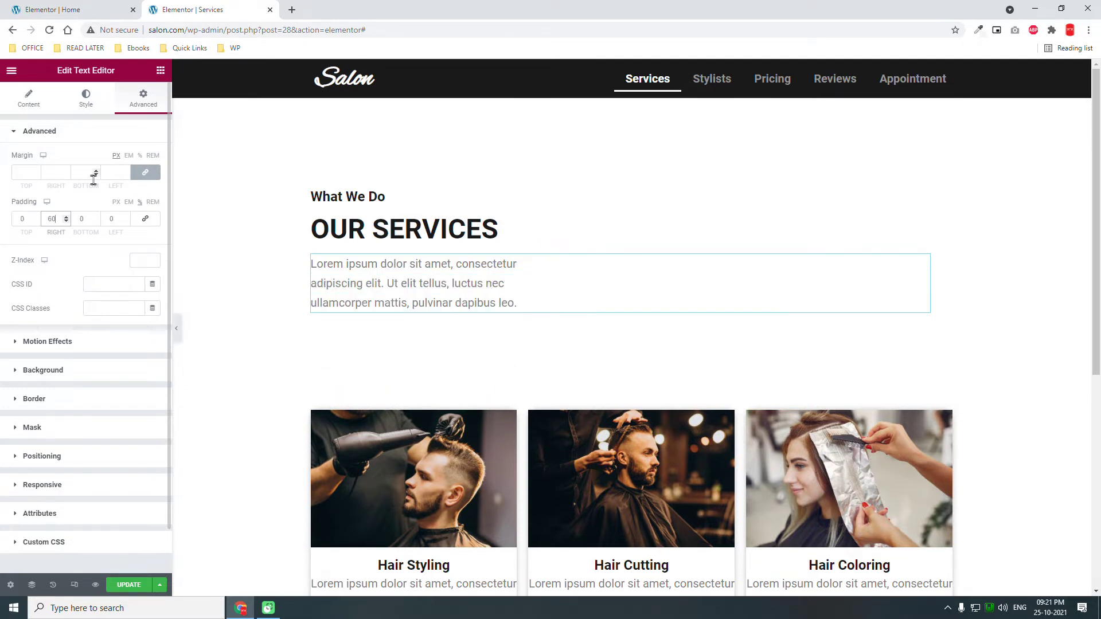
left_click_drag(59, 219, 3, 222)
type("50")
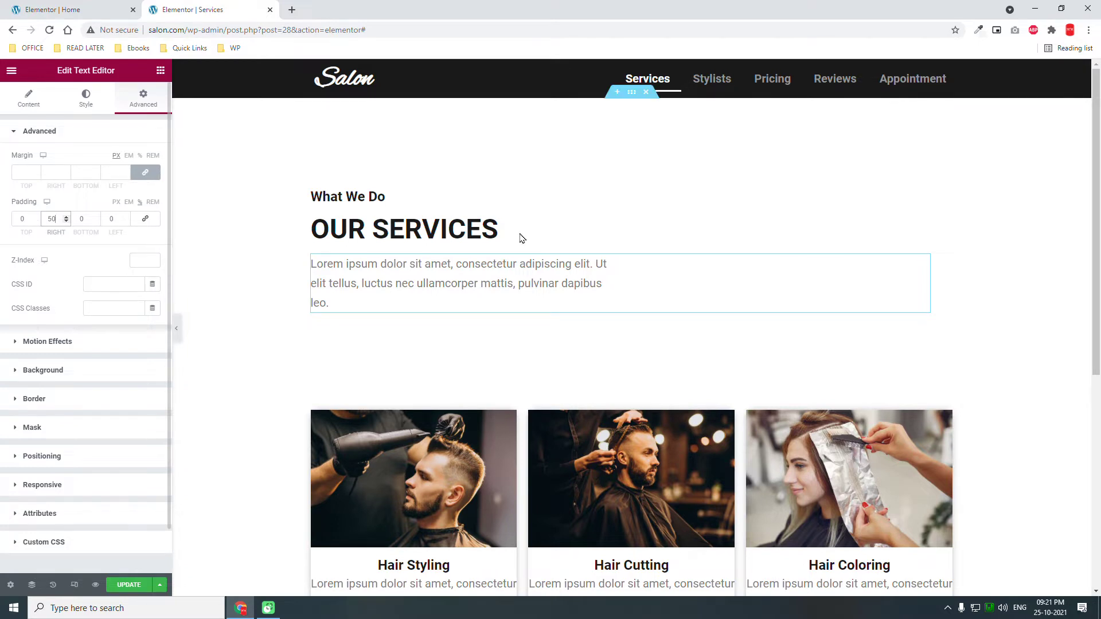
Set the Our Services heading section's bottom padding to 0 px and preview the page with the editing panel hidden
left_click(631, 91)
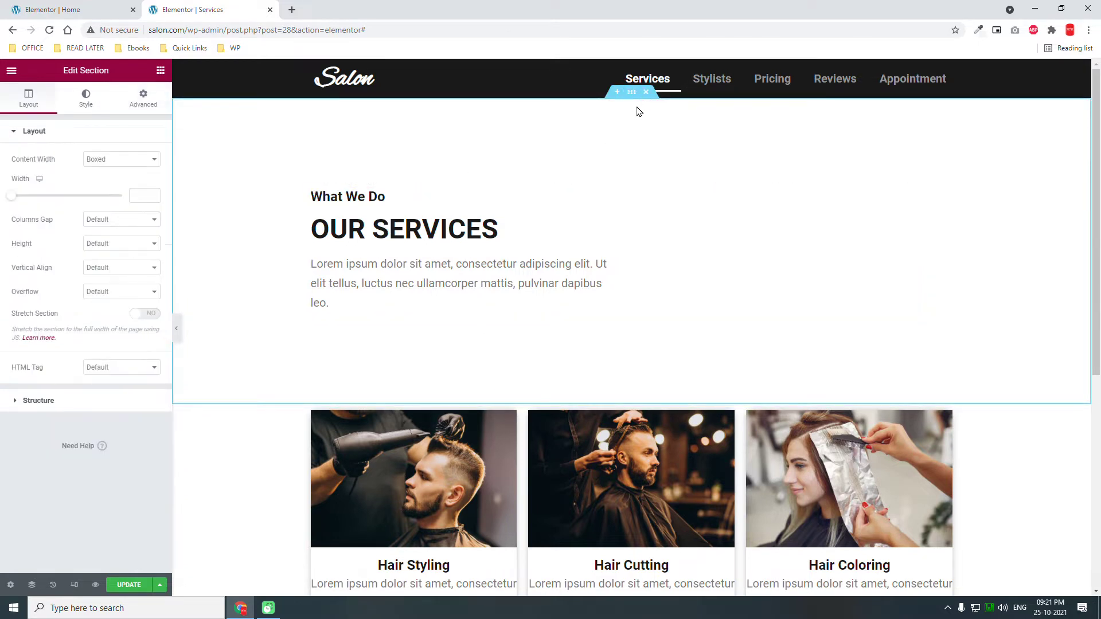
left_click(140, 96)
double_click(88, 218)
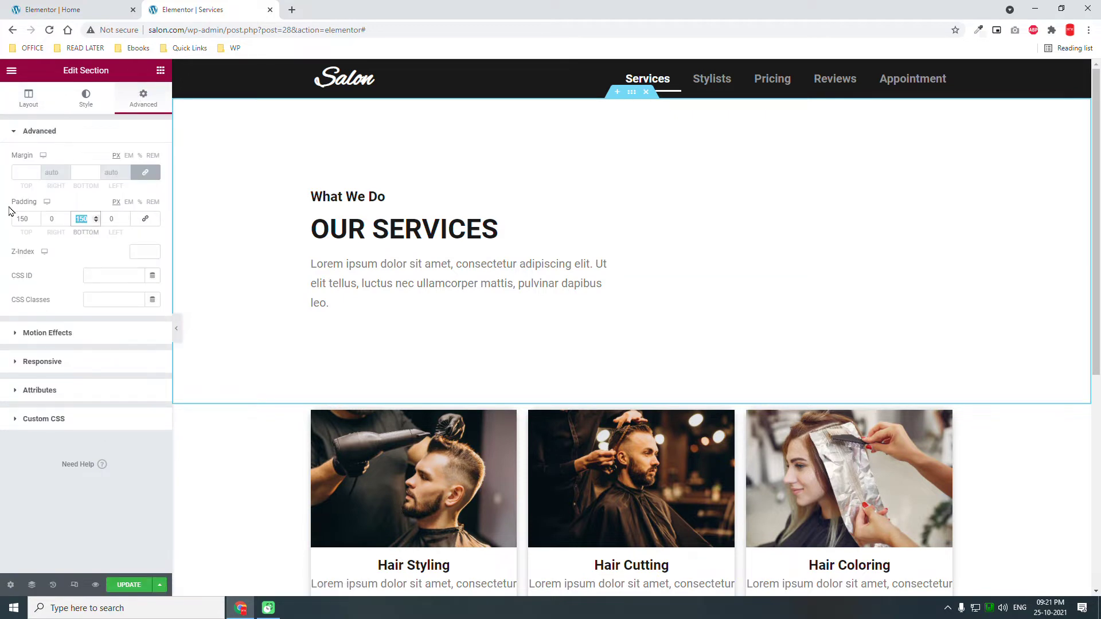
type("0")
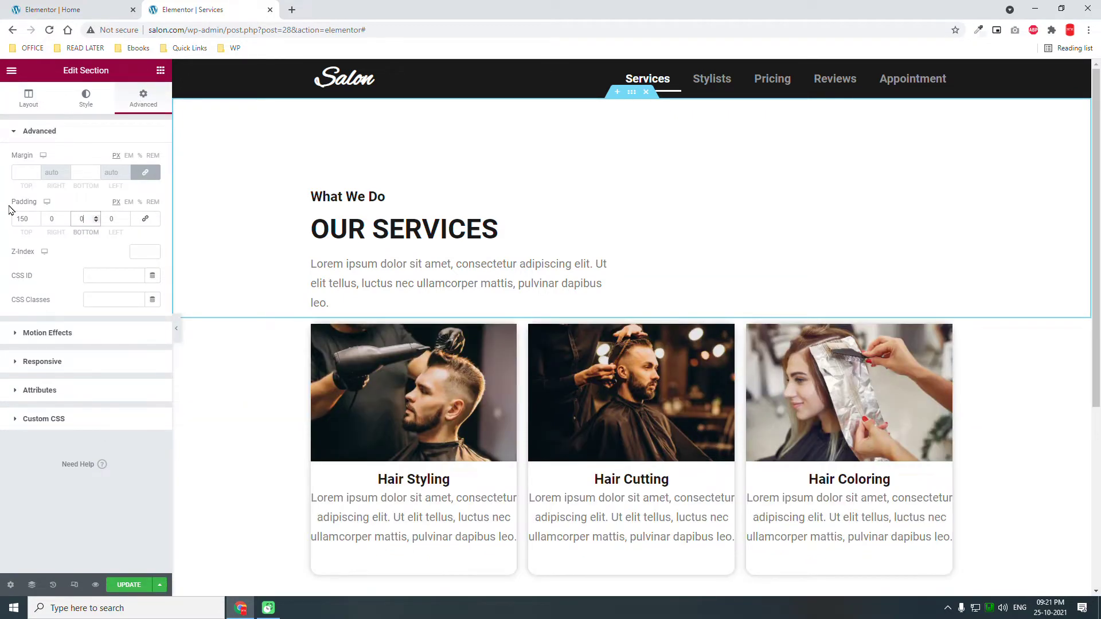
left_click(179, 326)
left_click(177, 327)
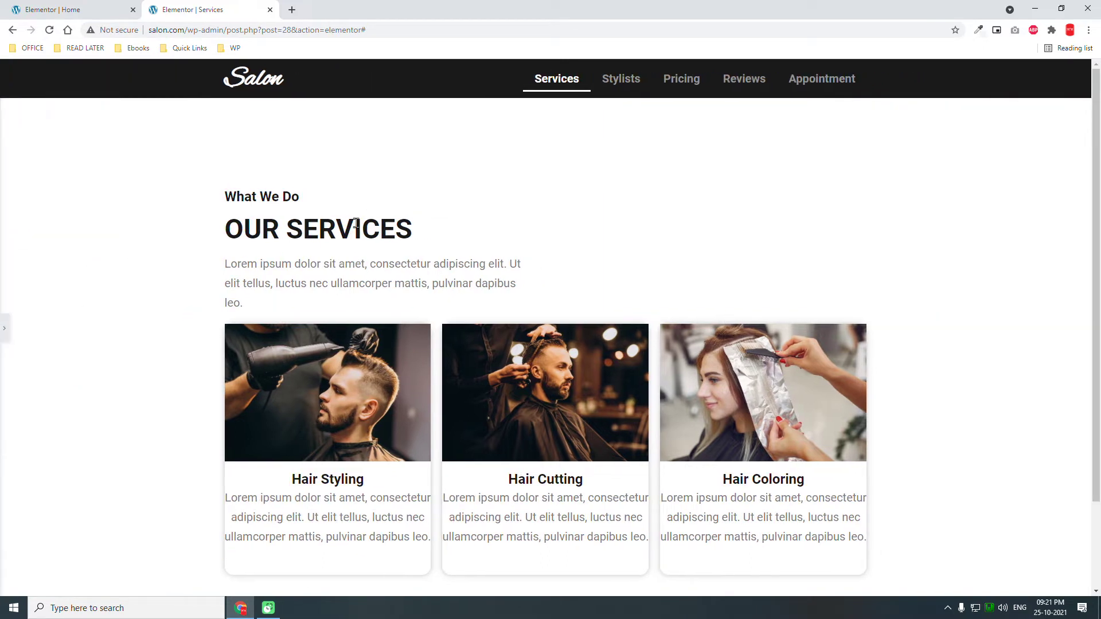
scroll(396, 261, "down", 2)
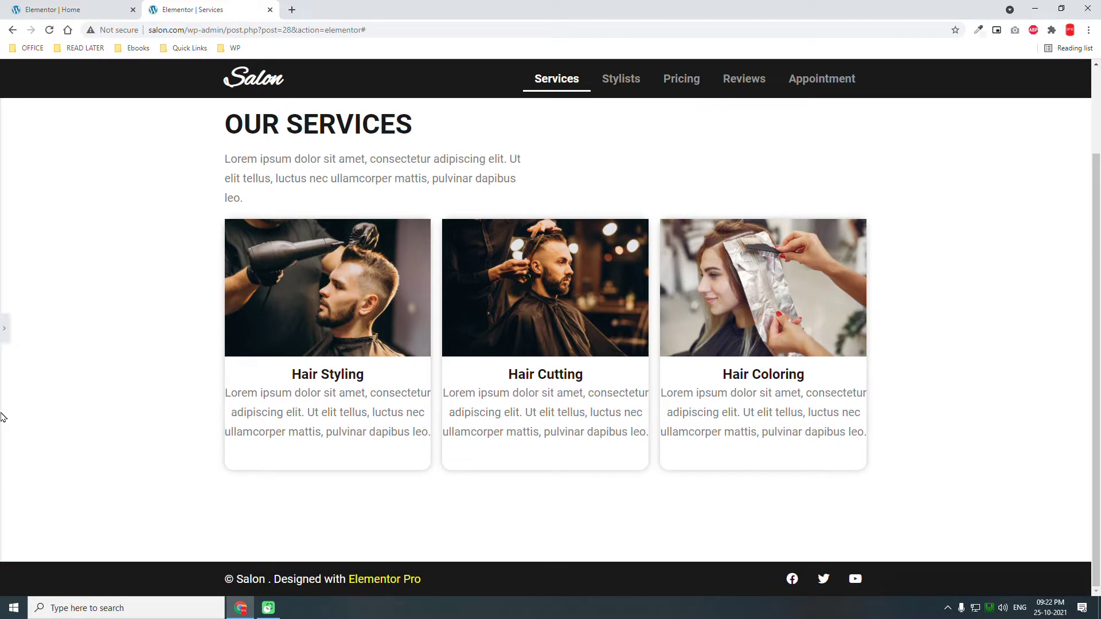
left_click(5, 328)
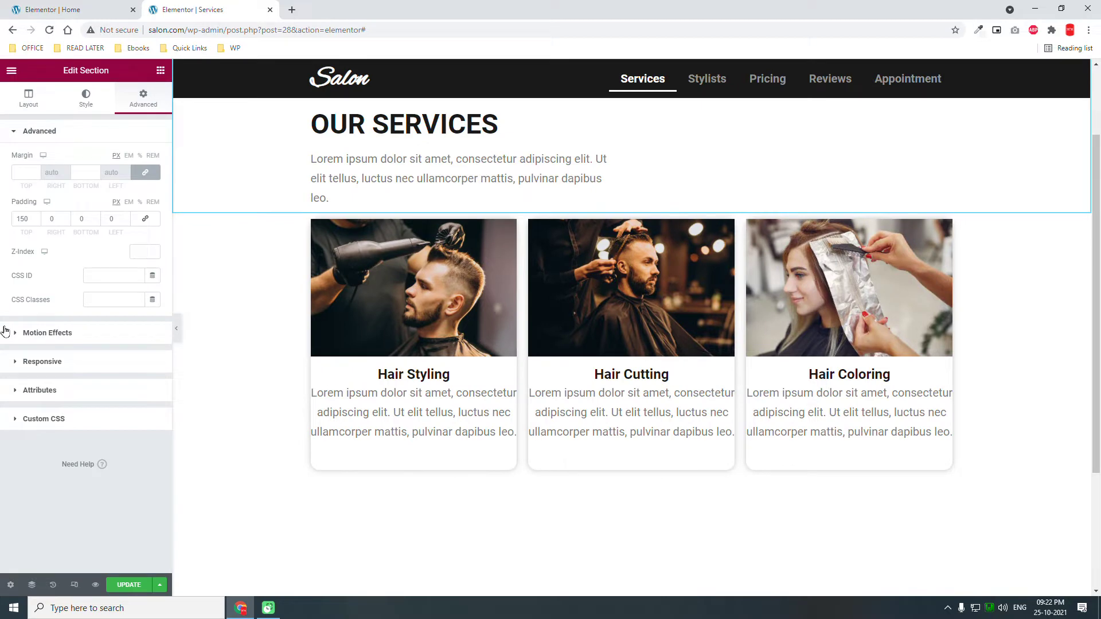
left_click(58, 7)
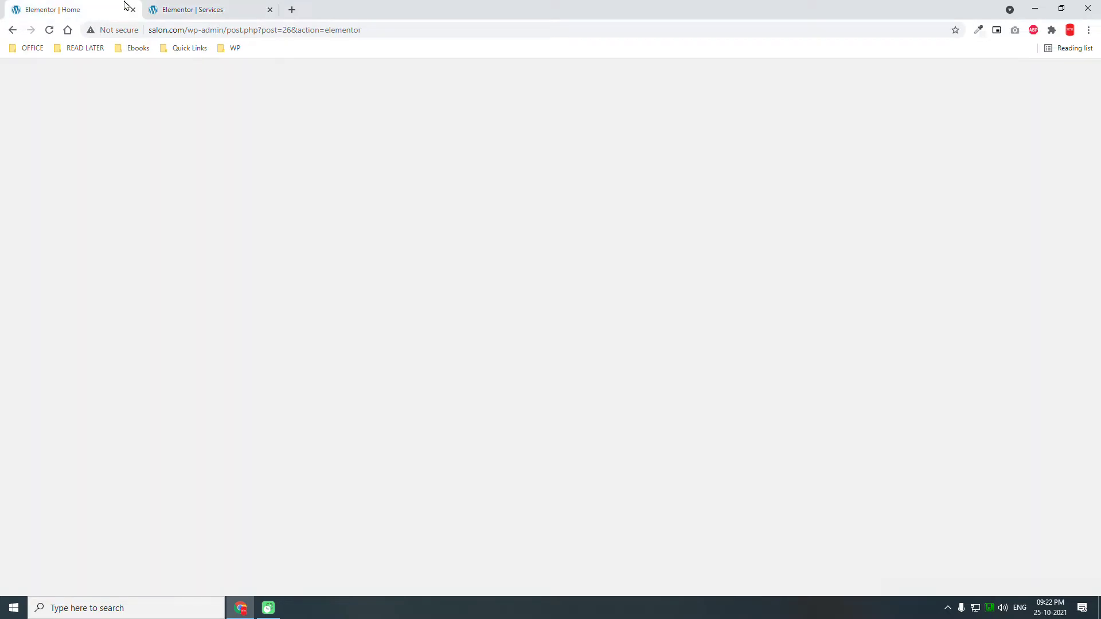
left_click(177, 7)
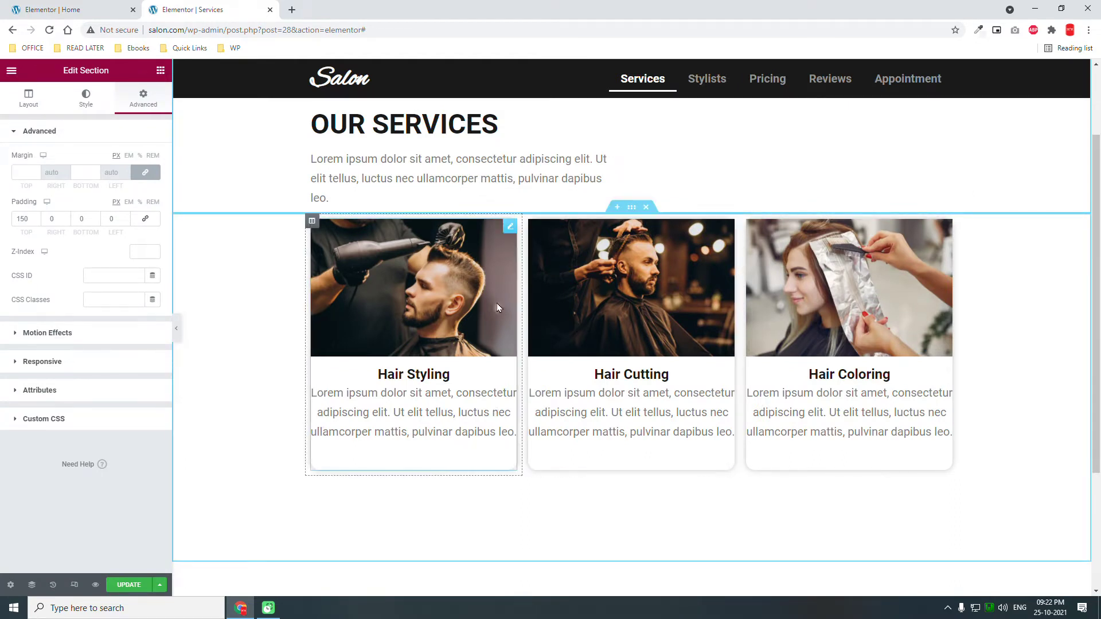
Give the Hair Styling image box the CSS ID service1 and use #service1 as the selector in its custom CSS
left_click(511, 229)
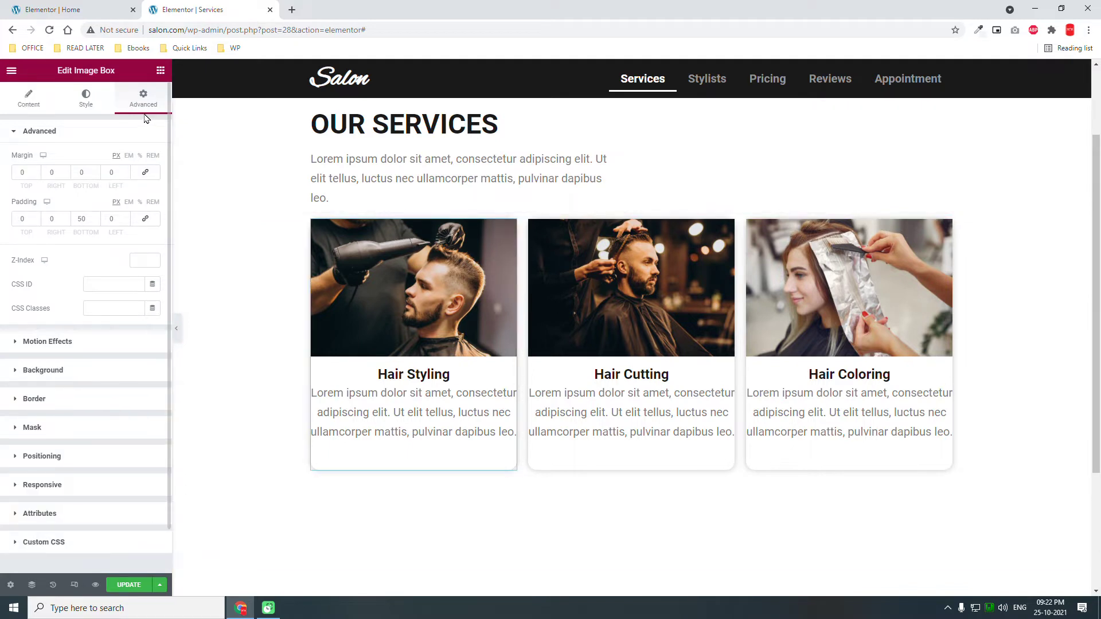
left_click(97, 304)
left_click(109, 284)
type("service1")
left_click(50, 543)
double_click(44, 401)
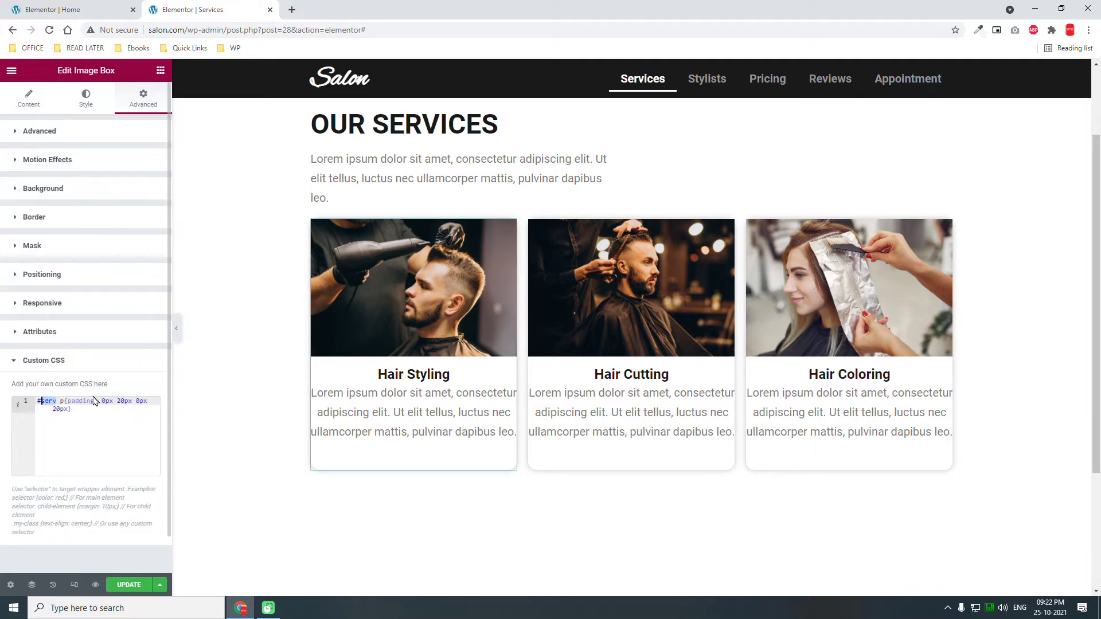
type("service1")
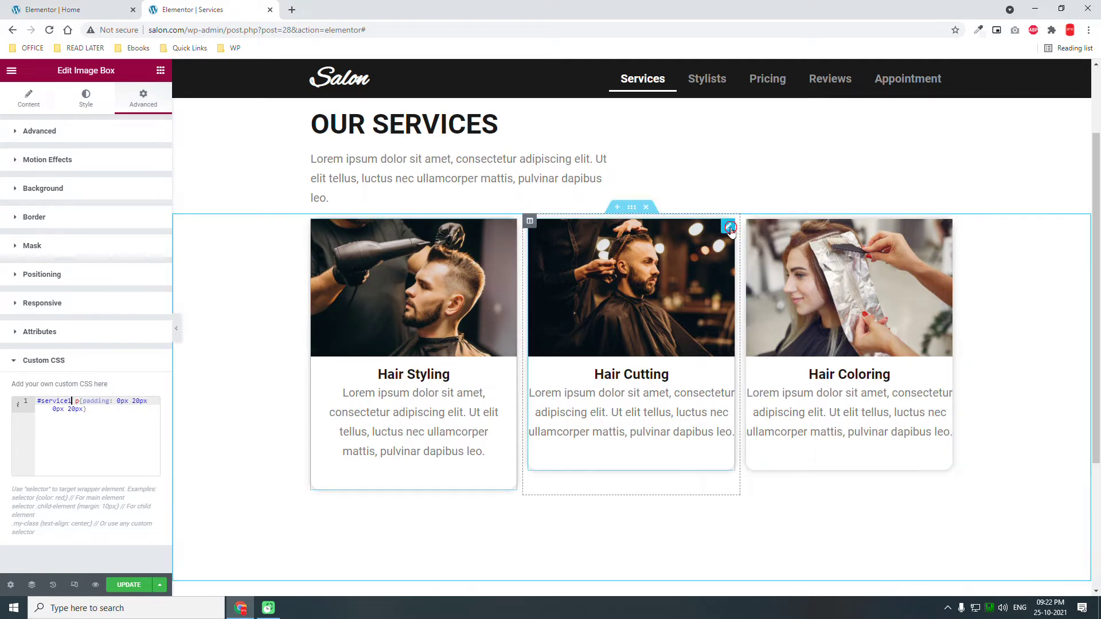
Give the Hair Cutting image box the CSS ID service2 and use #service2 as the selector in its custom CSS
left_click(728, 227)
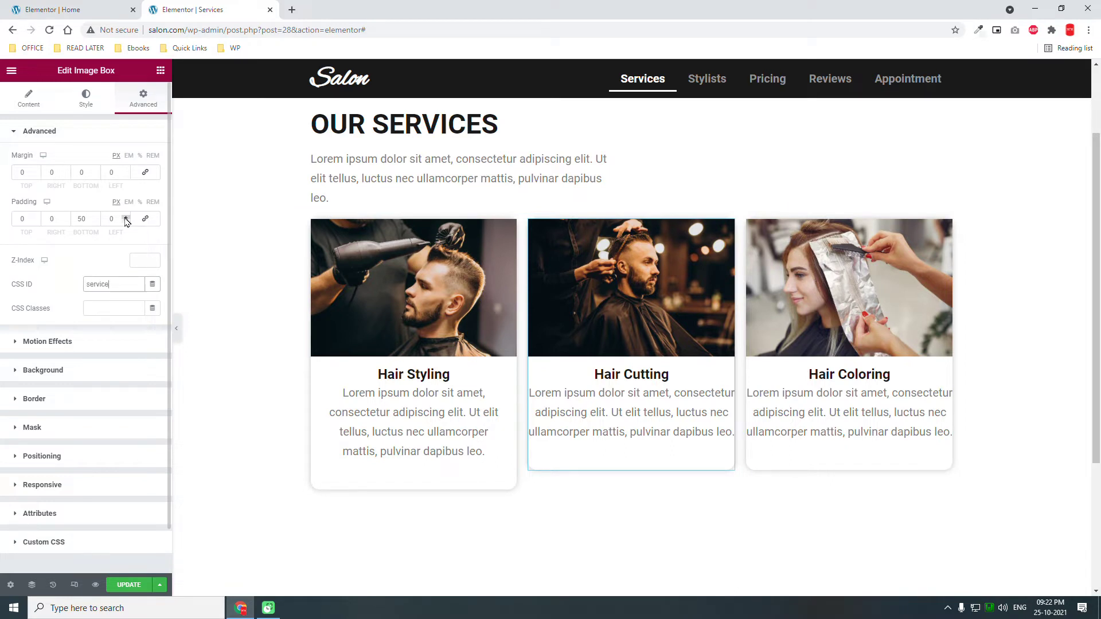
left_click(107, 542)
double_click(58, 401)
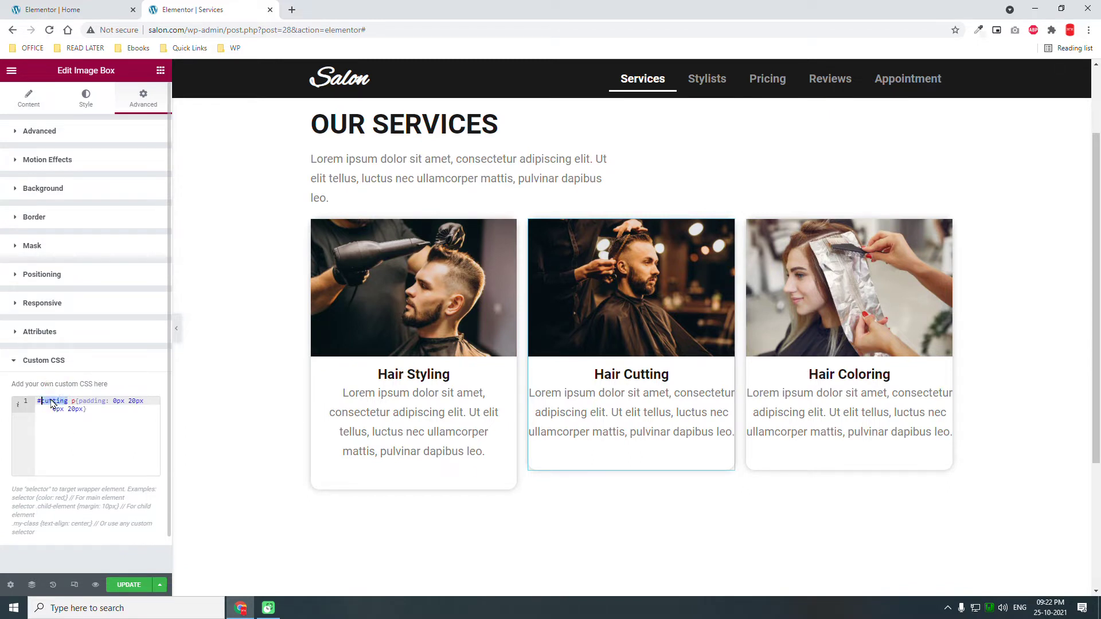
type("service2")
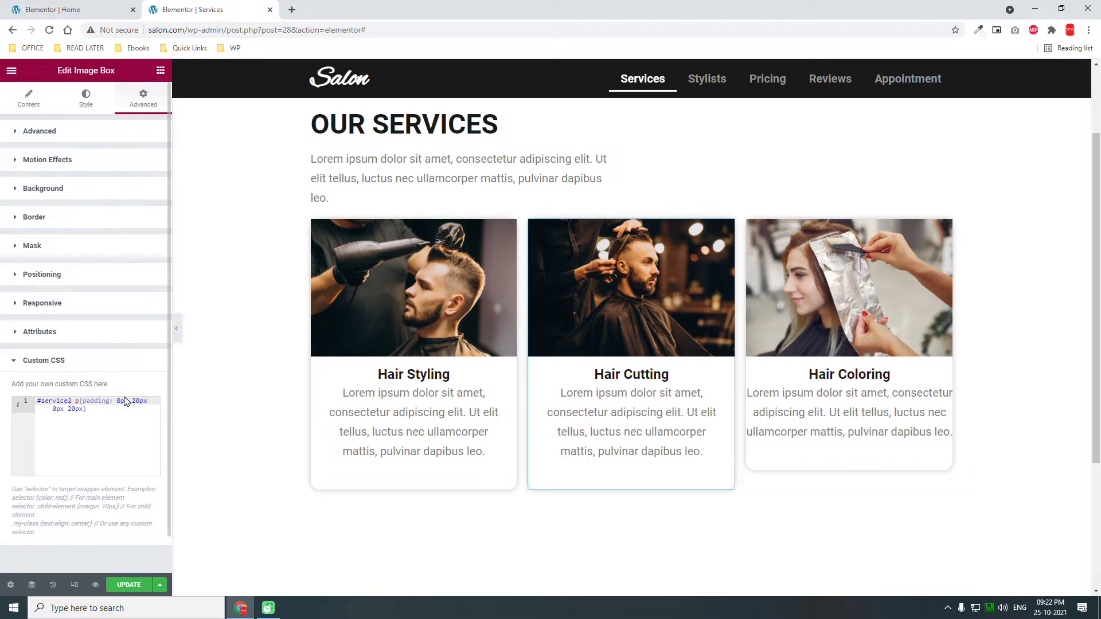
Give the Hair Coloring image box the CSS ID service3 and use #service3 as the selector in its custom CSS
left_click(946, 231)
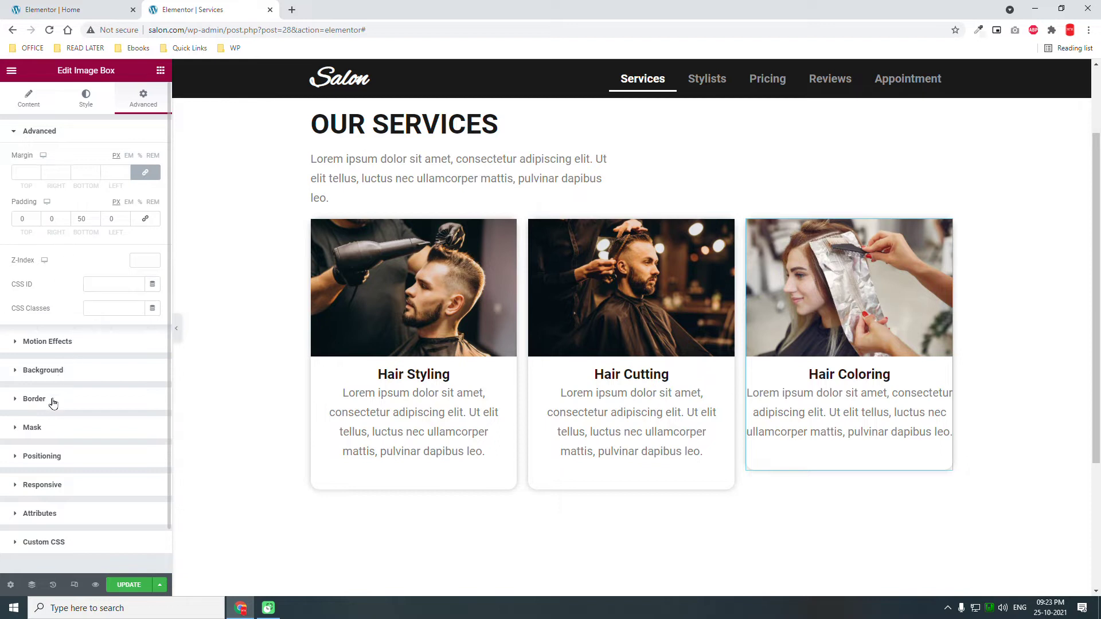
left_click(93, 283)
left_click(67, 544)
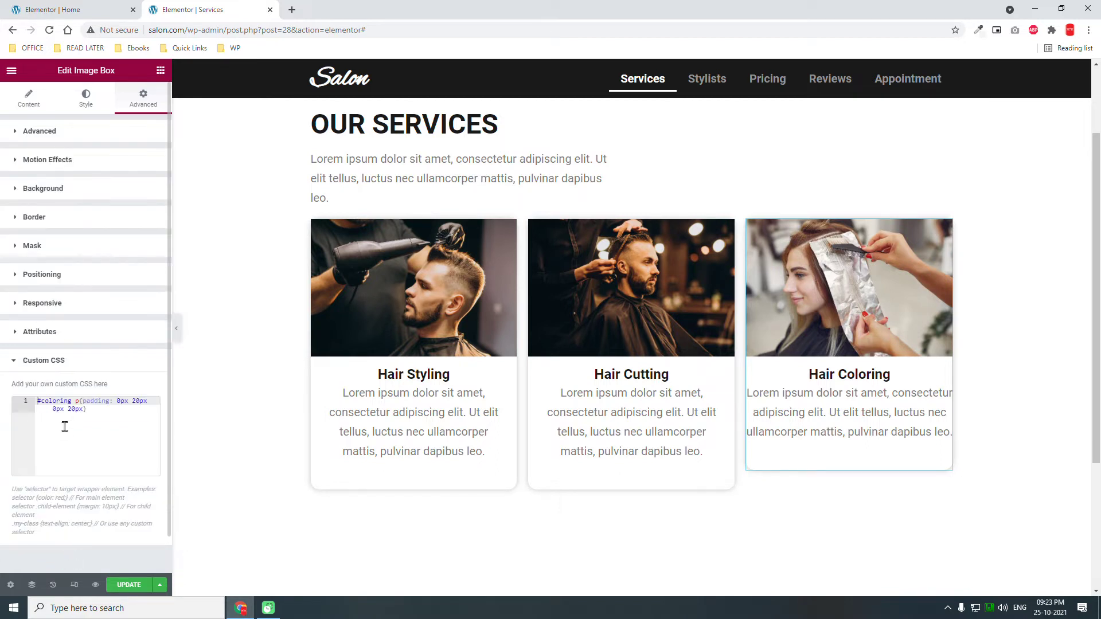
double_click(59, 402)
type("service3")
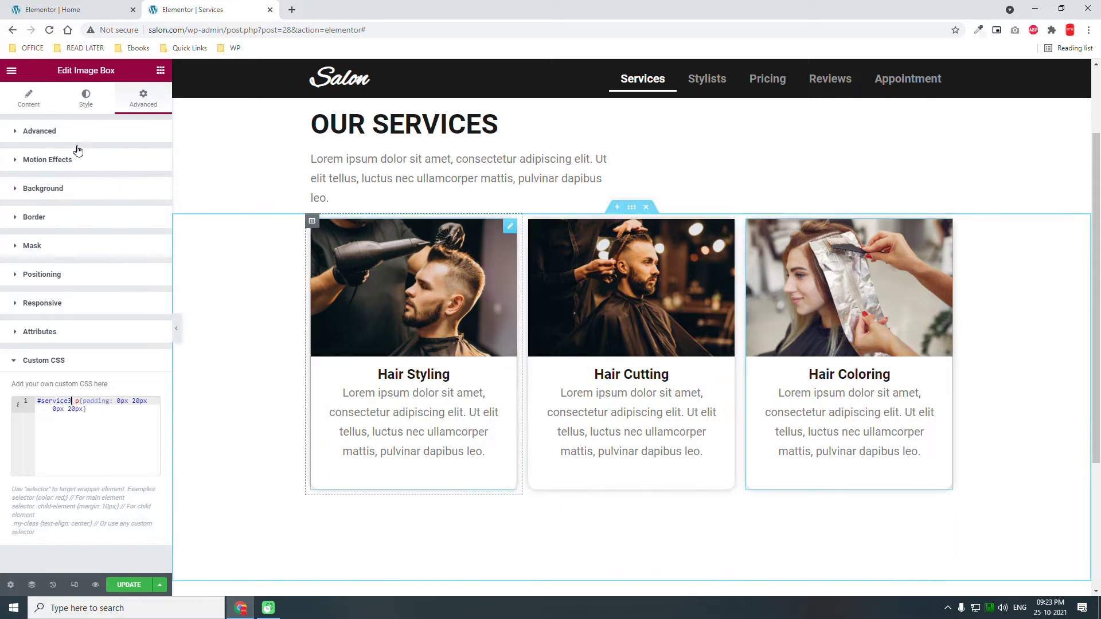
Set the Hair Coloring image box's normal background to the Secondary global color
left_click(86, 107)
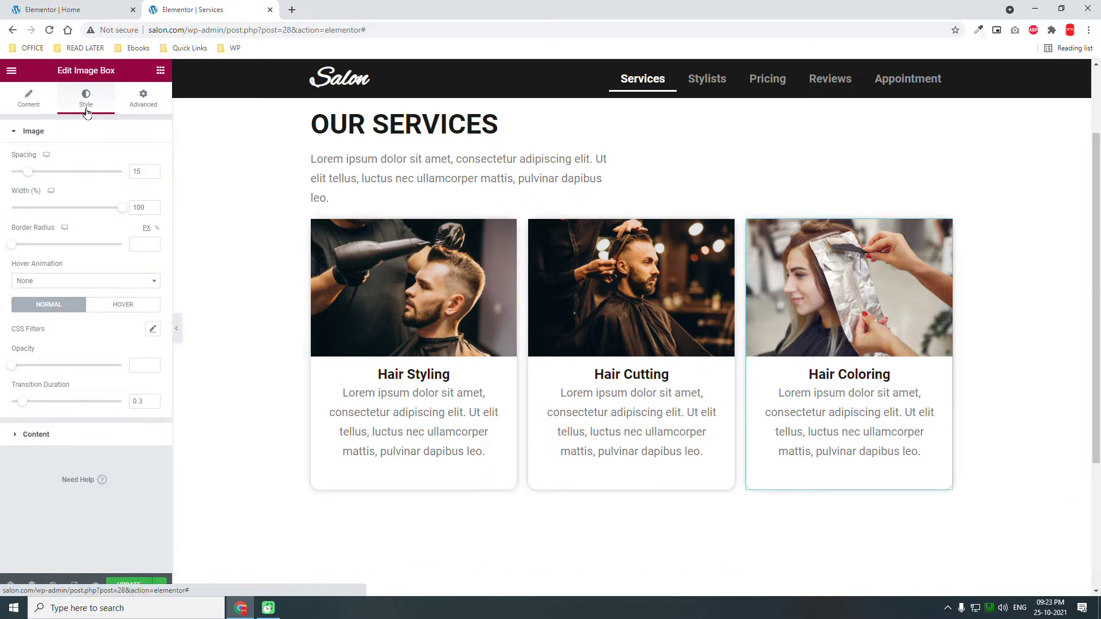
left_click(66, 435)
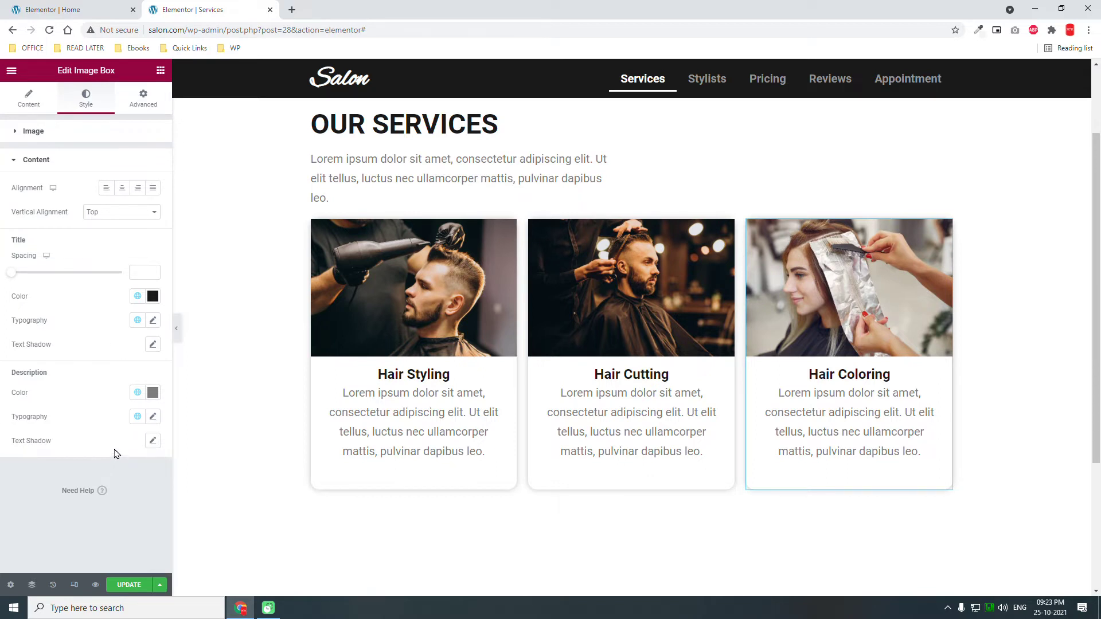
left_click(136, 101)
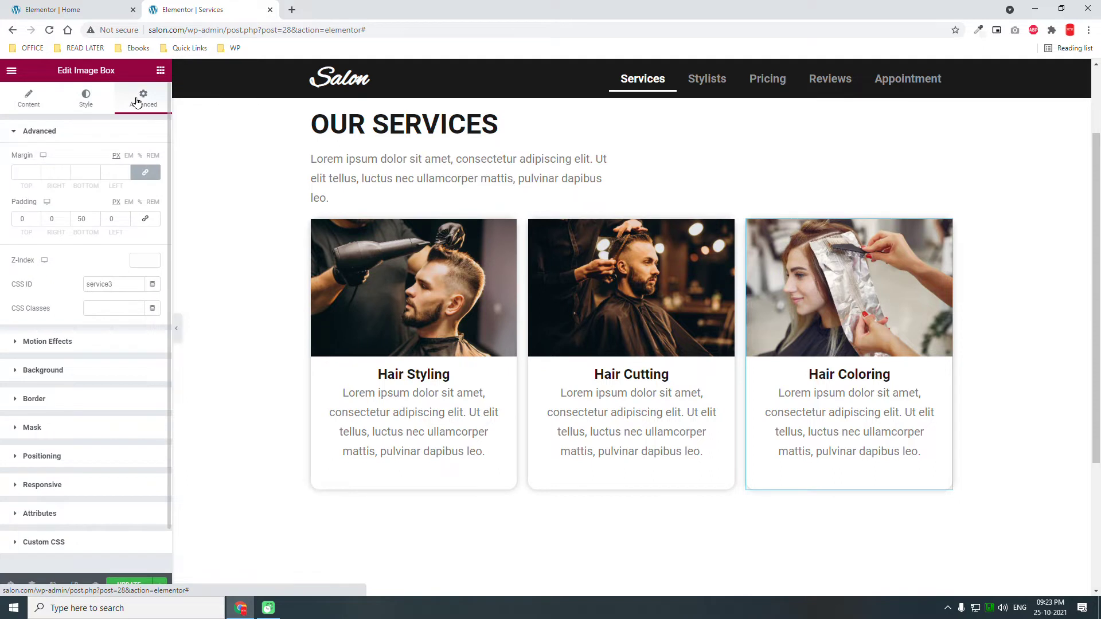
left_click(60, 371)
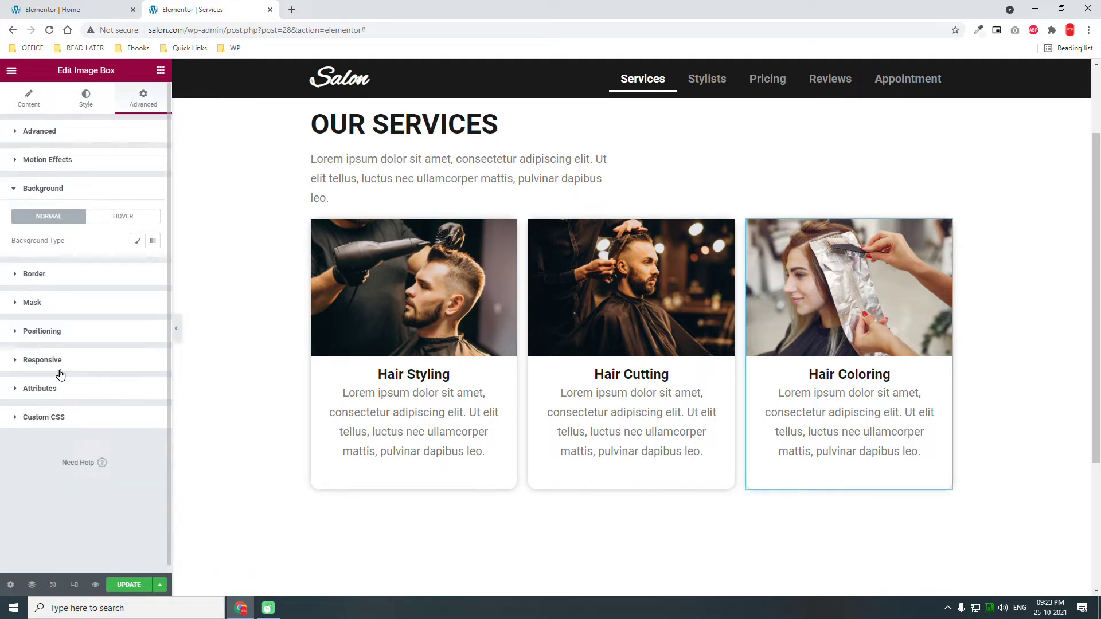
left_click(136, 241)
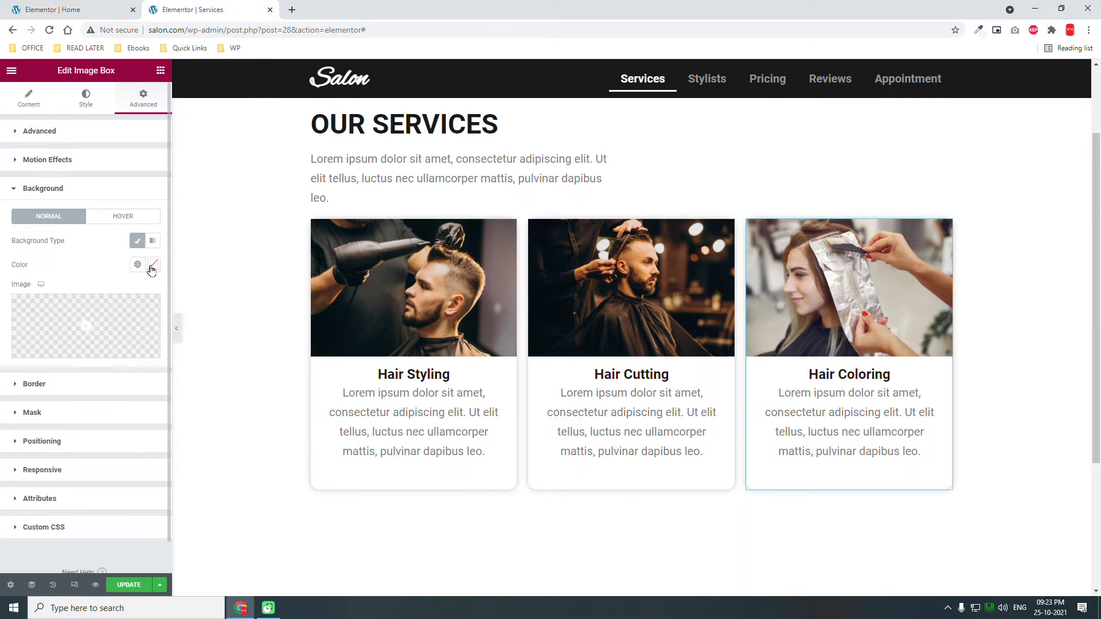
left_click(137, 264)
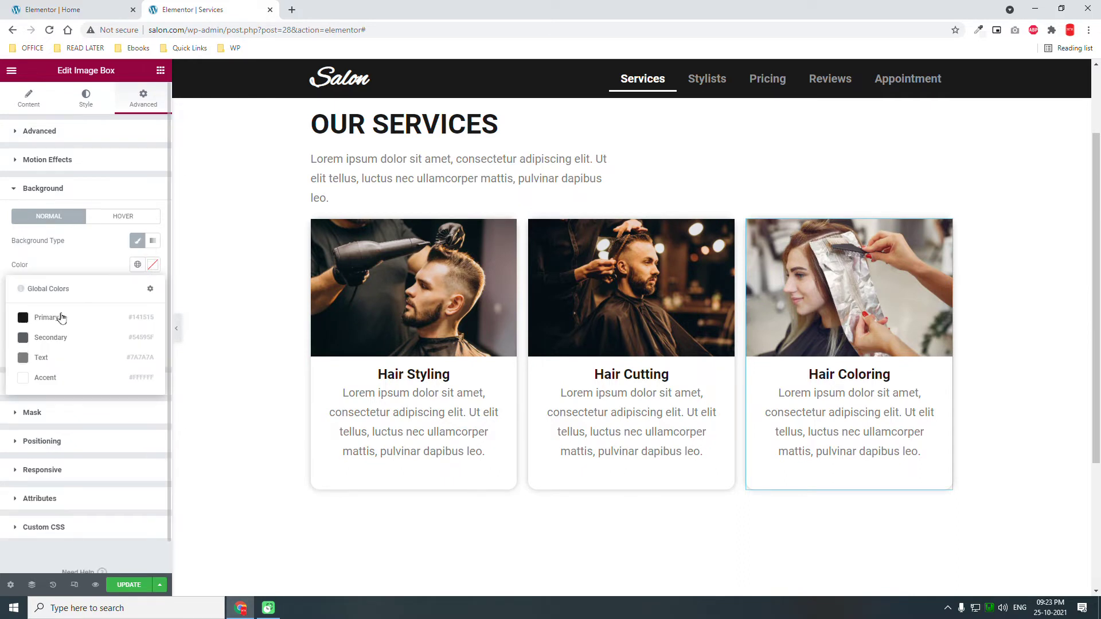
left_click(63, 336)
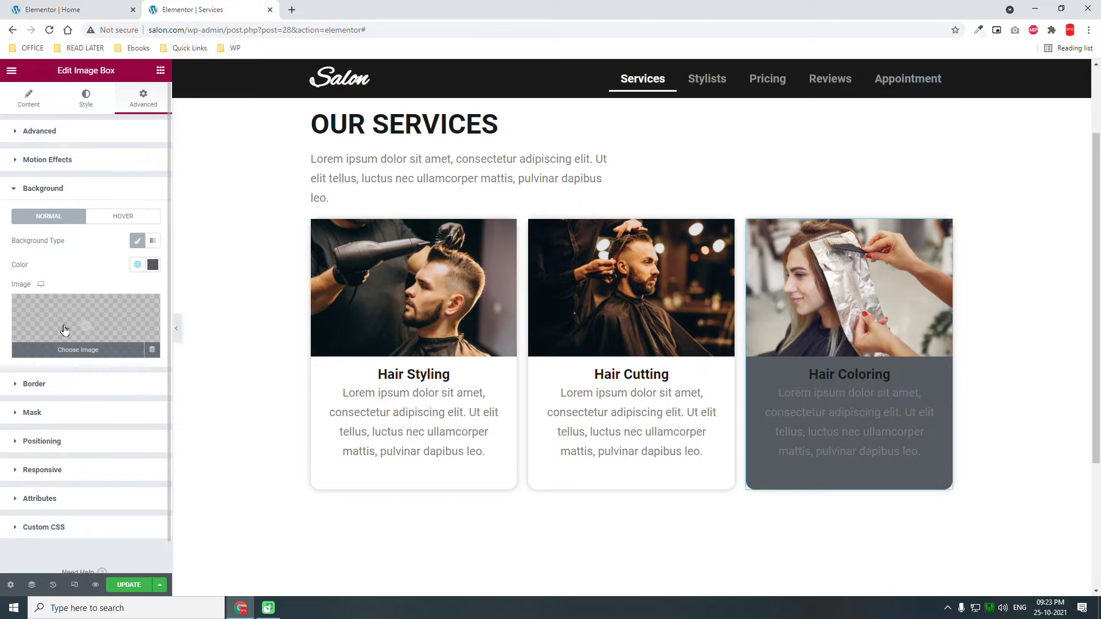
Set the Hair Coloring image box's hover background to the Accent global color
left_click(133, 218)
left_click(137, 241)
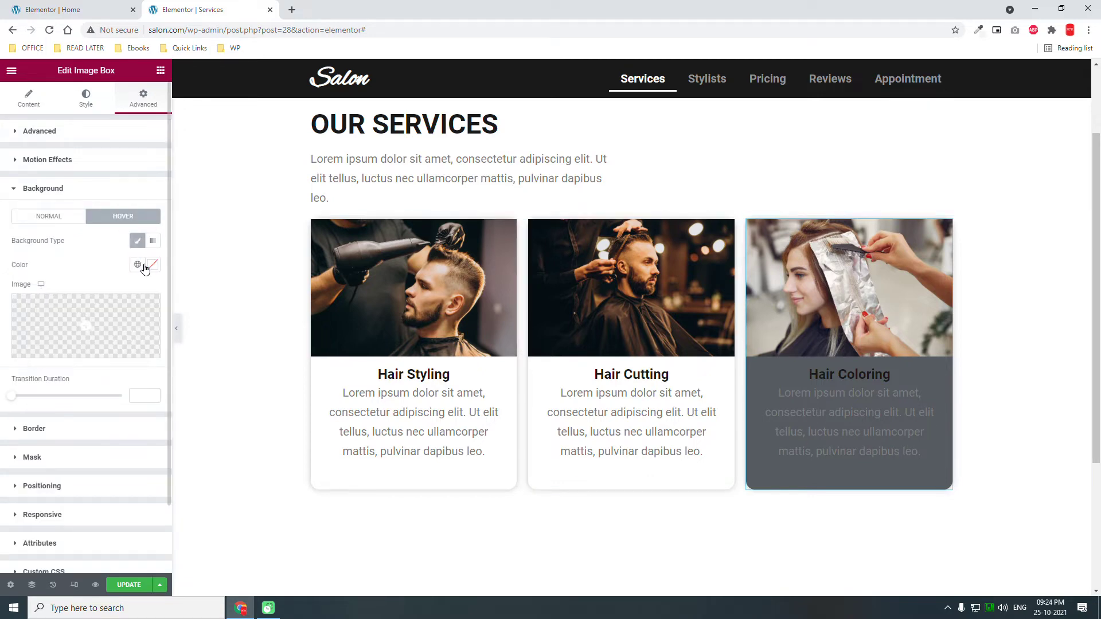
left_click(142, 266)
left_click(68, 374)
left_click(81, 102)
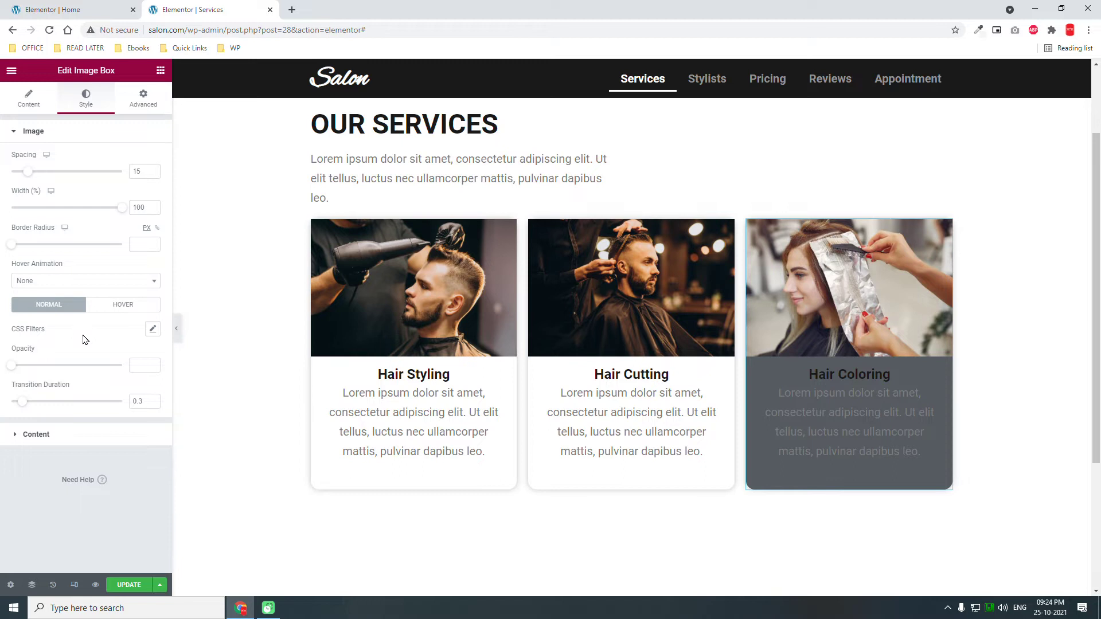
left_click(69, 434)
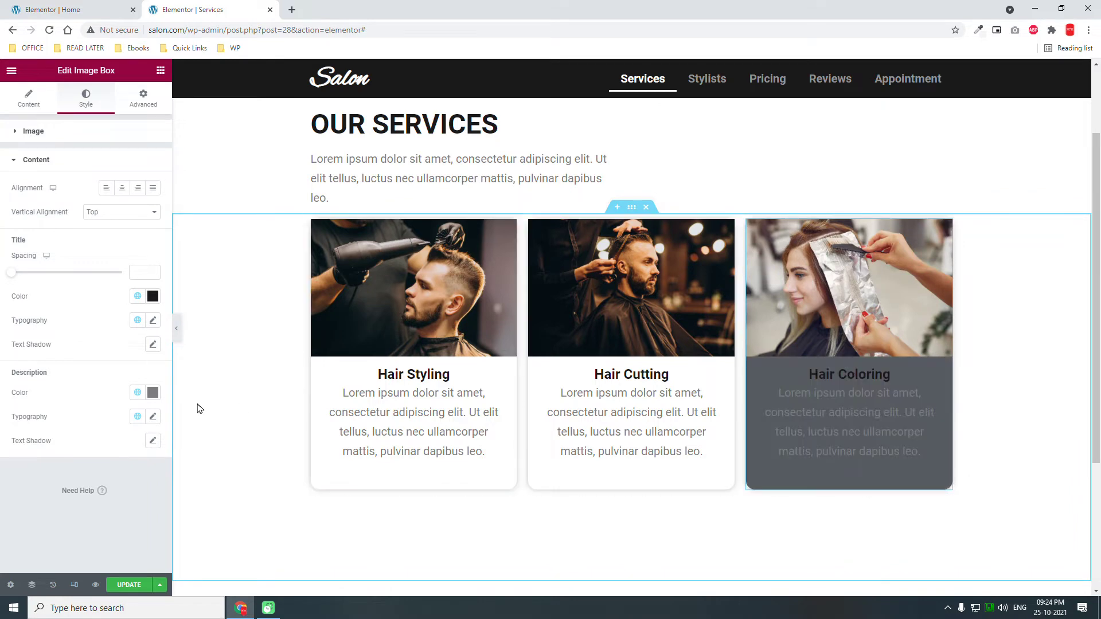
left_click(839, 397)
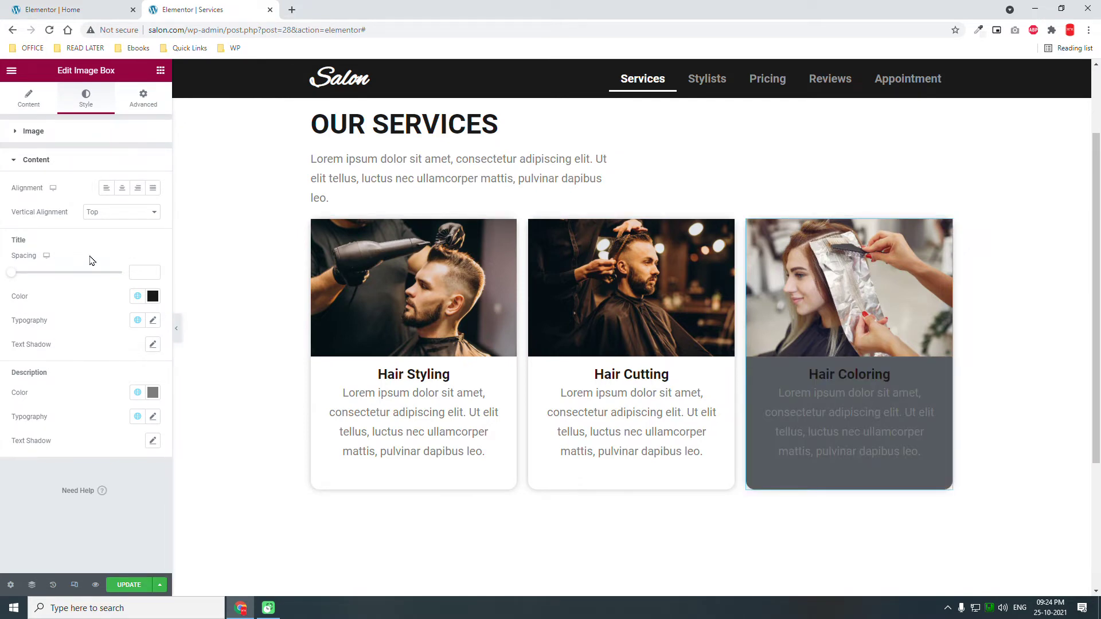
Clear the classic background type from both the normal and hover states of the Hair Coloring image box
left_click(144, 98)
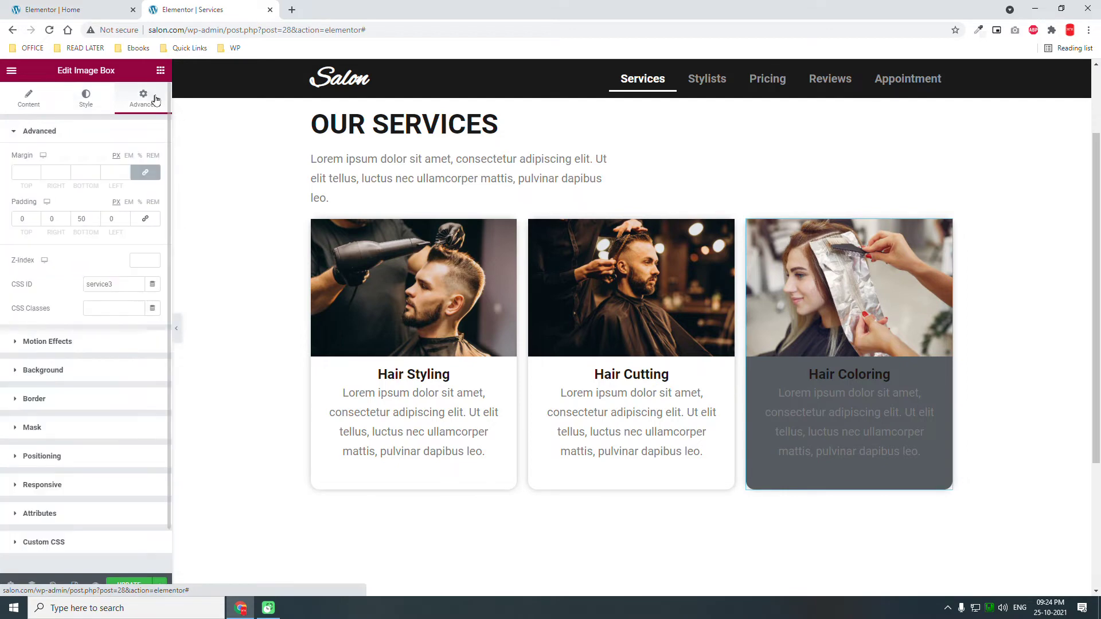
left_click(66, 371)
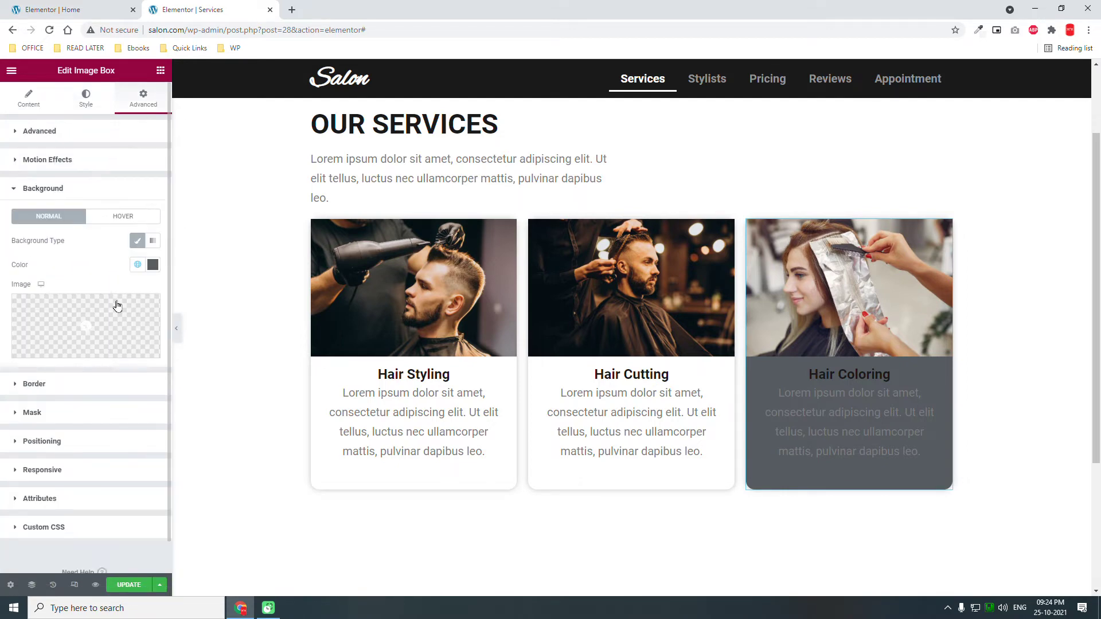
left_click(138, 242)
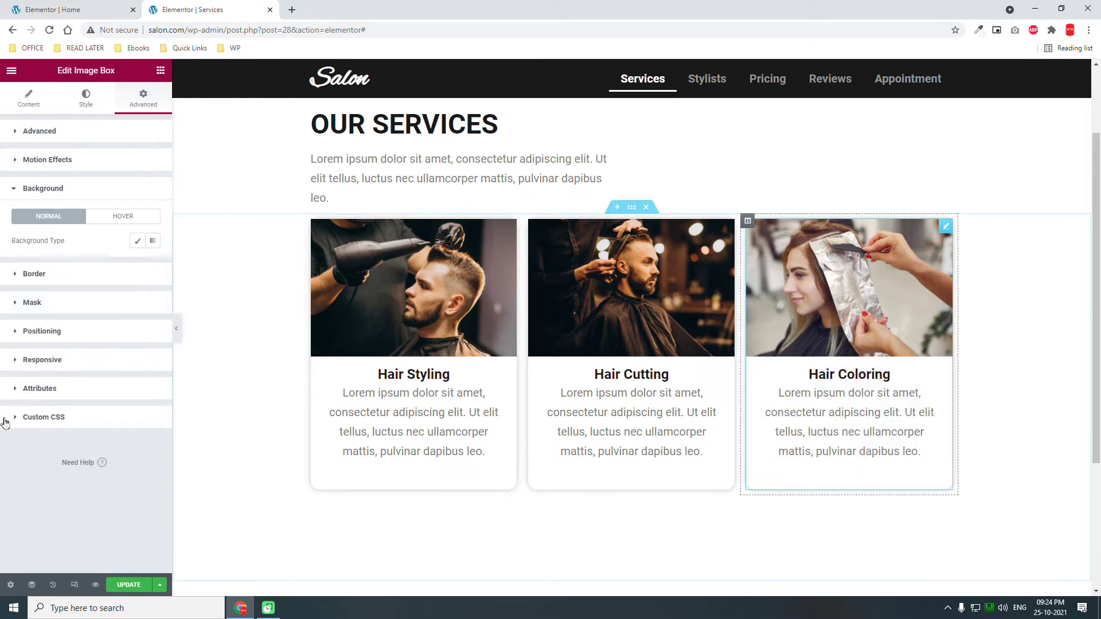
left_click(127, 217)
left_click(136, 240)
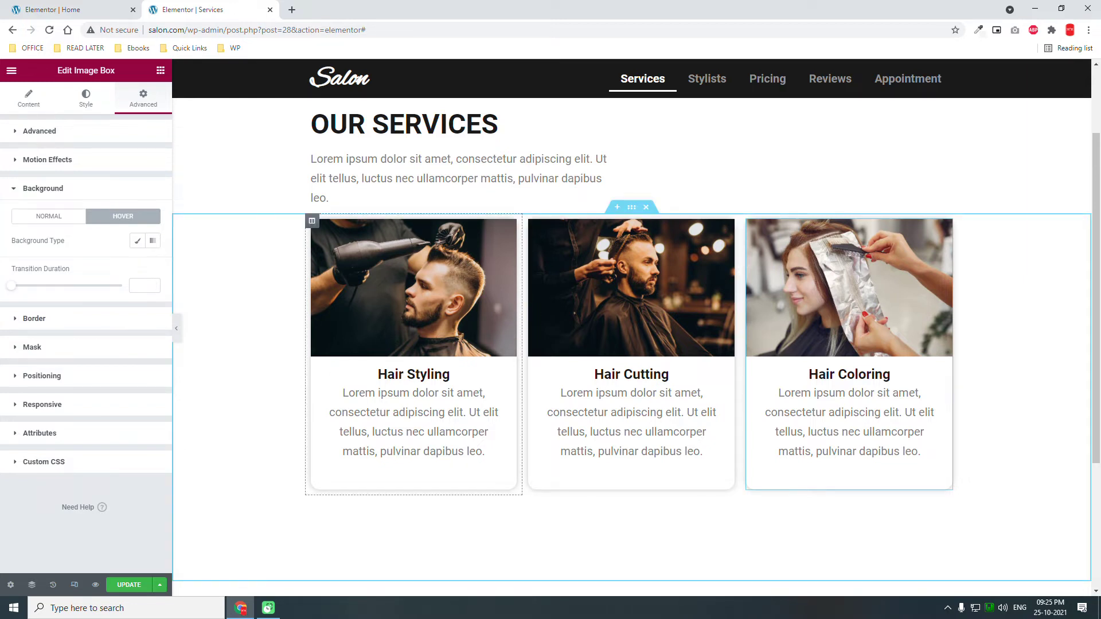
Widen the middle Hair Cutting column and set the Hair Styling and Hair Coloring column widths to 30%
left_click_drag(509, 321, 508, 325)
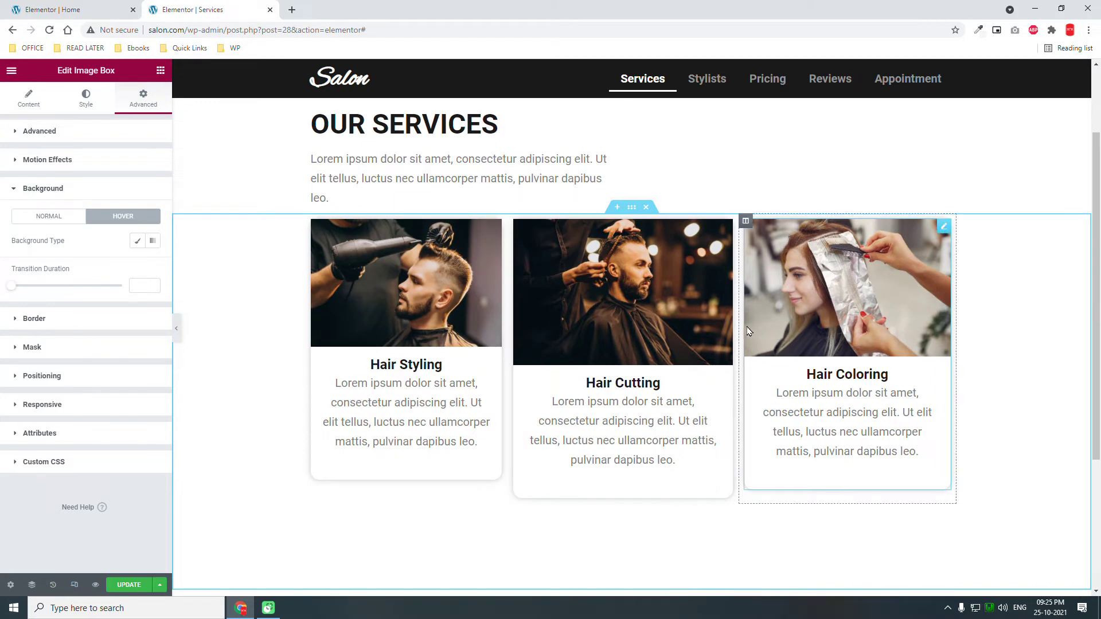
left_click_drag(738, 325, 763, 328)
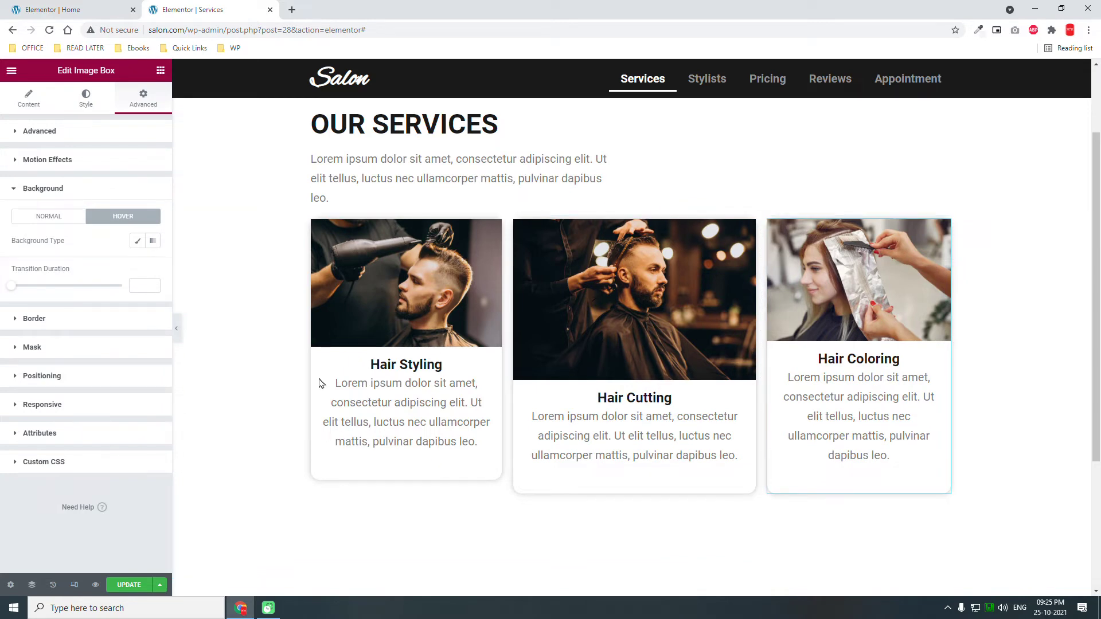
left_click(311, 221)
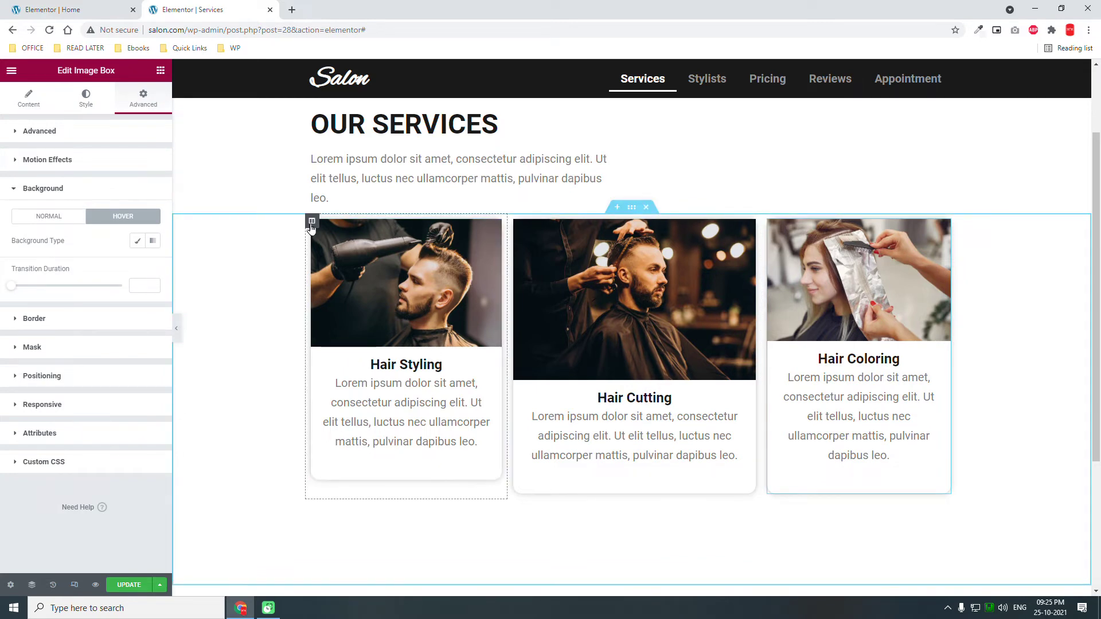
double_click(138, 159)
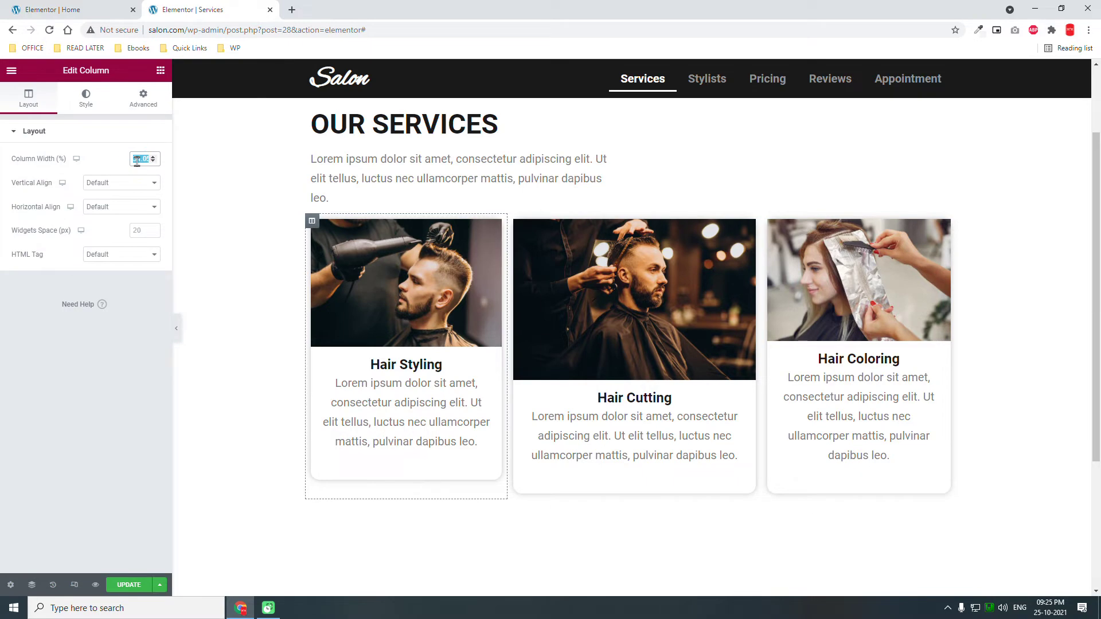
type("30")
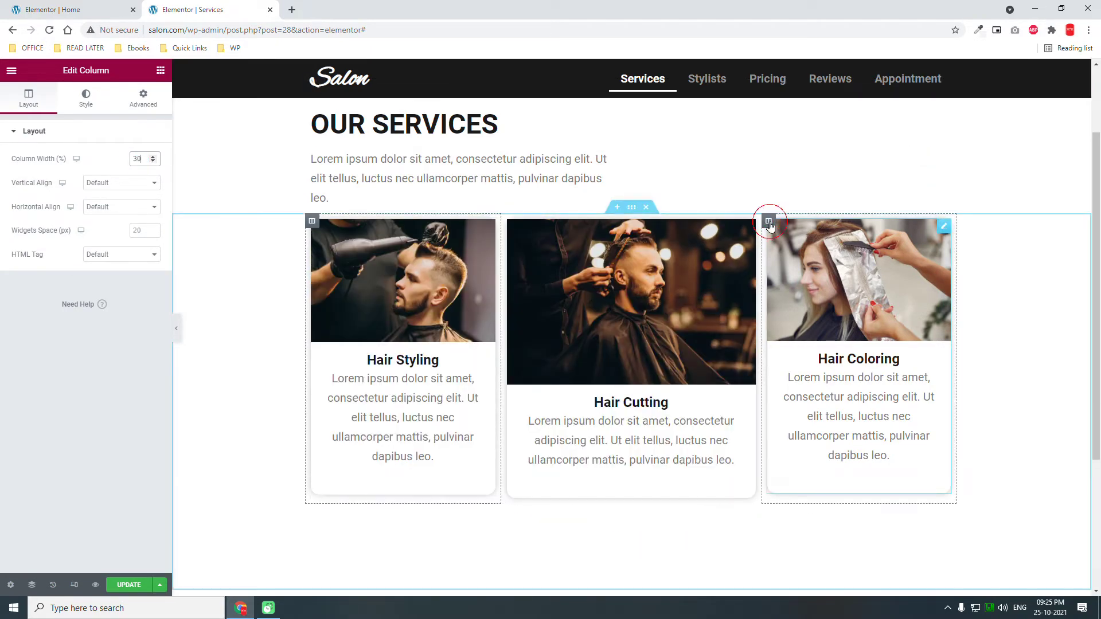
left_click(768, 221)
double_click(141, 160)
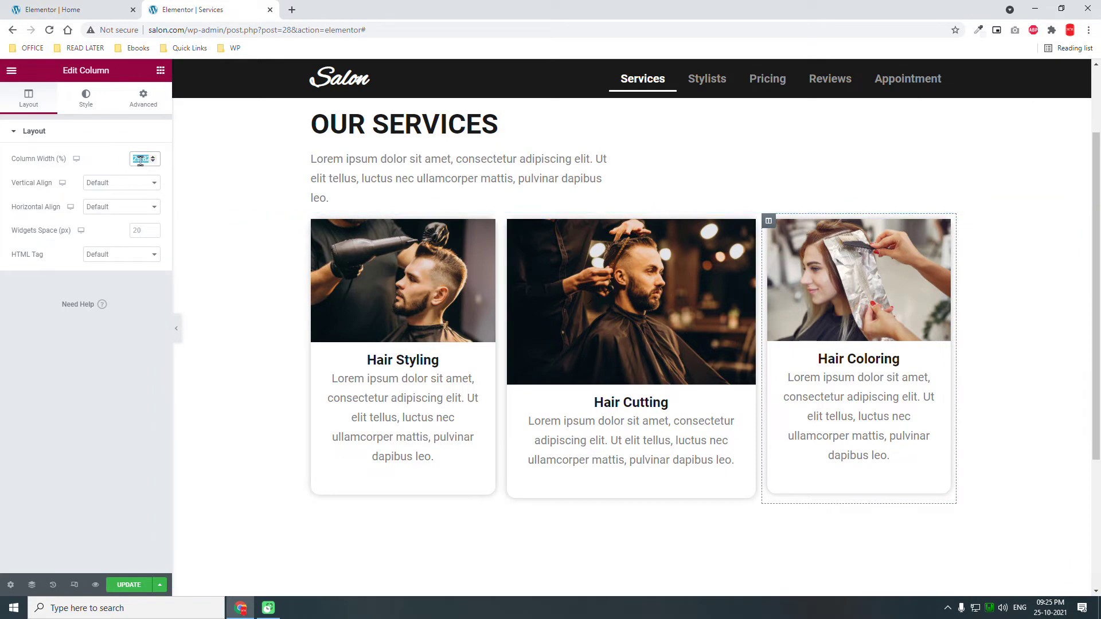
type("30")
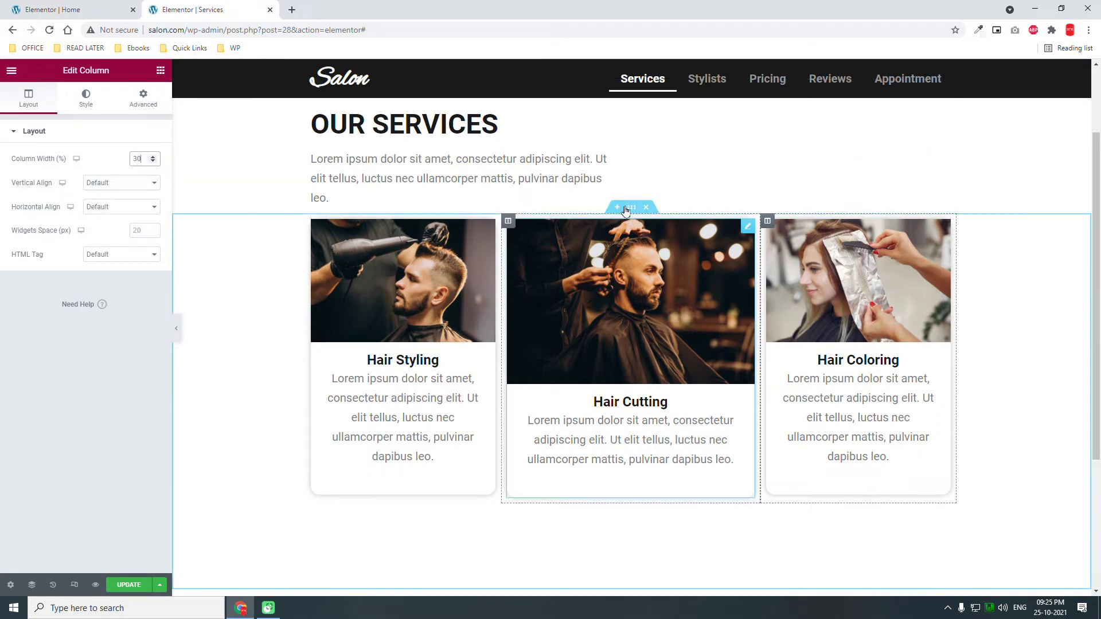
Set the vertical alignment of the section holding the three service image boxes to Space Evenly
left_click(630, 207)
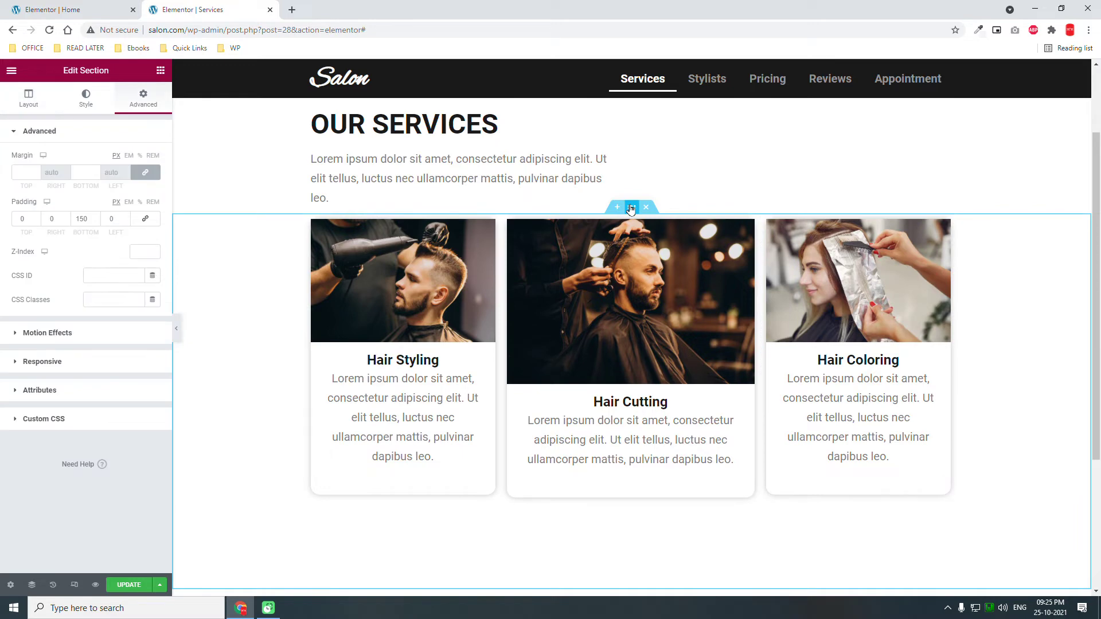
left_click(30, 109)
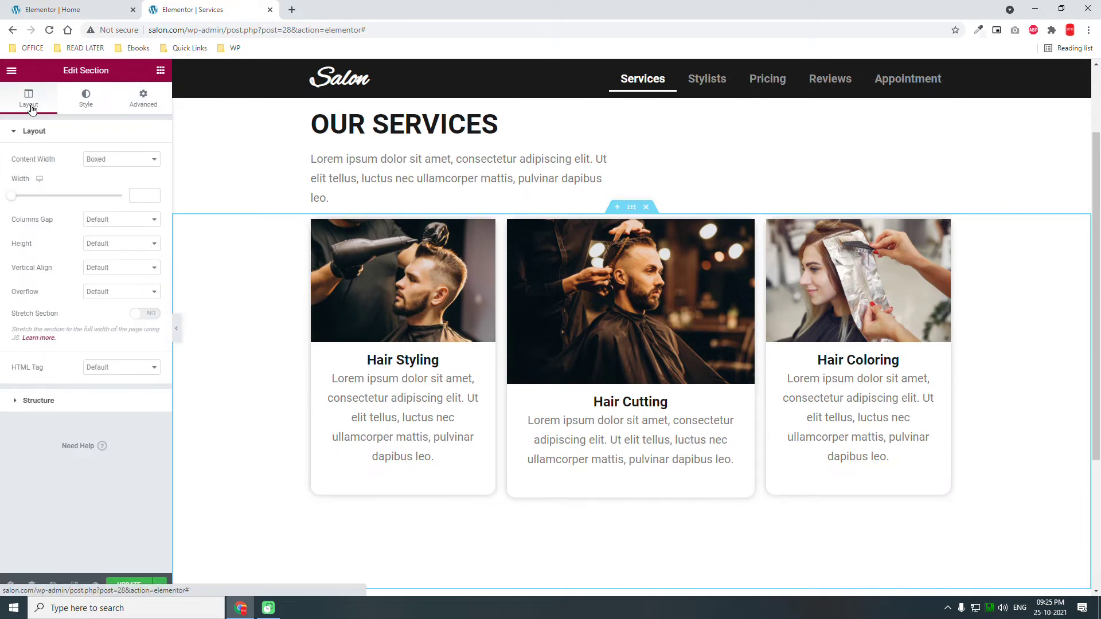
left_click(117, 265)
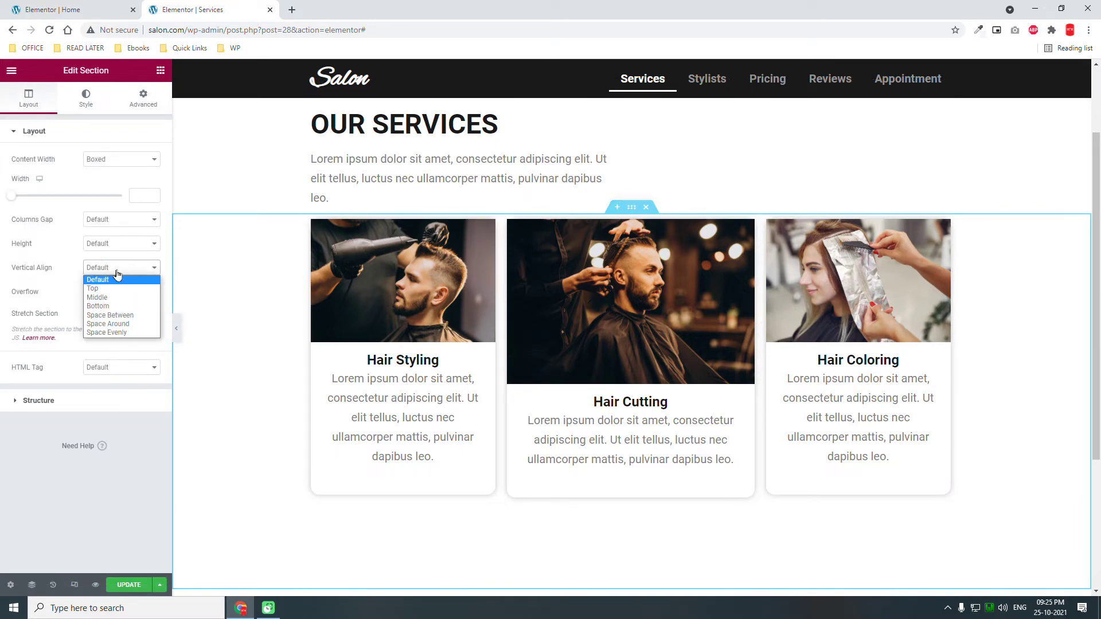
key("Escape")
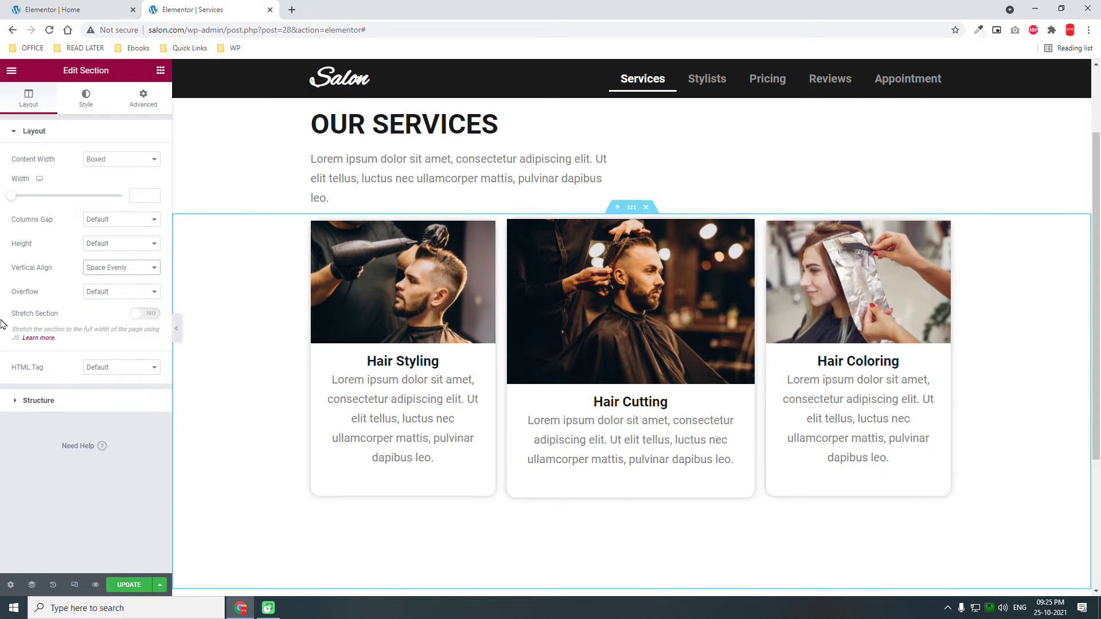
Preview the Services page layout with the editing panel hidden, then show the panel again
scroll(572, 385, "up", 2)
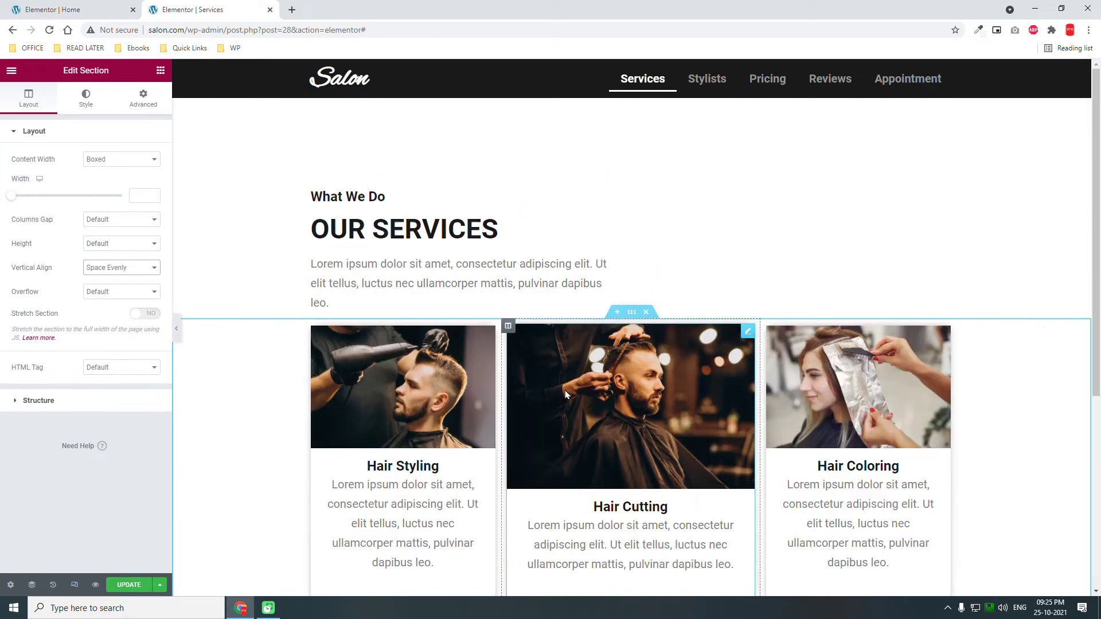
left_click(179, 329)
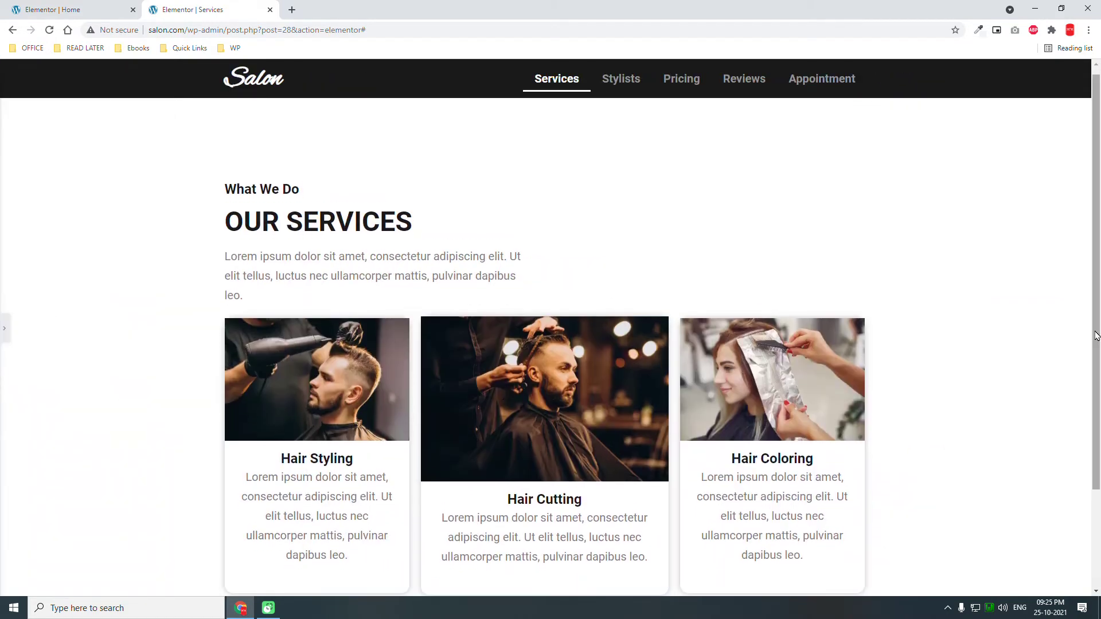
scroll(1096, 337, "down", 2)
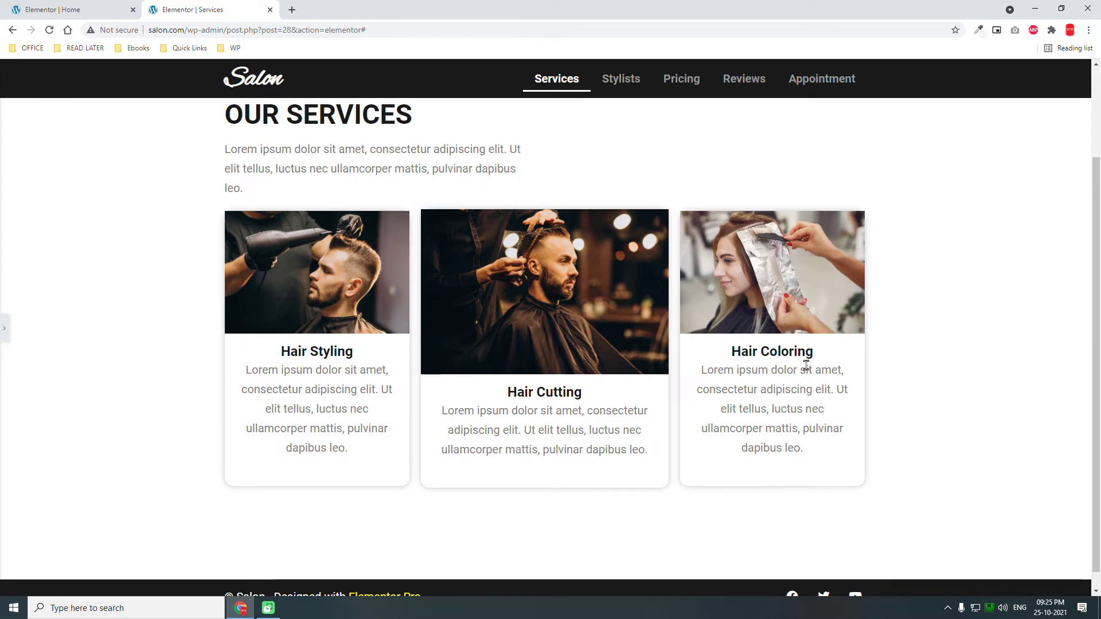
scroll(806, 365, "up", 1)
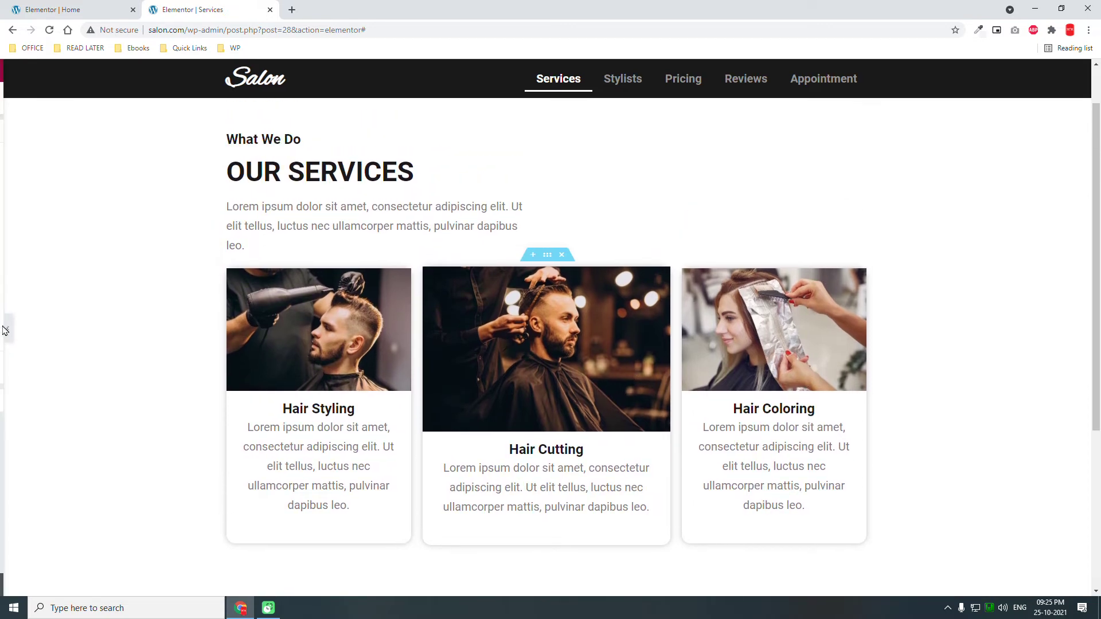
left_click(3, 331)
Switch to the Home page editor and copy the whole section containing the Appointment Booking Form
left_click(59, 10)
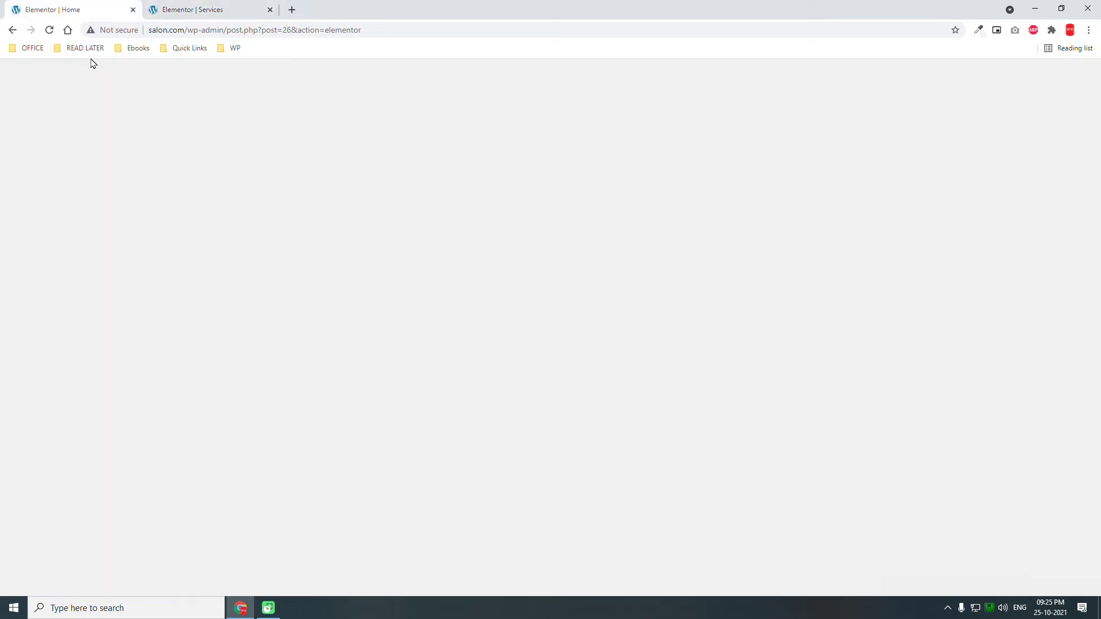
scroll(423, 211, "down", 8)
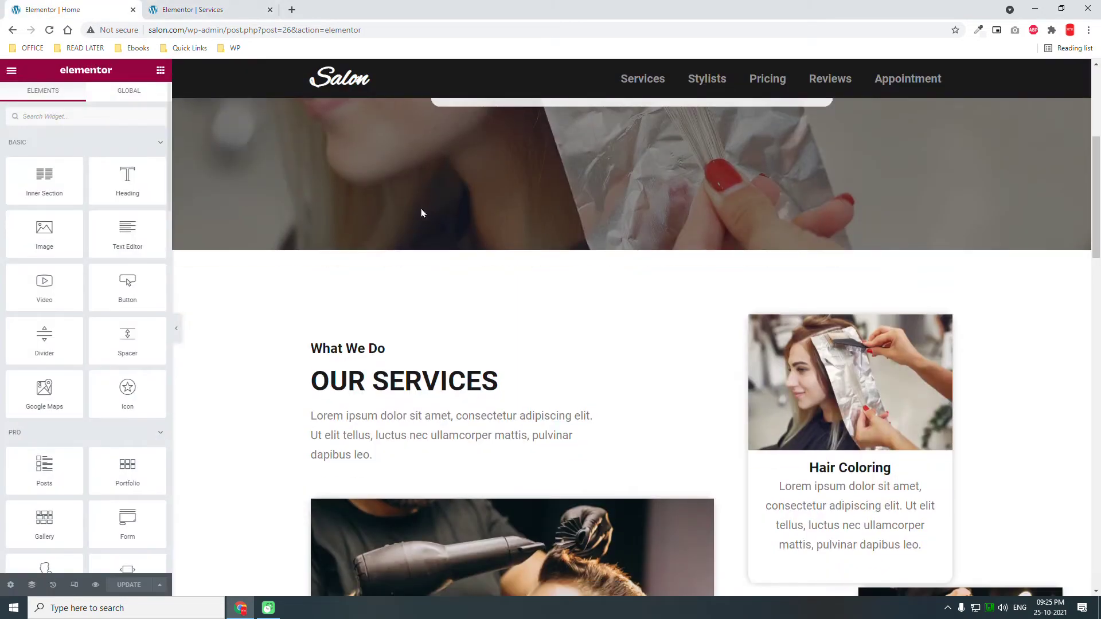
scroll(631, 311, "down", 15)
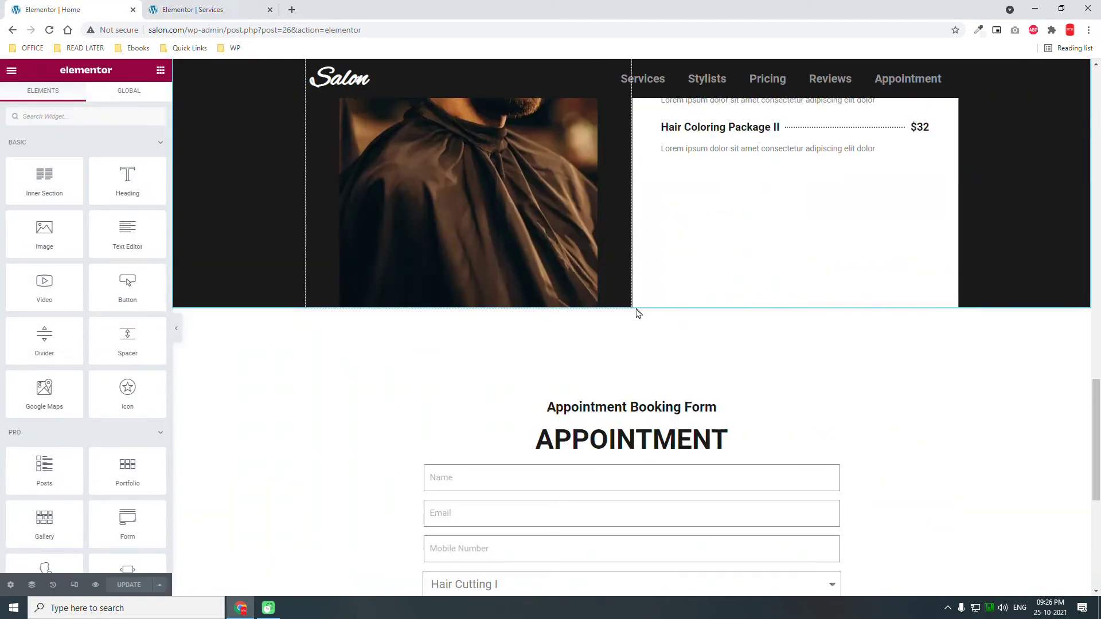
scroll(629, 190, "up", 2)
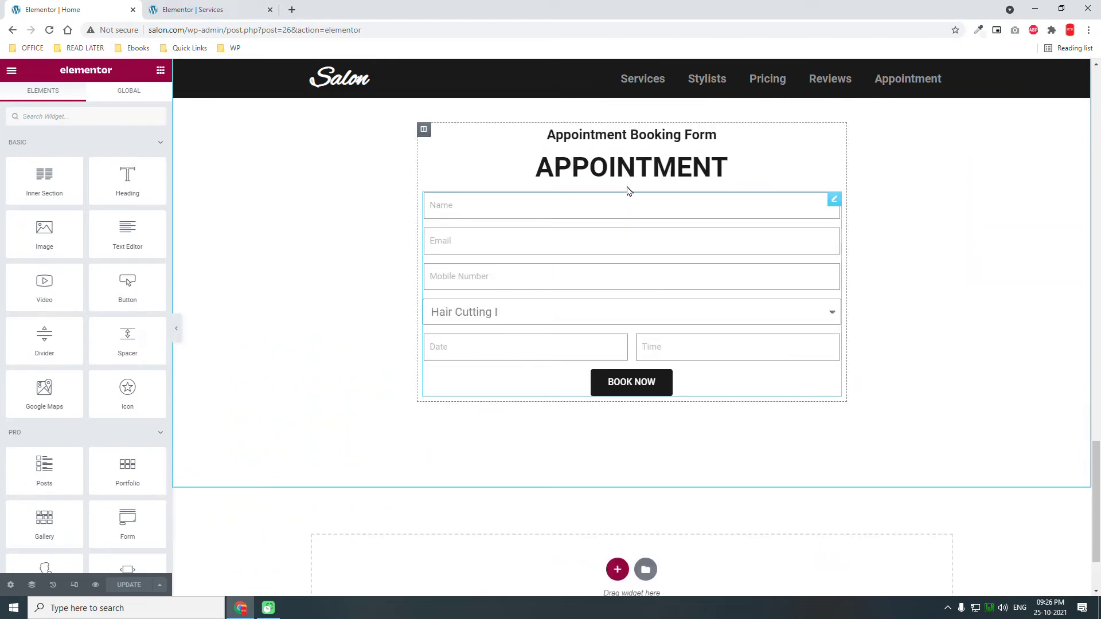
right_click(632, 140)
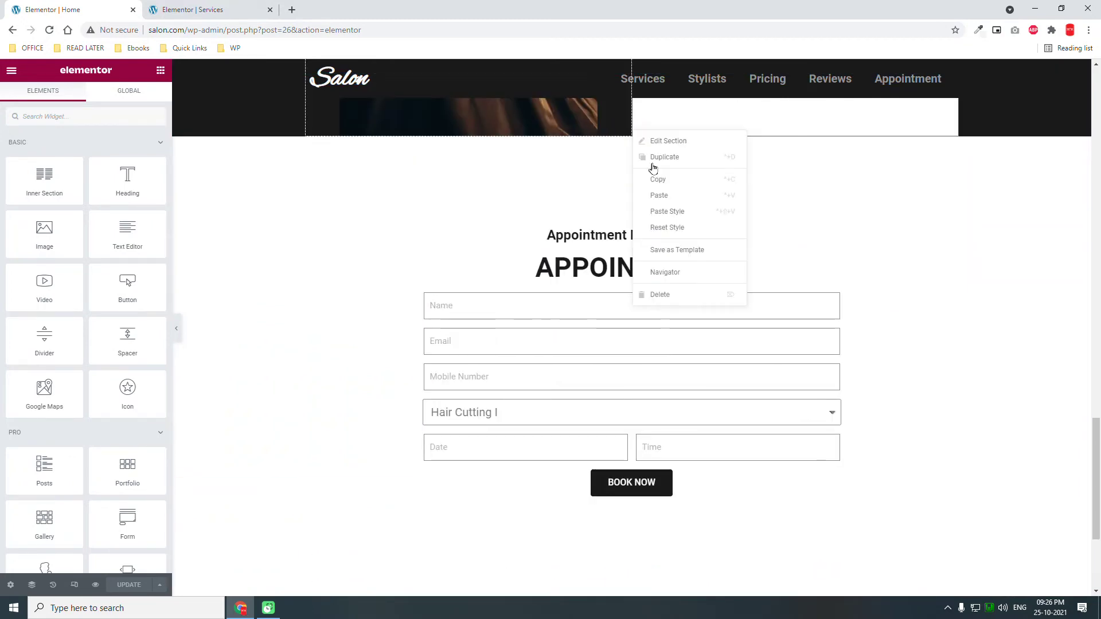
left_click(669, 177)
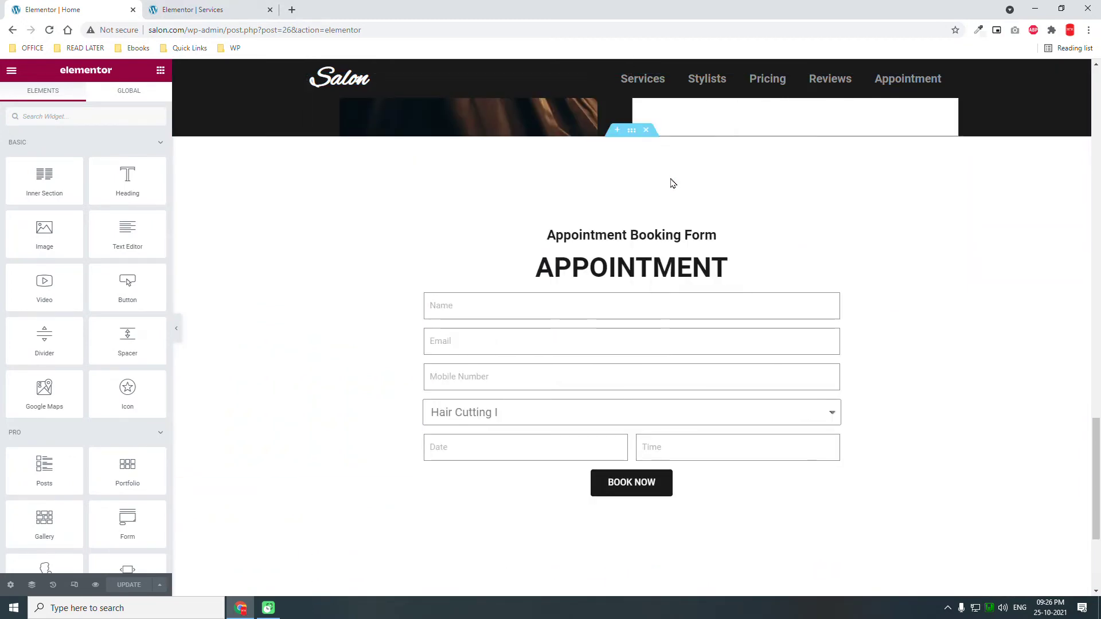
Paste the copied appointment section into the empty area below the three service image boxes on the Services page
left_click(209, 9)
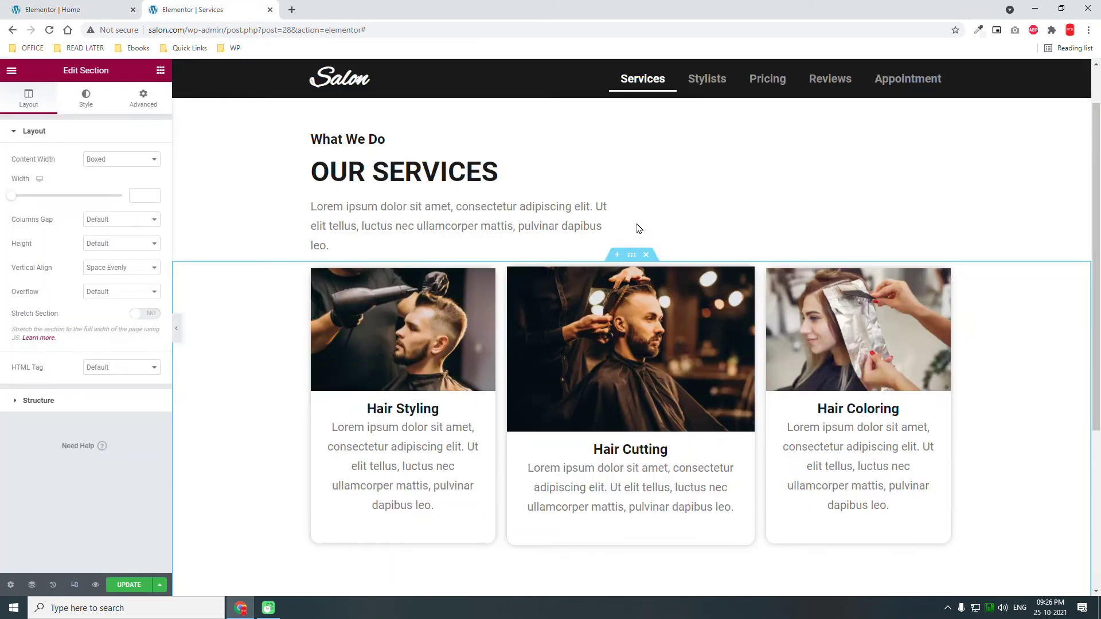
scroll(654, 287, "down", 4)
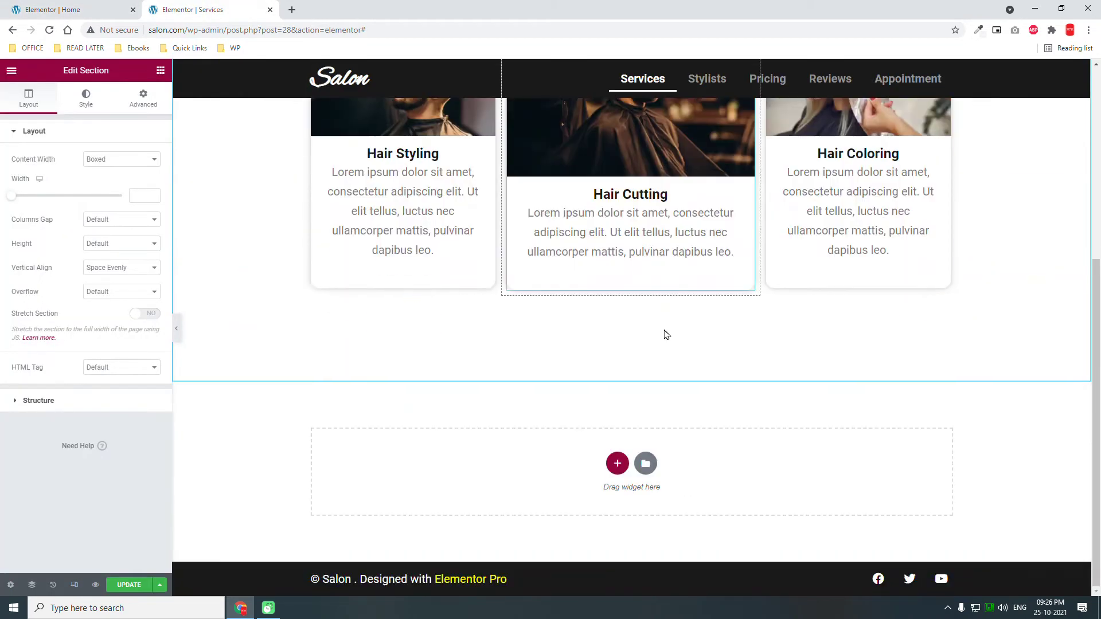
right_click(762, 451)
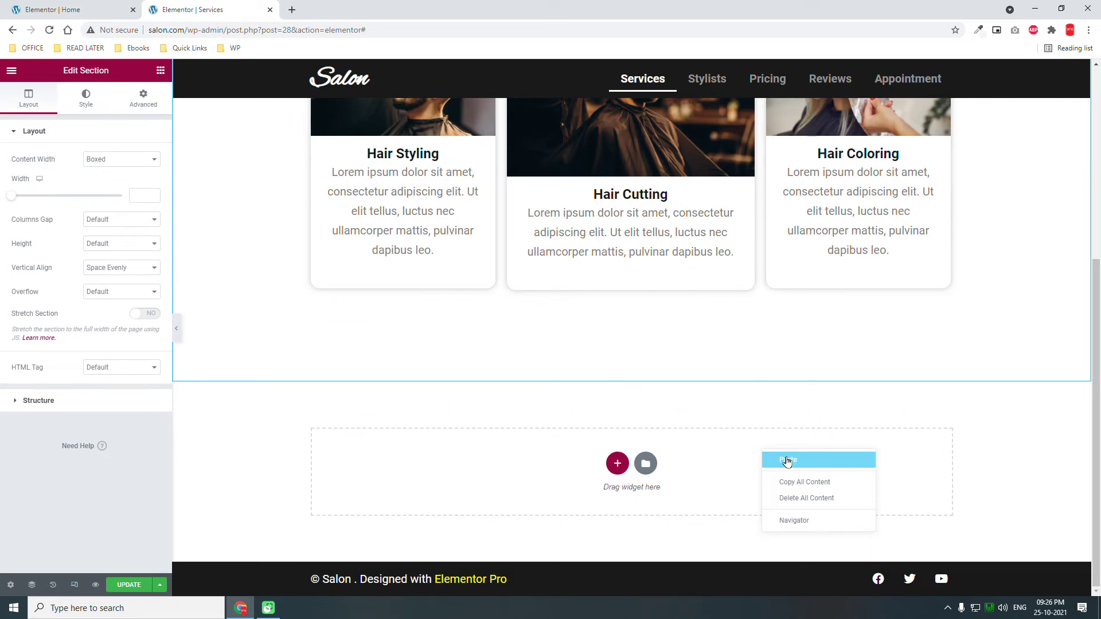
left_click(787, 461)
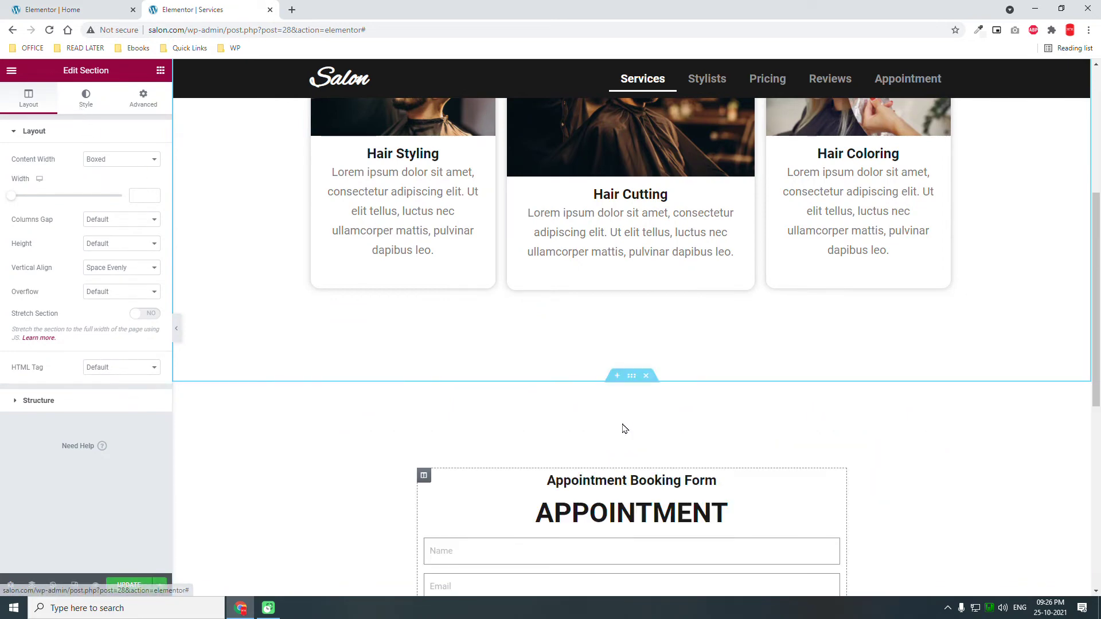
Give the pasted appointment section a classic background in the global Secondary color
left_click(631, 378)
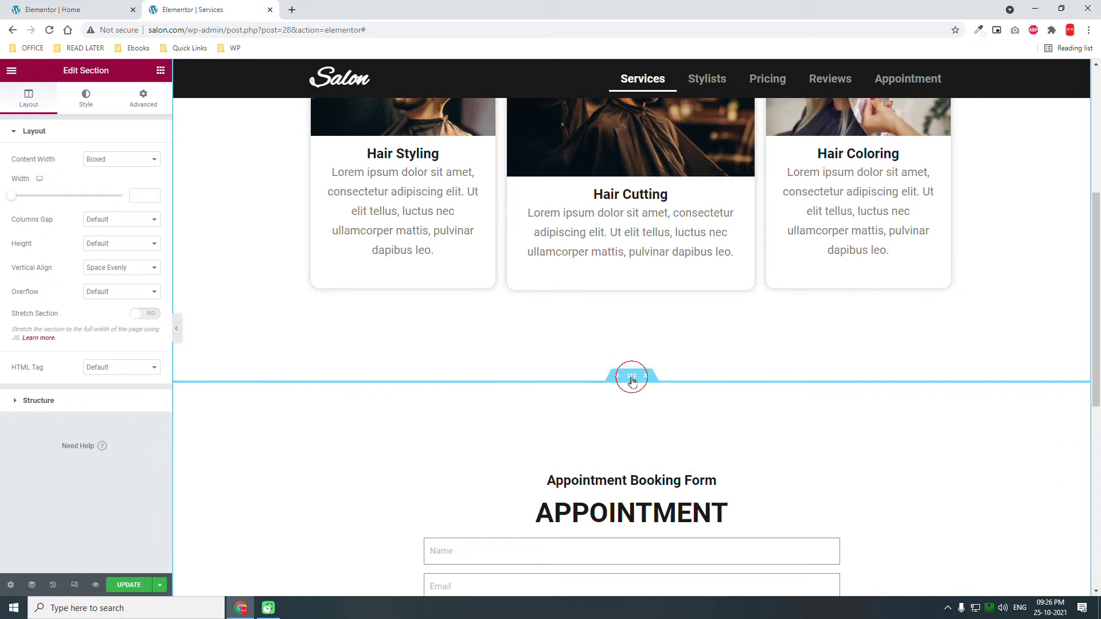
left_click(86, 101)
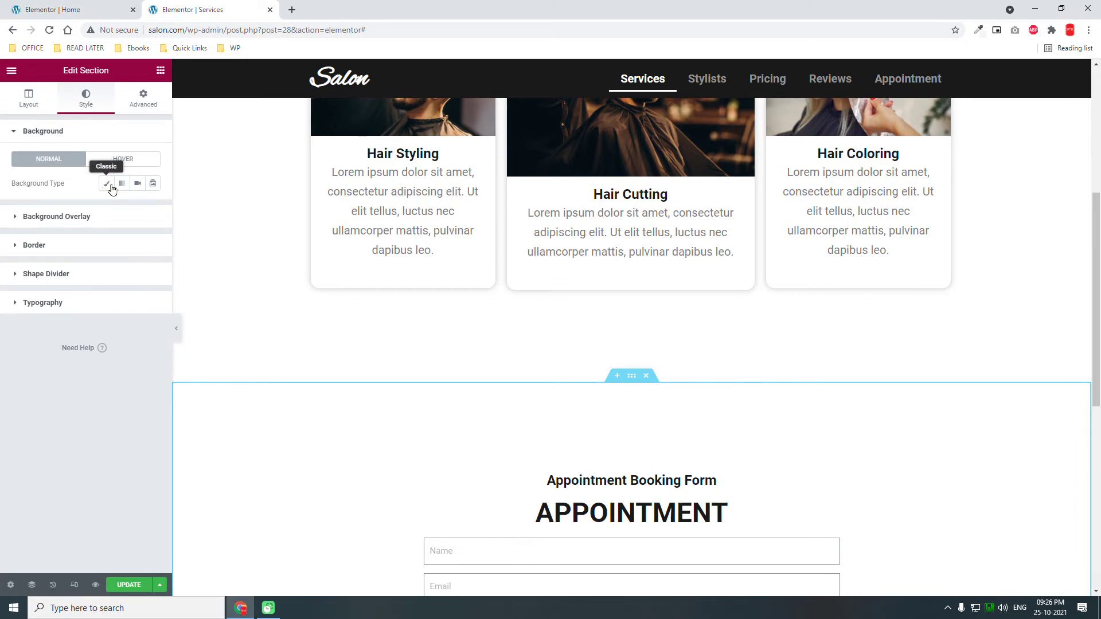
left_click(109, 185)
left_click(138, 207)
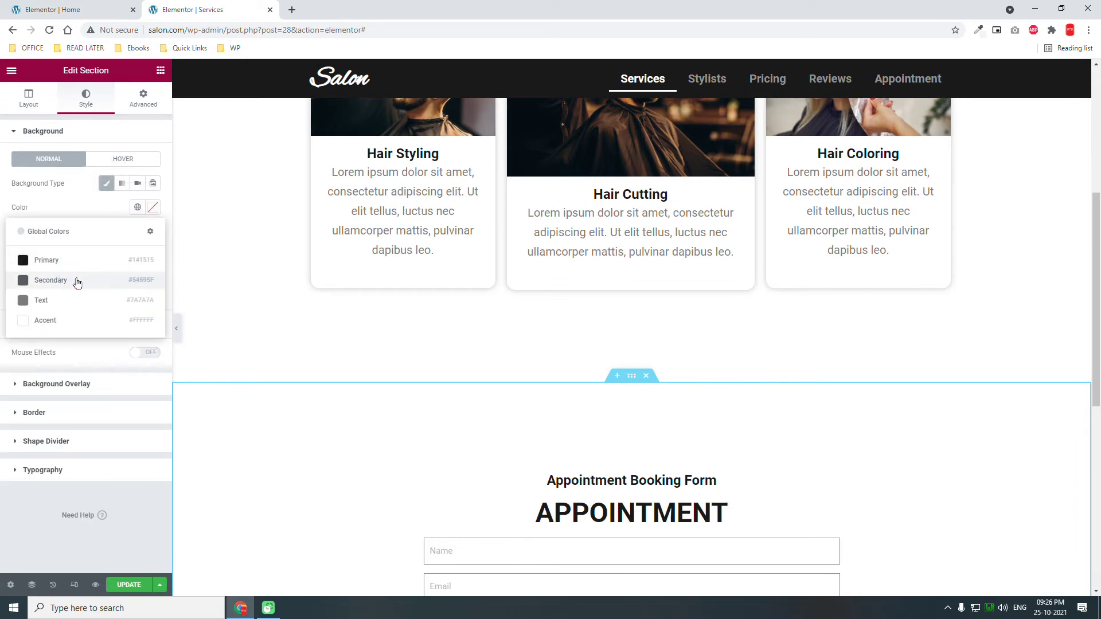
left_click(78, 281)
Set the text color of both the Appointment Booking Form and APPOINTMENT headings to the global Accent color
scroll(552, 389, "down", 4)
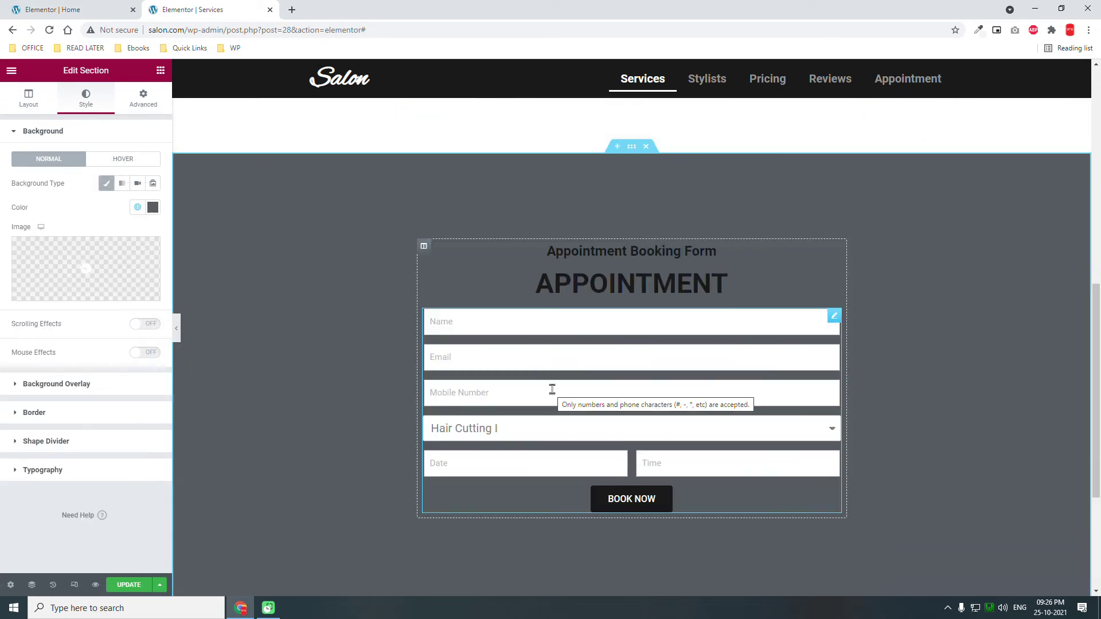
scroll(326, 490, "down", 4)
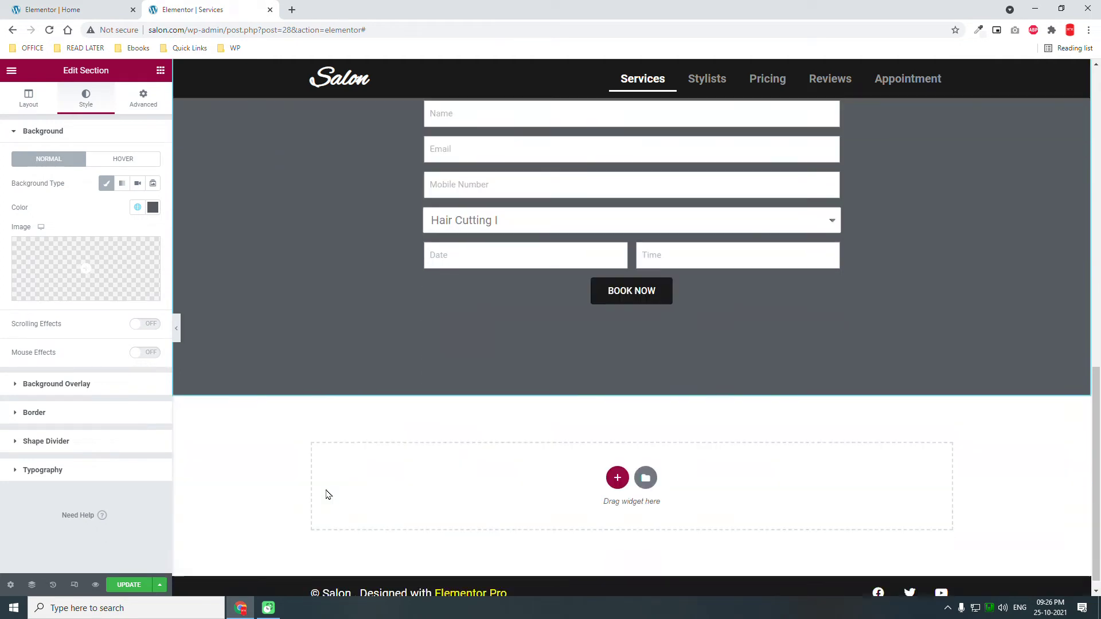
scroll(492, 396, "up", 6)
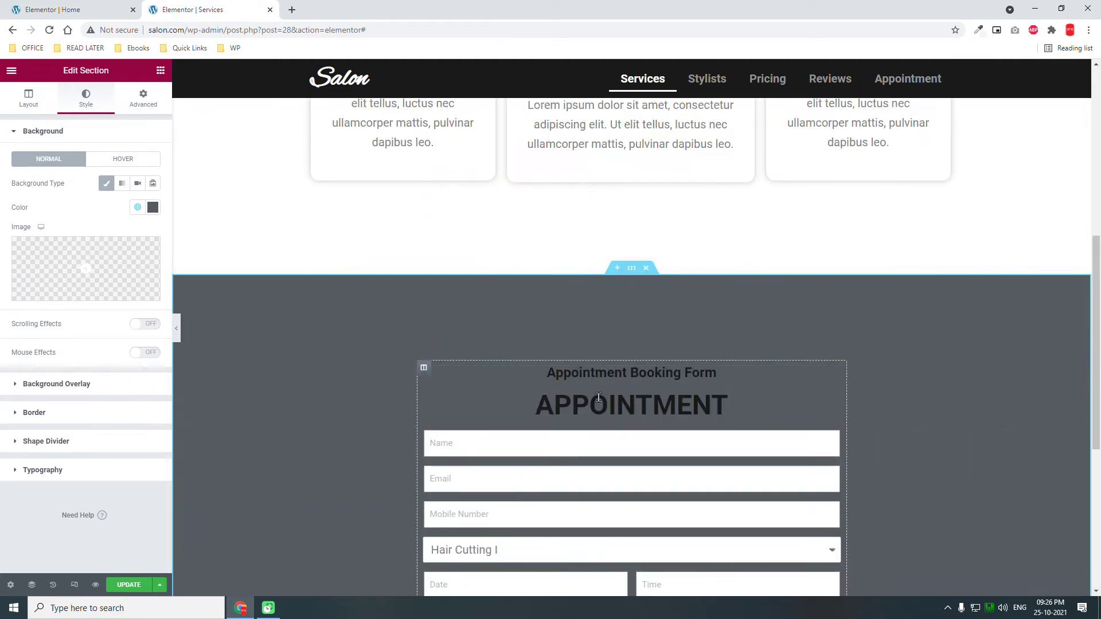
left_click(598, 374)
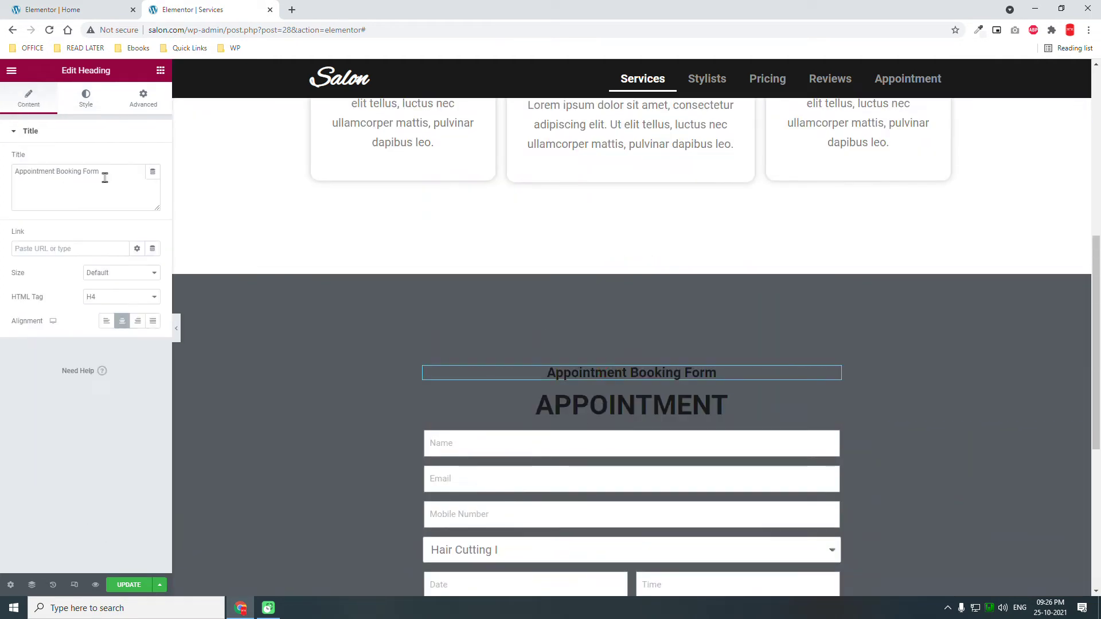
left_click(86, 97)
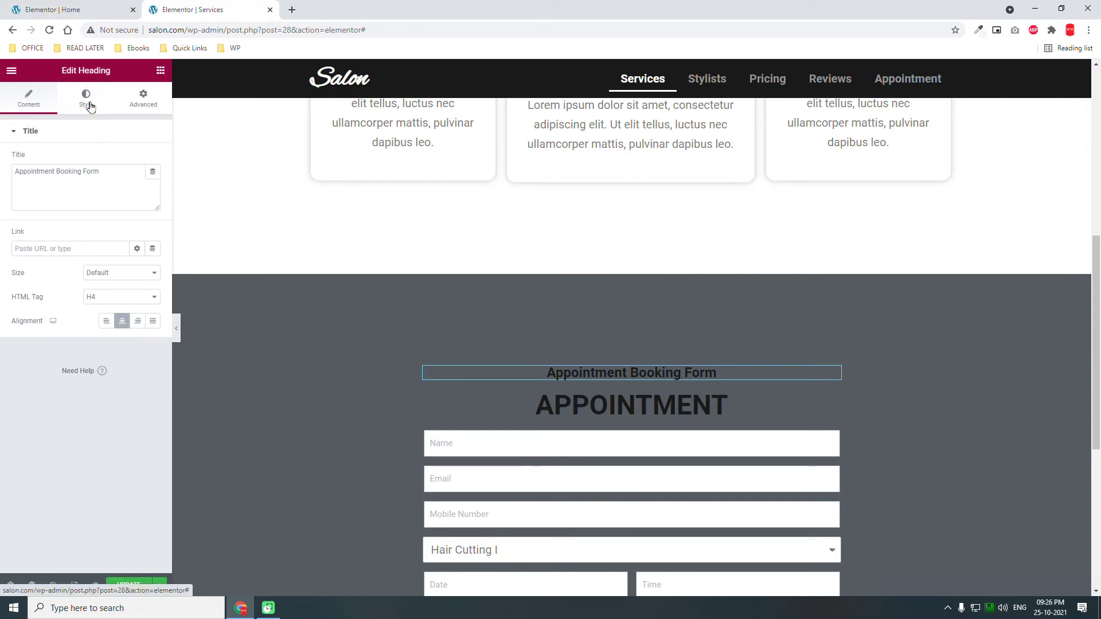
left_click(137, 158)
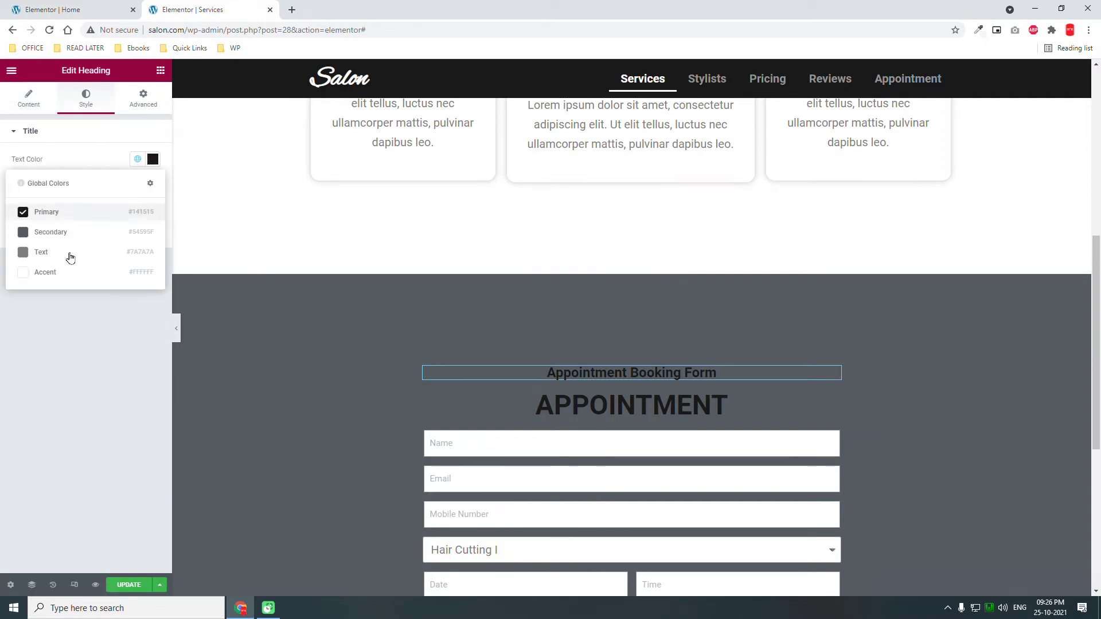
left_click(67, 273)
left_click(630, 405)
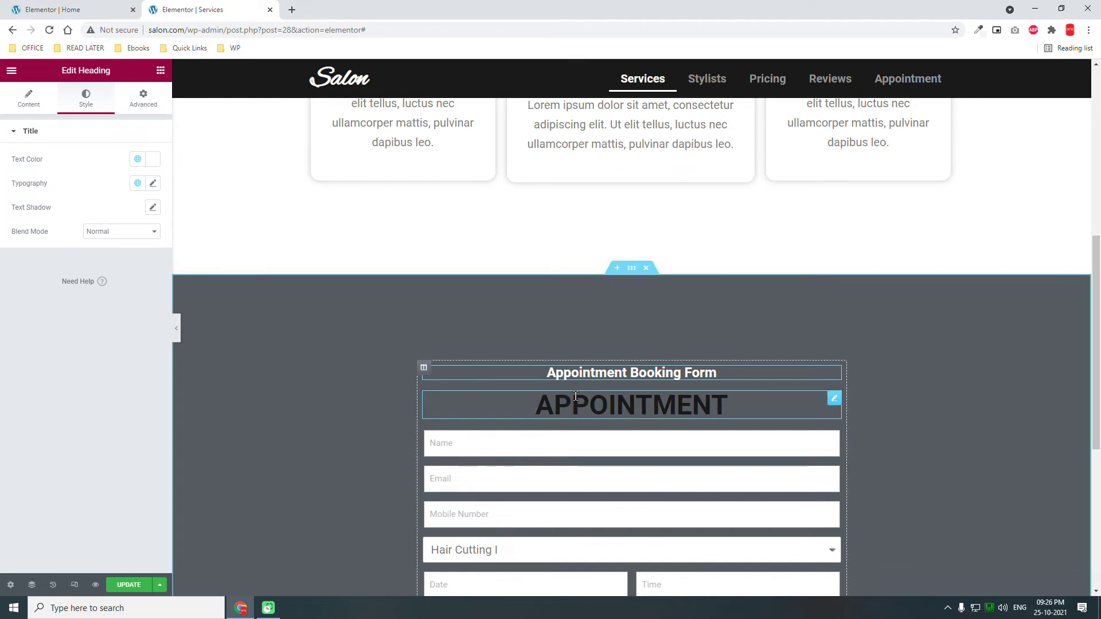
left_click(84, 98)
left_click(137, 159)
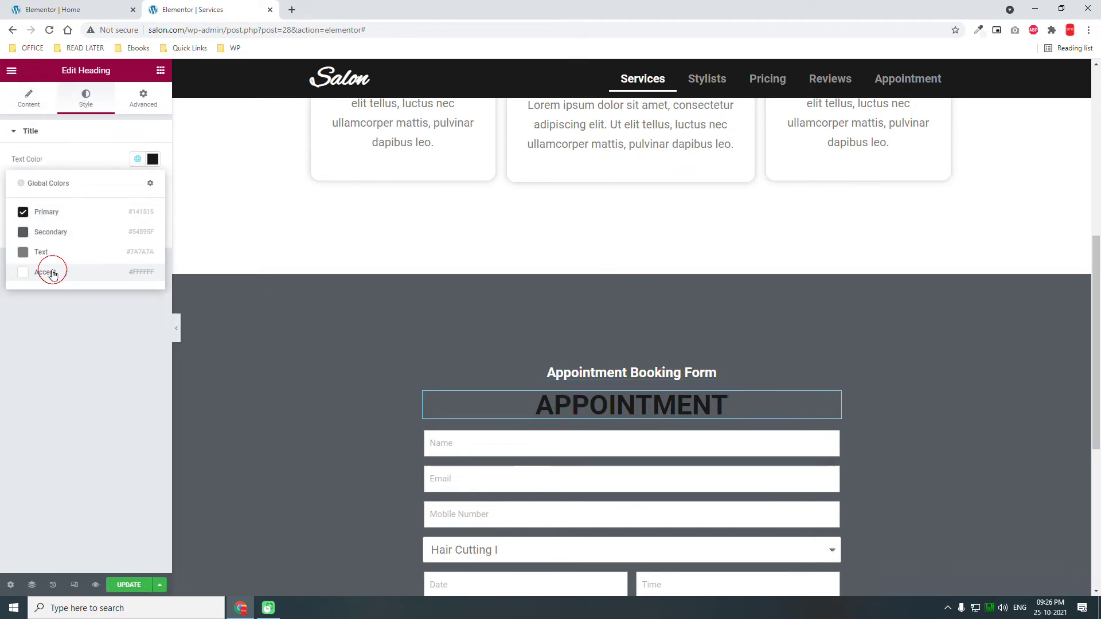
left_click(52, 273)
Set the background color of the booking form's submit button to the global Accent color for the normal state
scroll(632, 353, "down", 3)
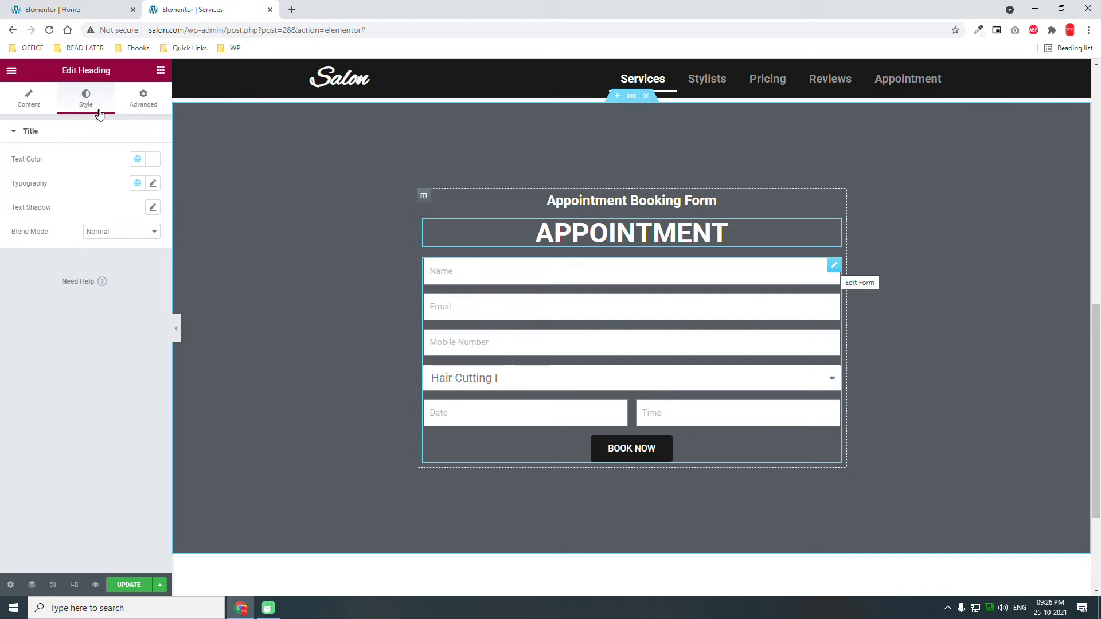
left_click(832, 270)
left_click(833, 272)
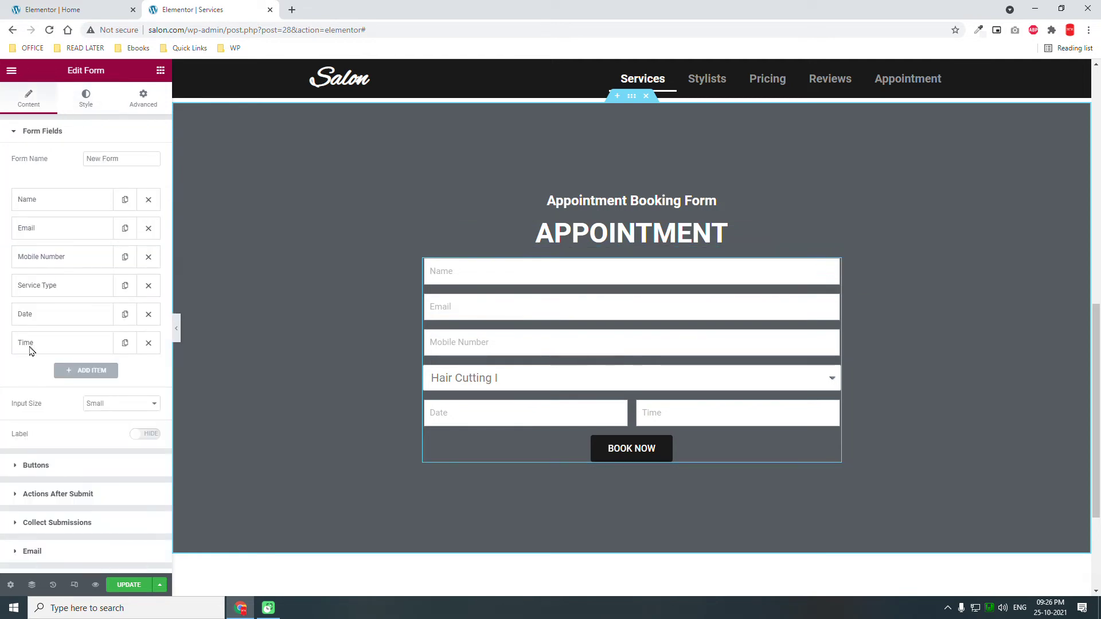
left_click(87, 99)
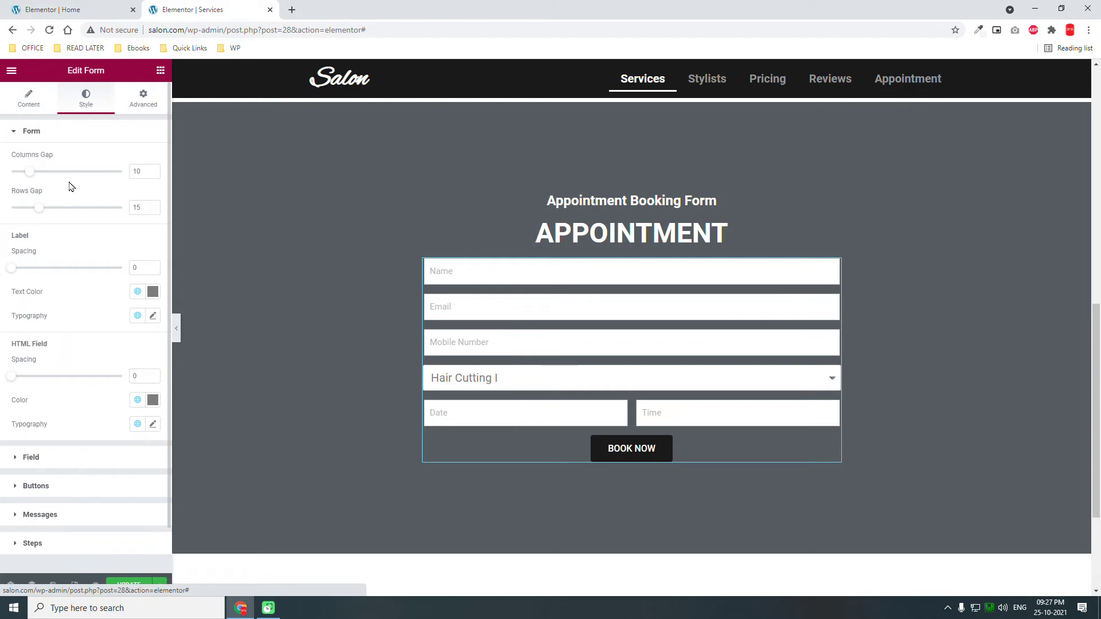
left_click(55, 489)
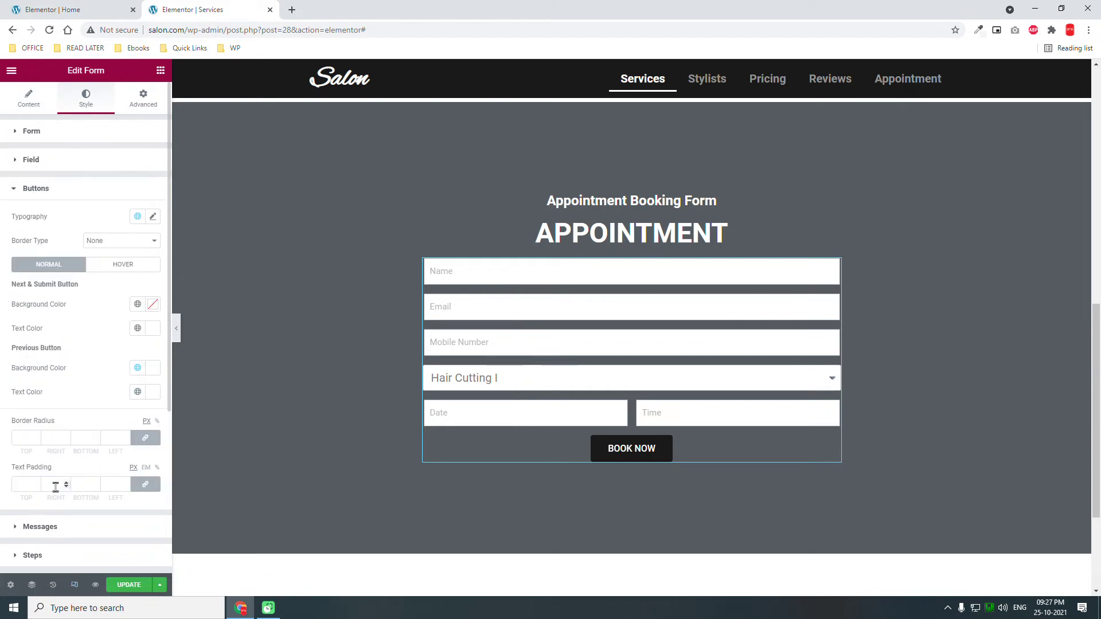
left_click(138, 304)
left_click(81, 417)
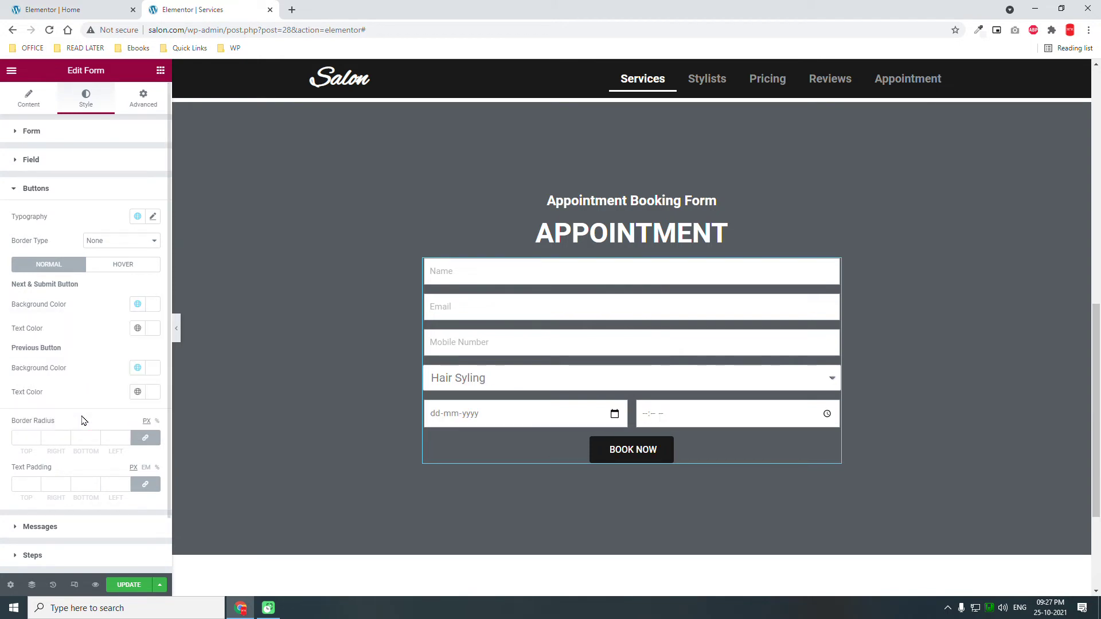
Try the global Secondary color for the submit button's text and settle on the global Primary color
left_click(138, 328)
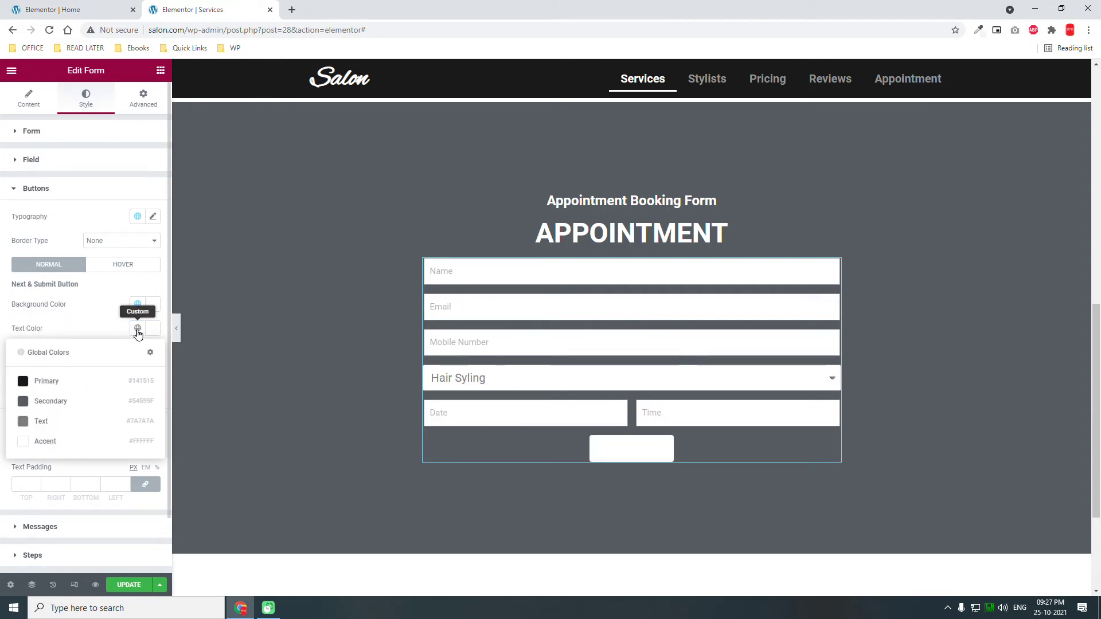
left_click(58, 400)
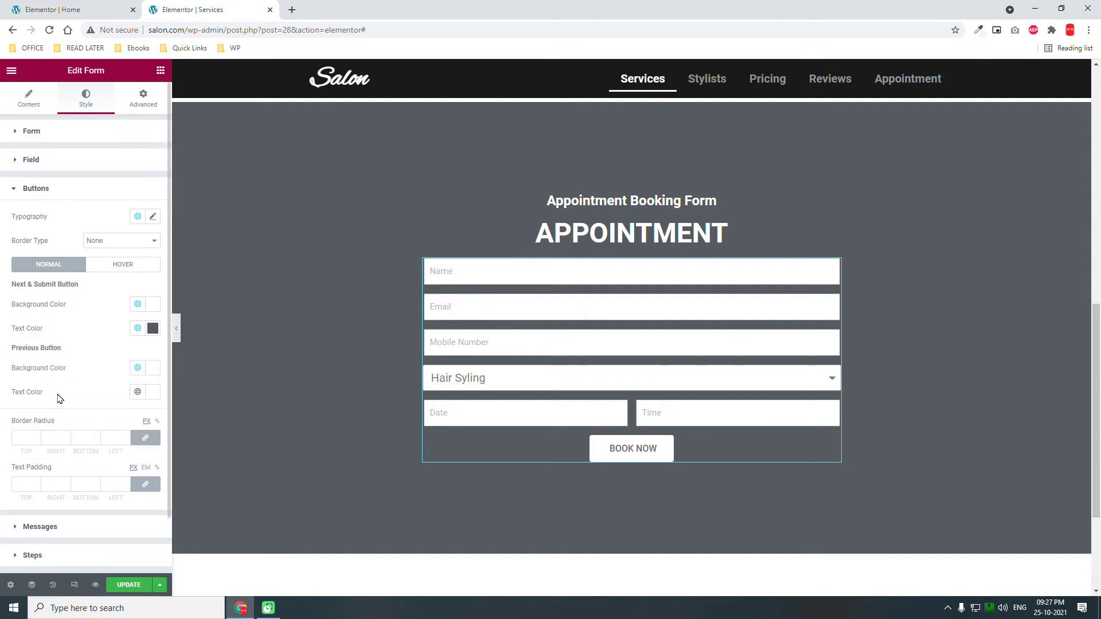
left_click(137, 328)
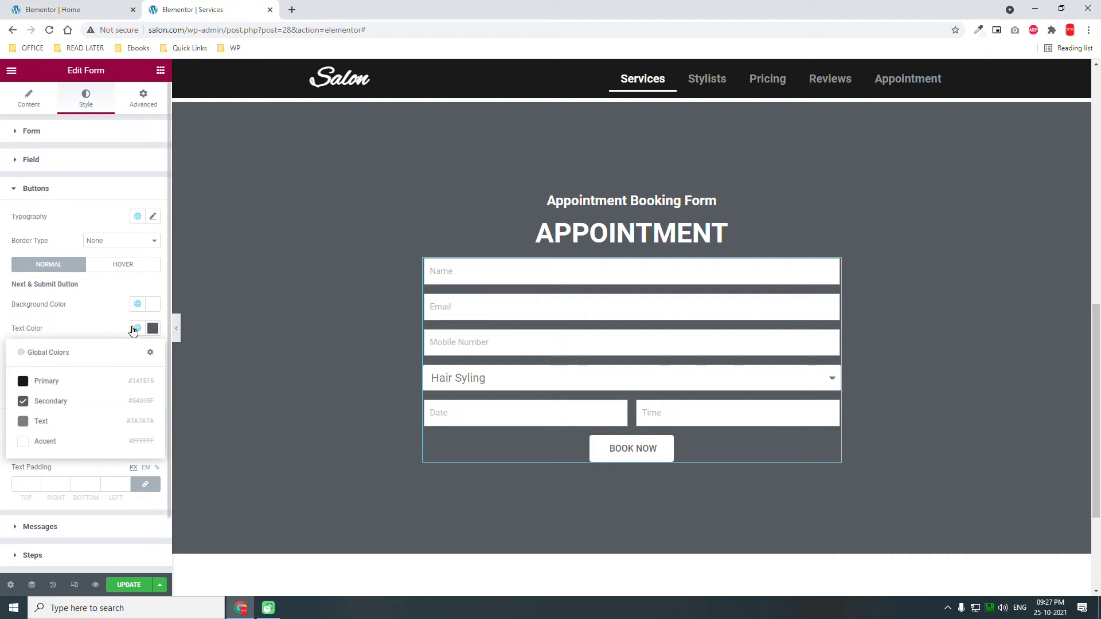
left_click(44, 383)
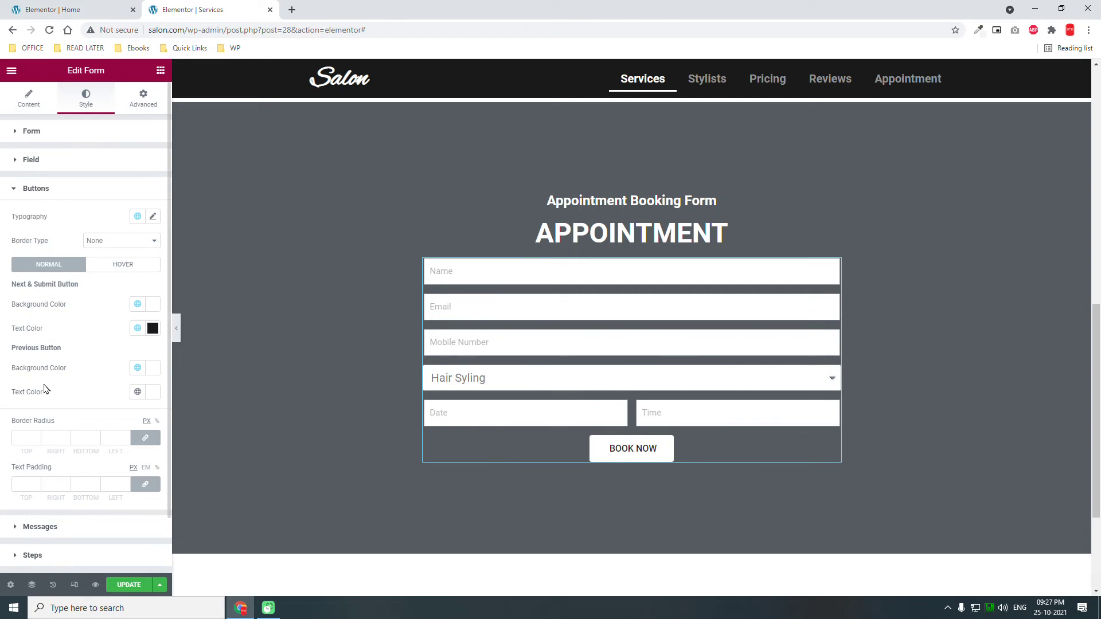
Save the Services page changes and review the whole page with the editing panel hidden
left_click(129, 586)
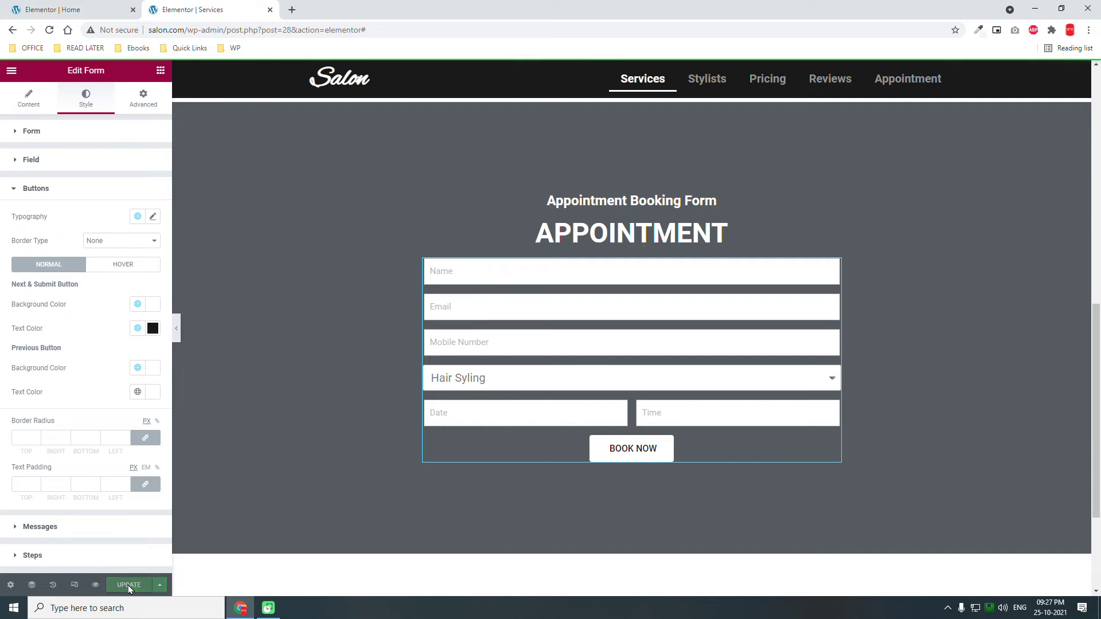
left_click(177, 327)
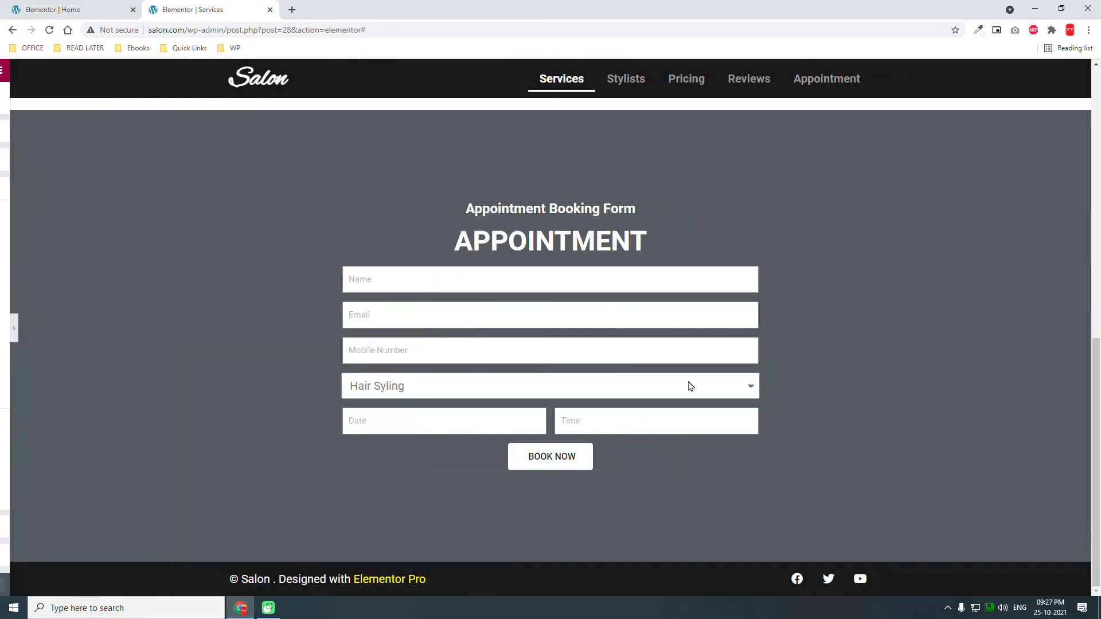
scroll(1002, 380, "up", 15)
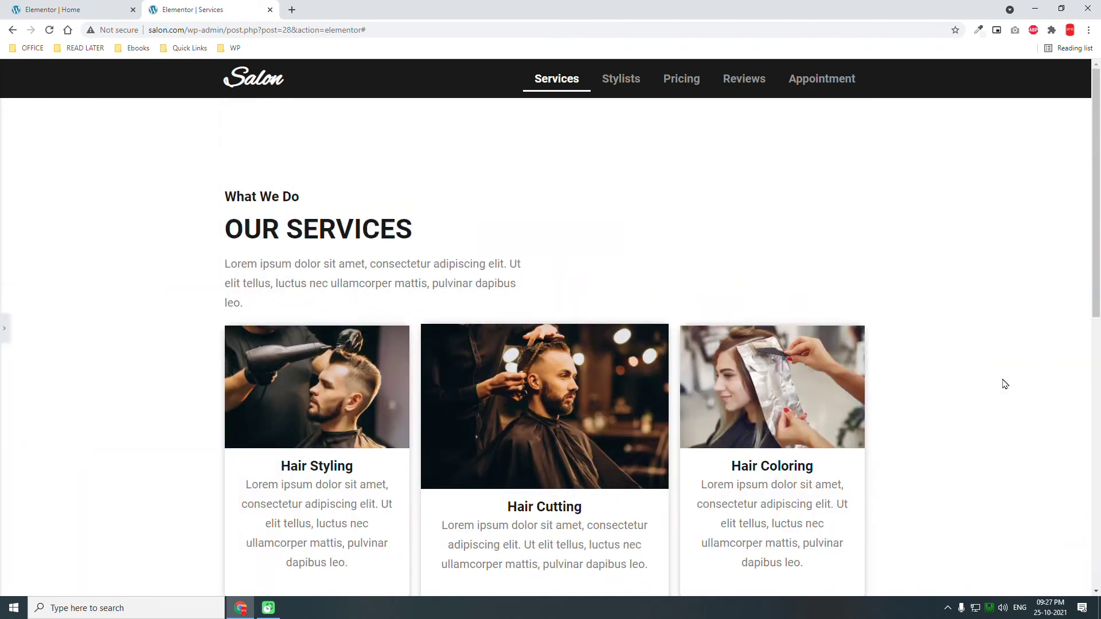
scroll(646, 308, "down", 3)
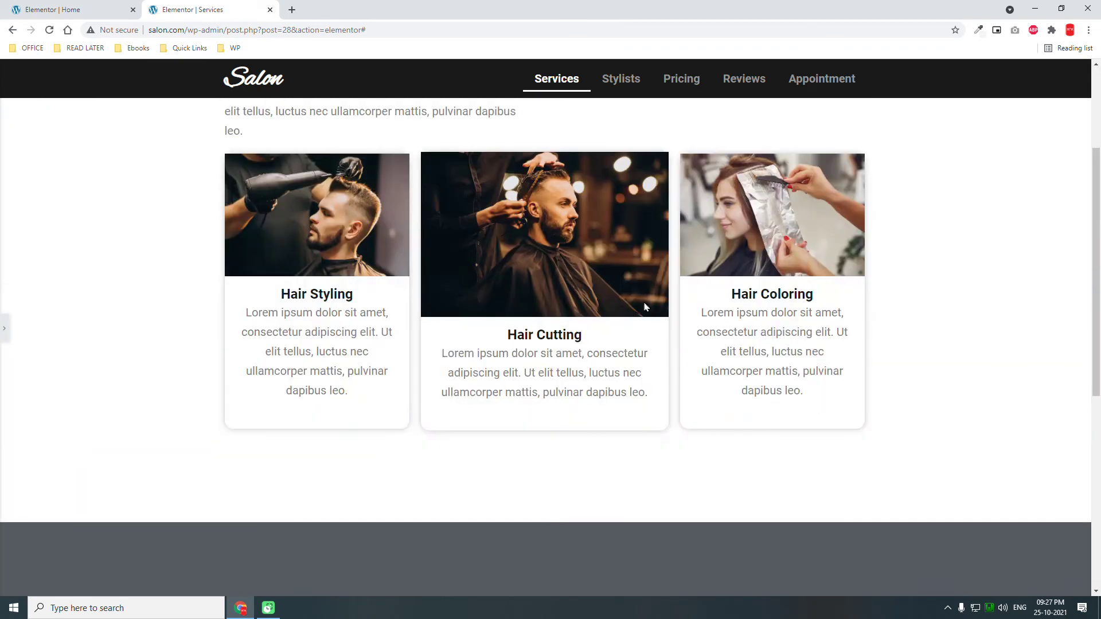
scroll(706, 314, "down", 6)
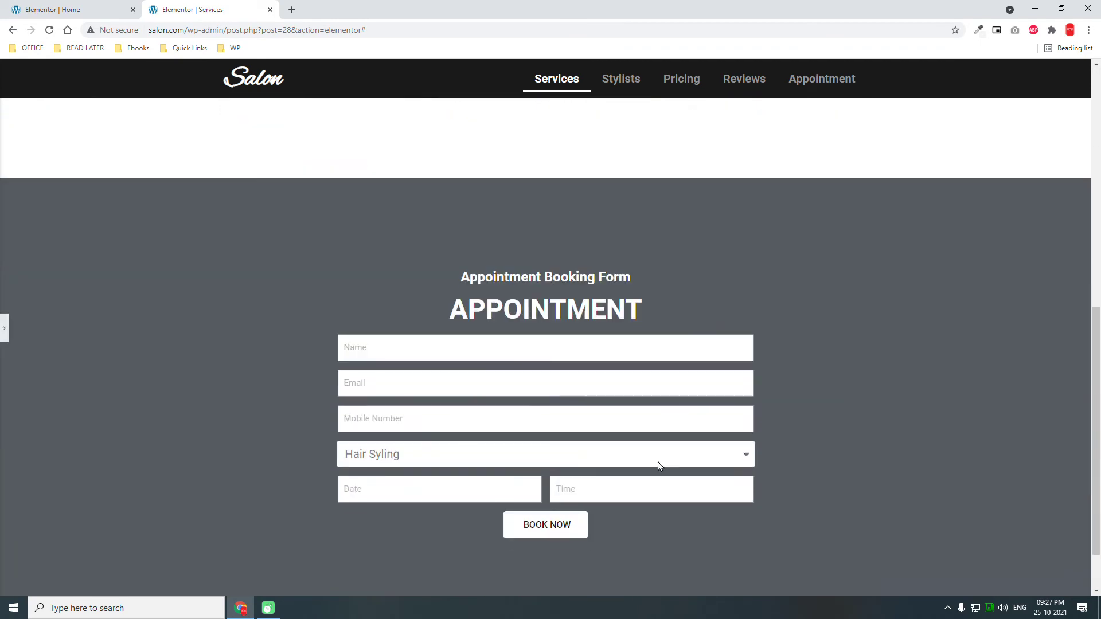
Check the desktop page from the footer back up to the services section and restore the editing panel
scroll(658, 477, "down", 1)
scroll(658, 477, "up", 2)
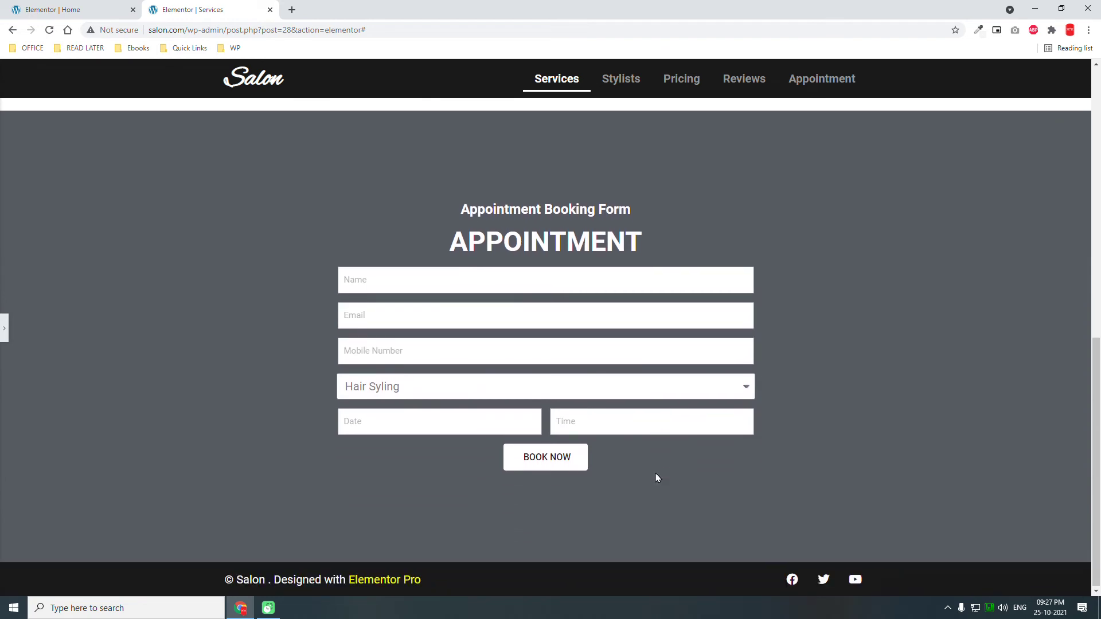
scroll(656, 478, "up", 8)
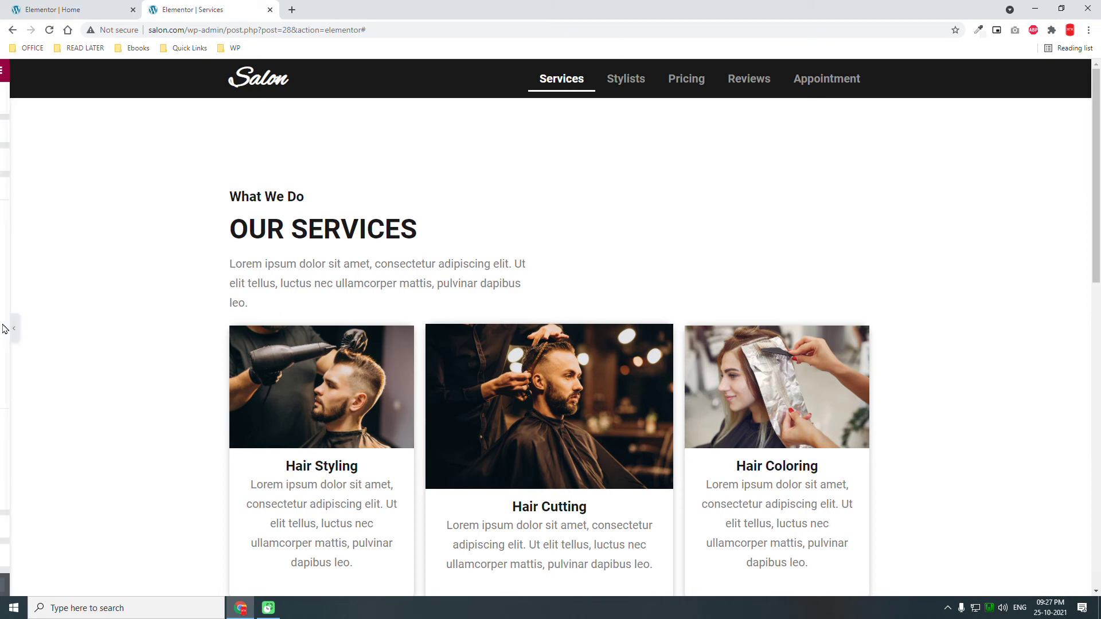
left_click(3, 328)
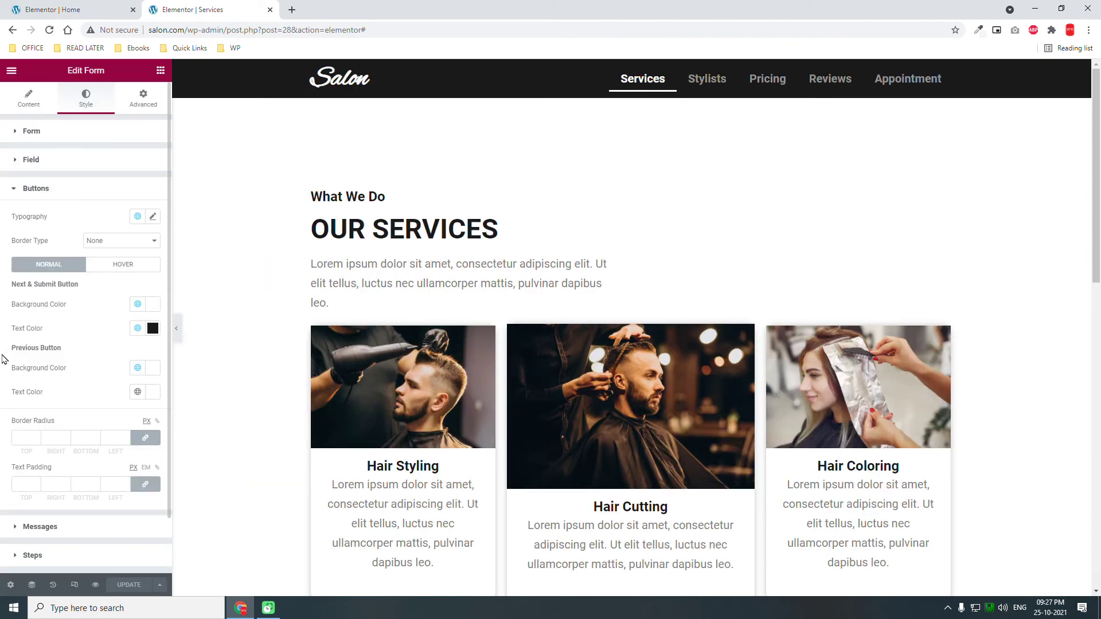
Switch to the mobile responsive preview and examine the service boxes, booking form and footer down the whole page
left_click(76, 594)
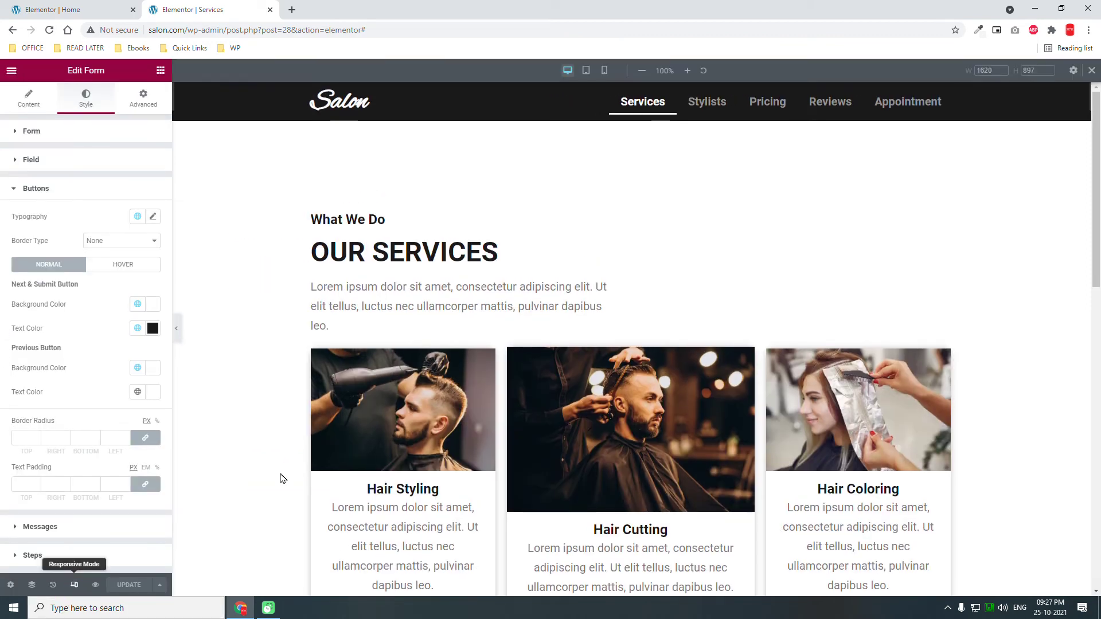
left_click(605, 71)
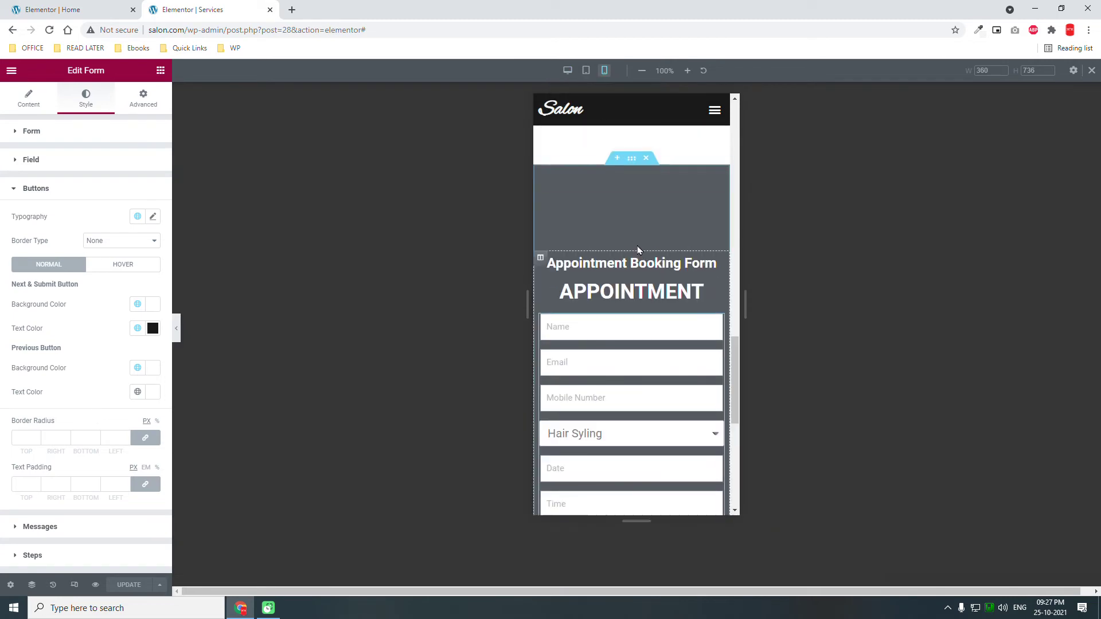
scroll(638, 245, "up", 5)
scroll(639, 250, "up", 8)
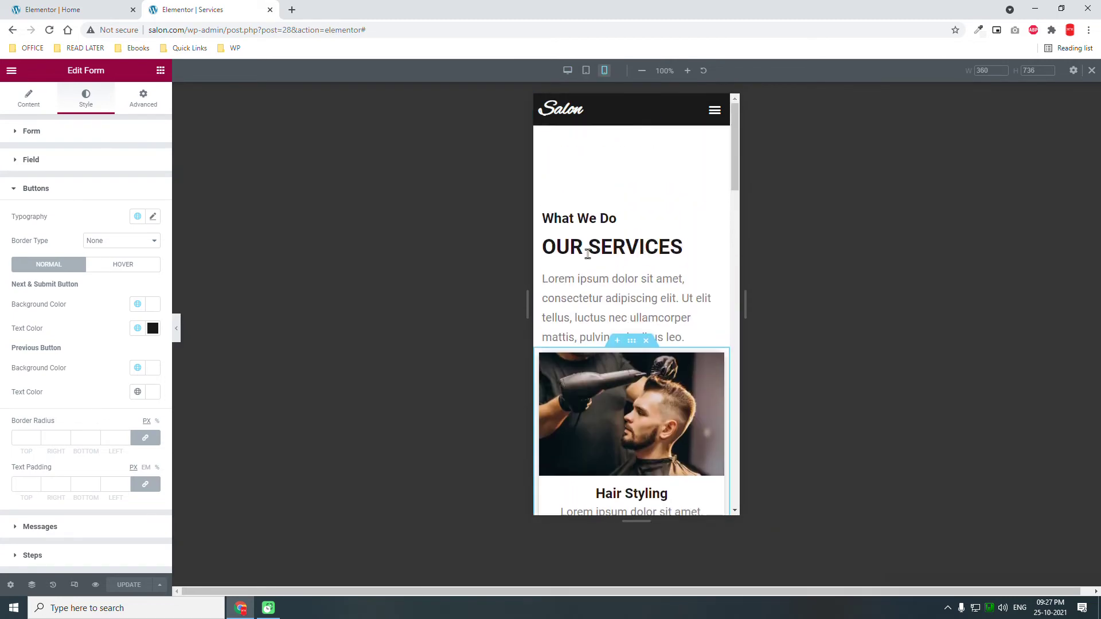
scroll(623, 390, "down", 4)
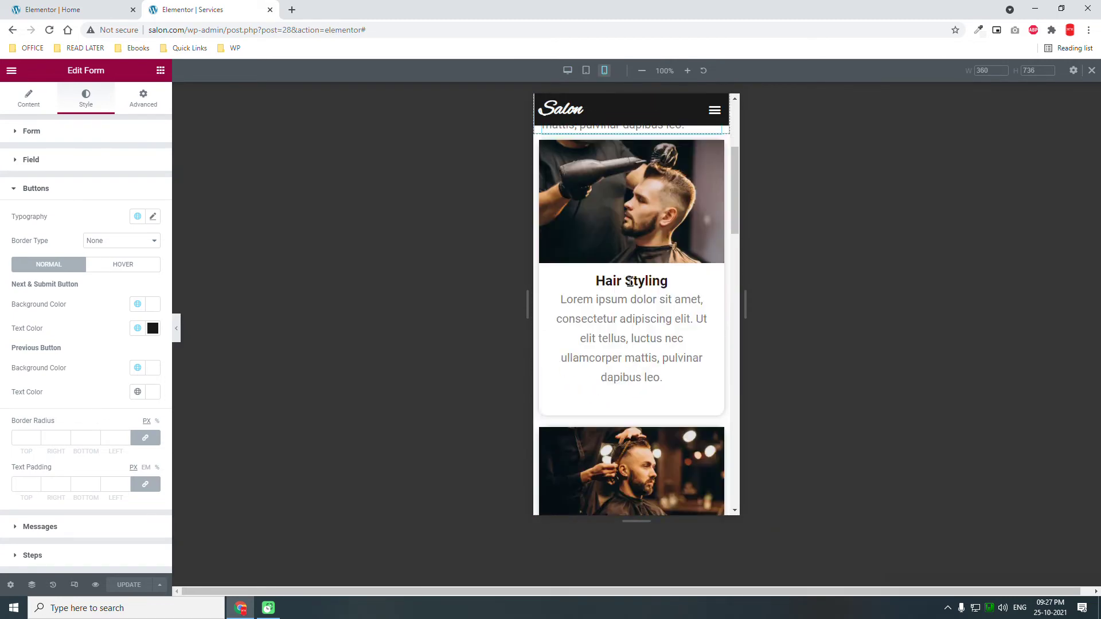
scroll(672, 470, "down", 5)
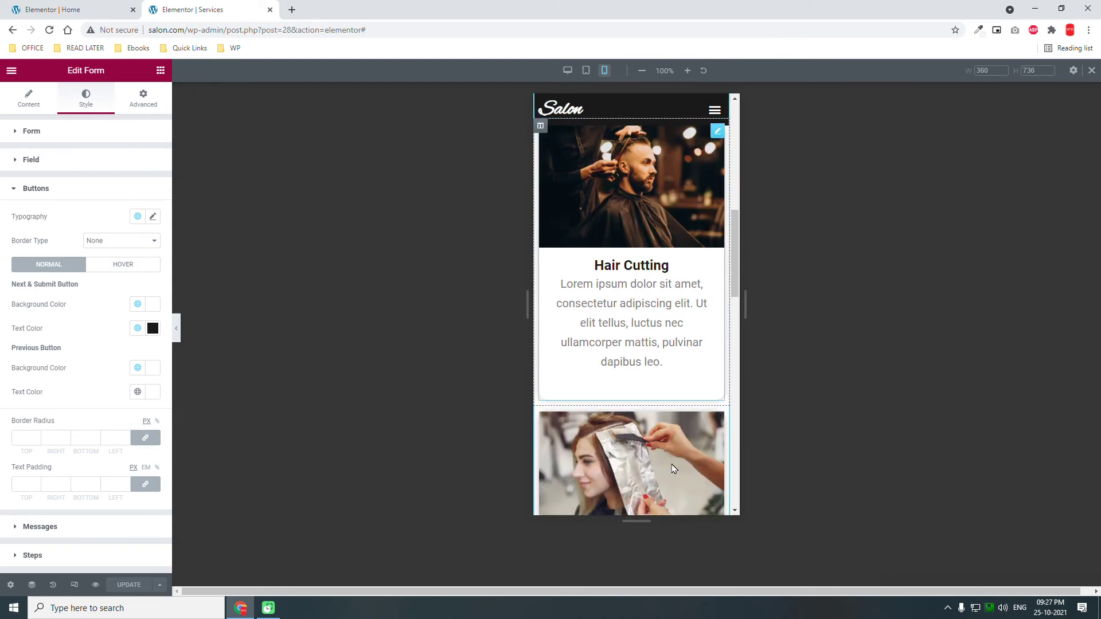
scroll(656, 386, "down", 5)
scroll(670, 360, "down", 5)
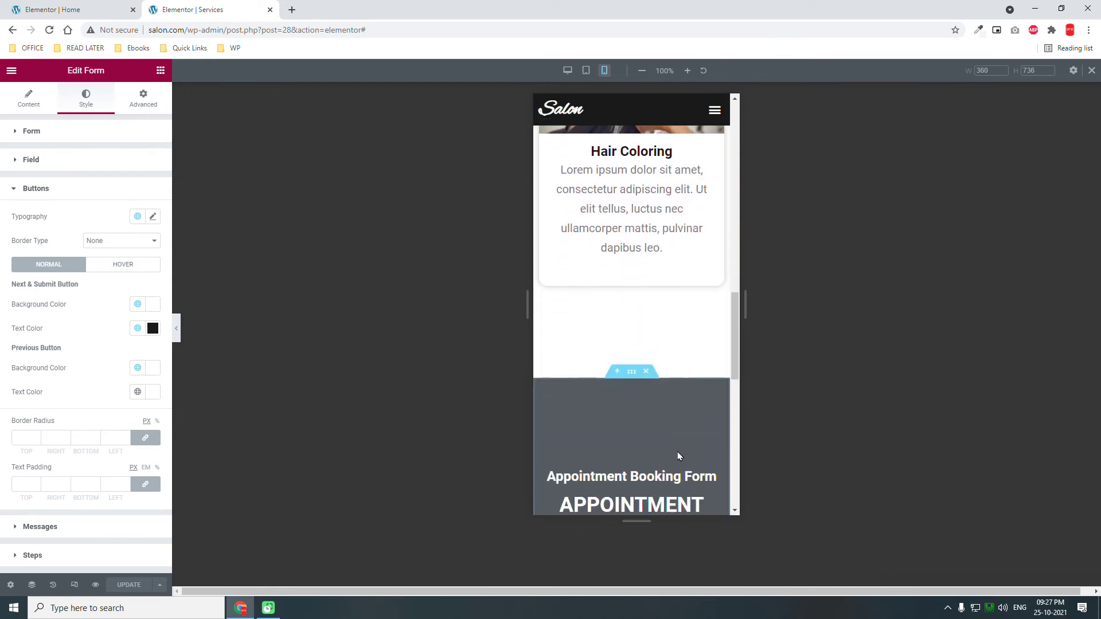
scroll(663, 347, "down", 3)
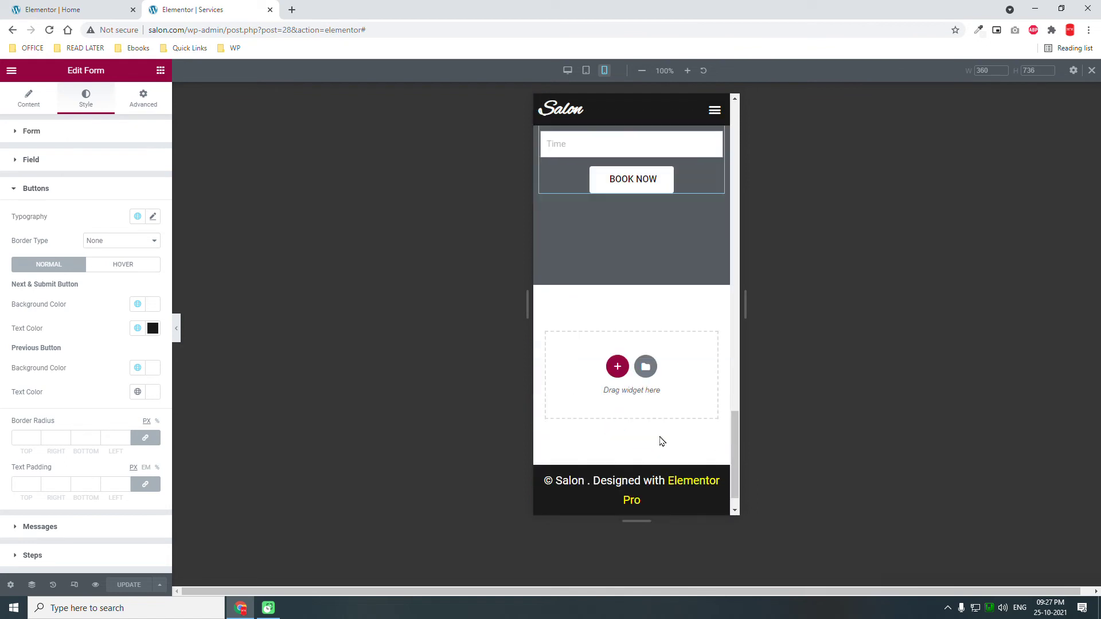
scroll(660, 430, "up", 8)
scroll(657, 426, "up", 10)
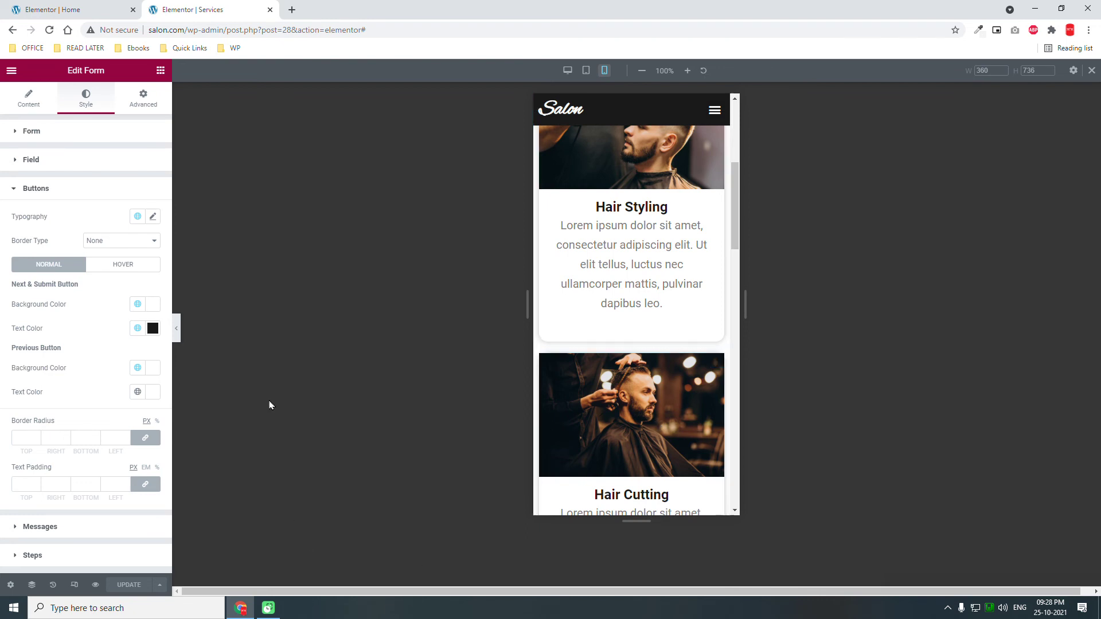
In the tablet preview, set the column width of both the Hair Styling and Hair Cutting boxes to 50%
left_click(585, 73)
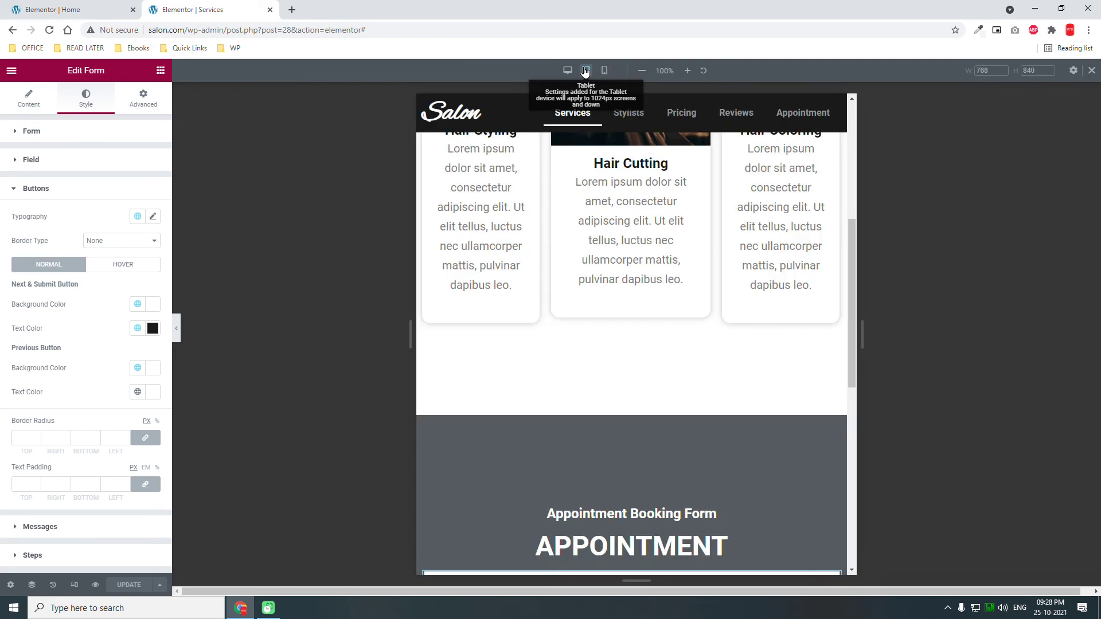
scroll(634, 297, "up", 4)
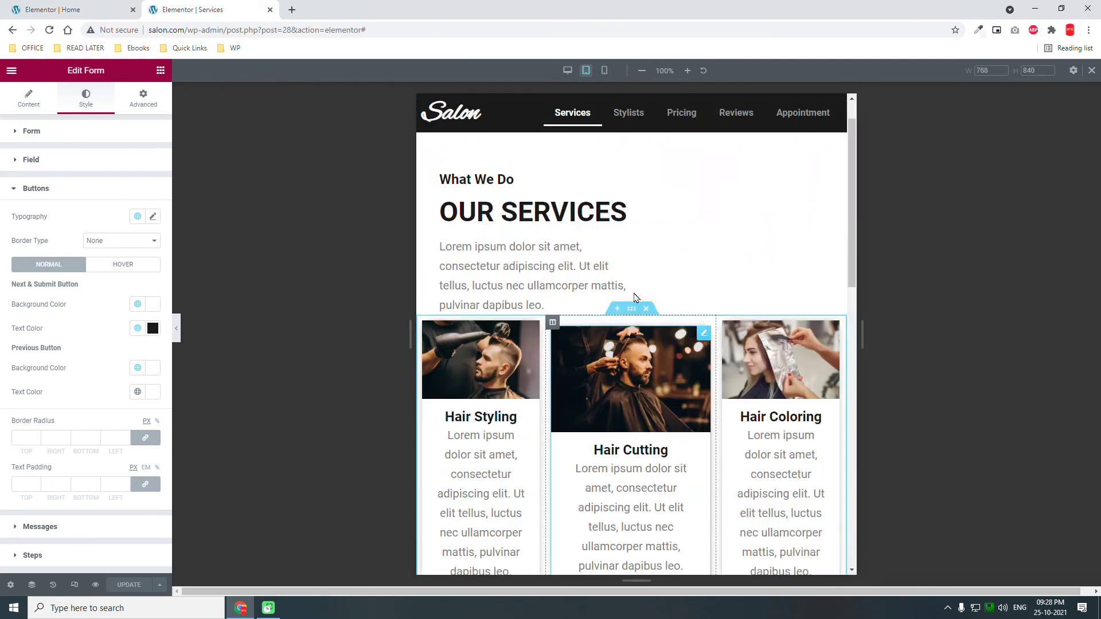
scroll(634, 297, "down", 1)
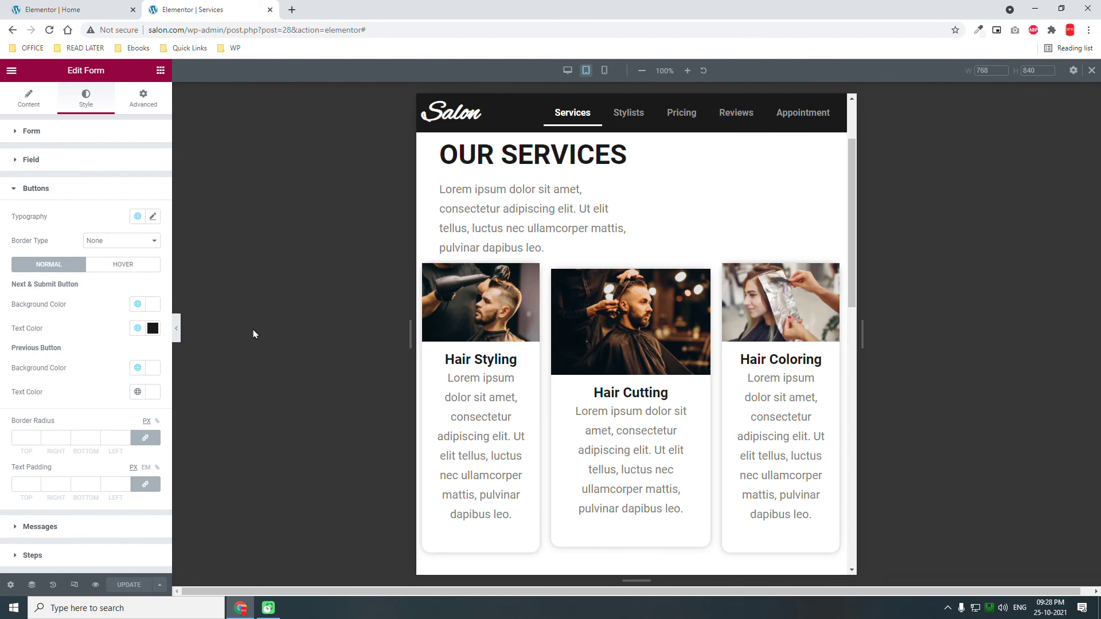
scroll(646, 369, "up", 1)
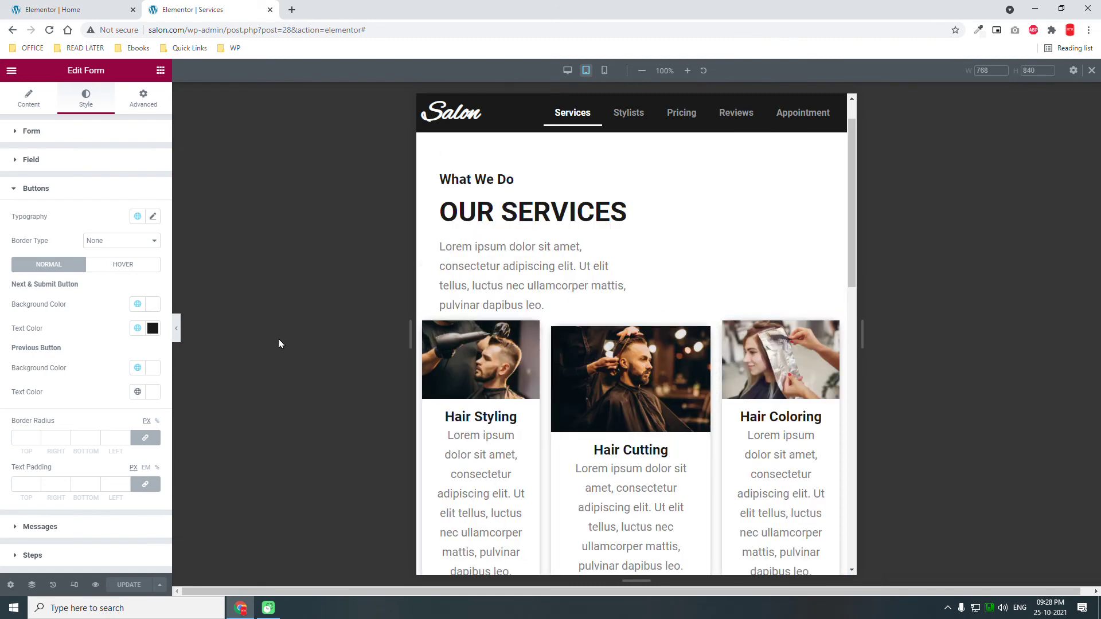
scroll(549, 347, "down", 2)
scroll(549, 347, "up", 1)
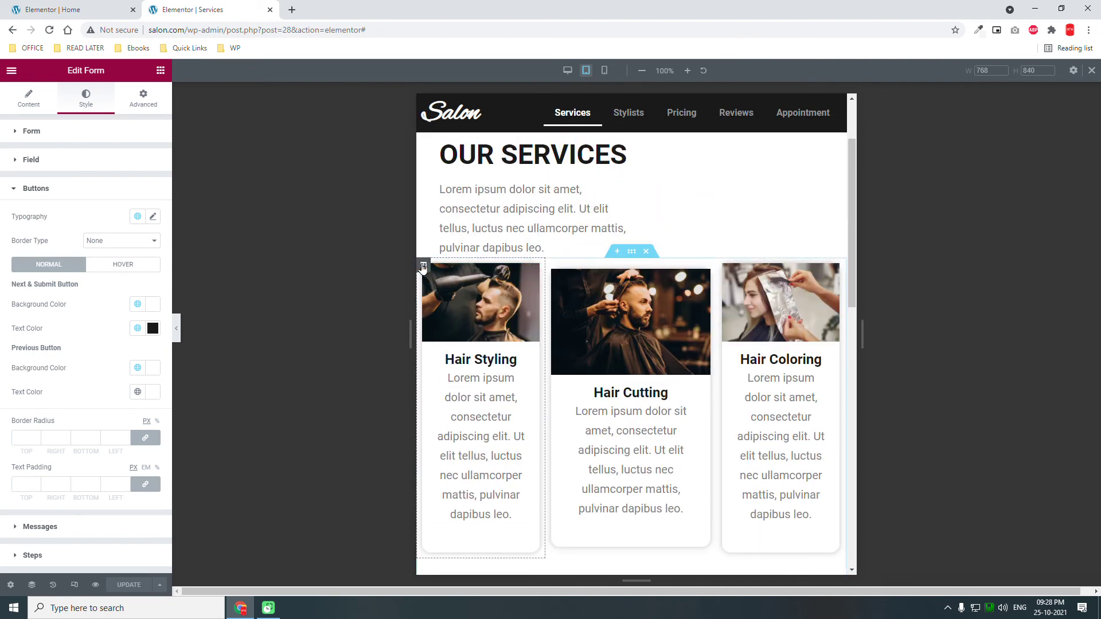
left_click(423, 265)
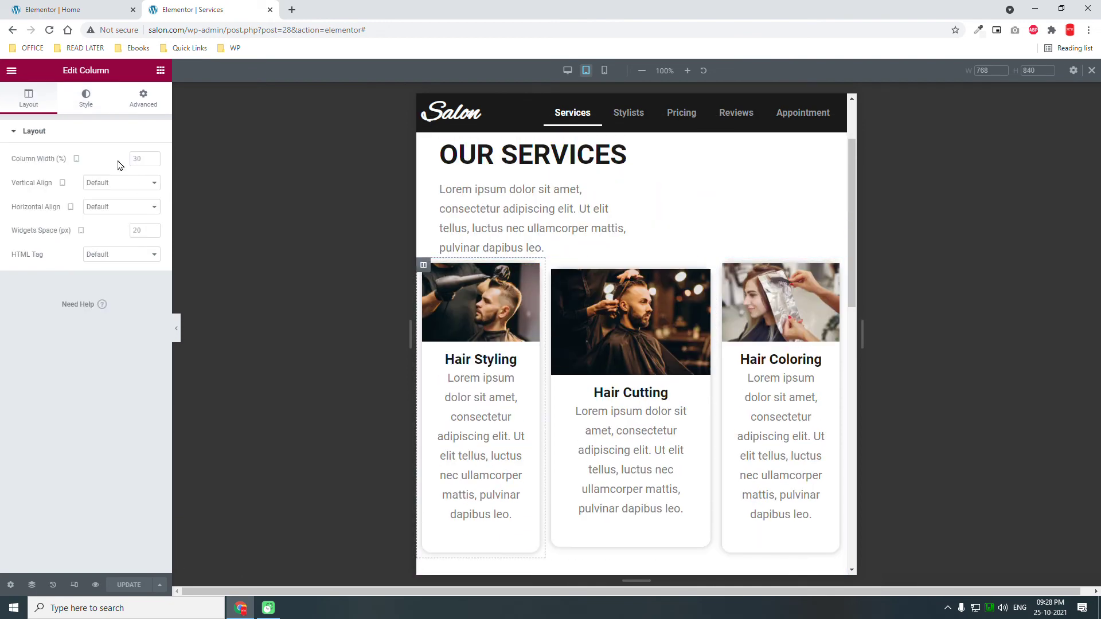
left_click(146, 156)
type("50")
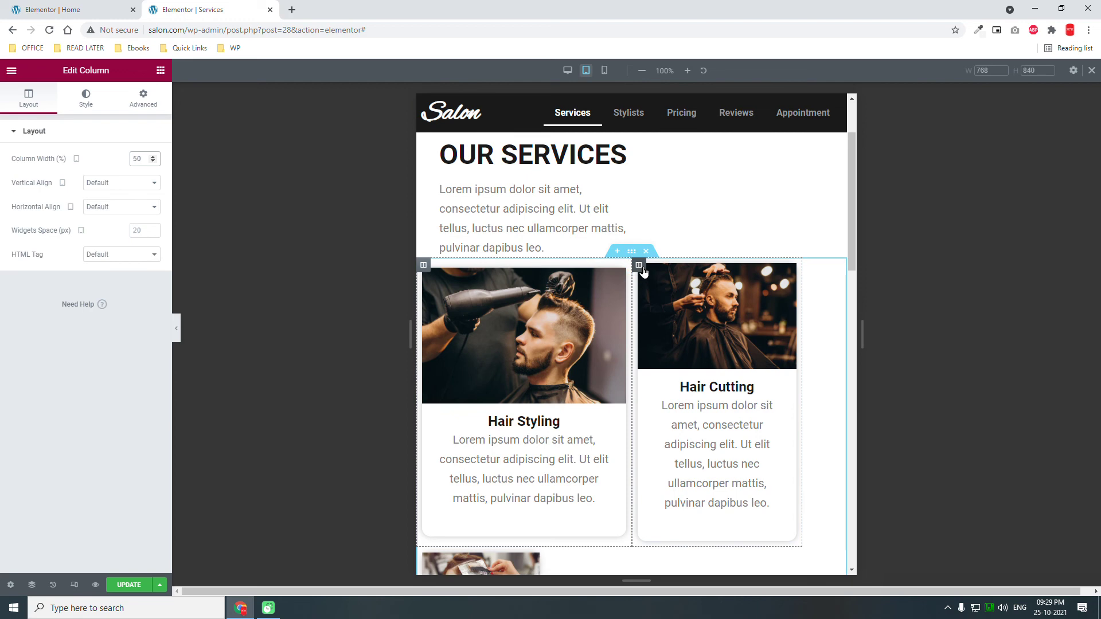
left_click(639, 265)
left_click(137, 158)
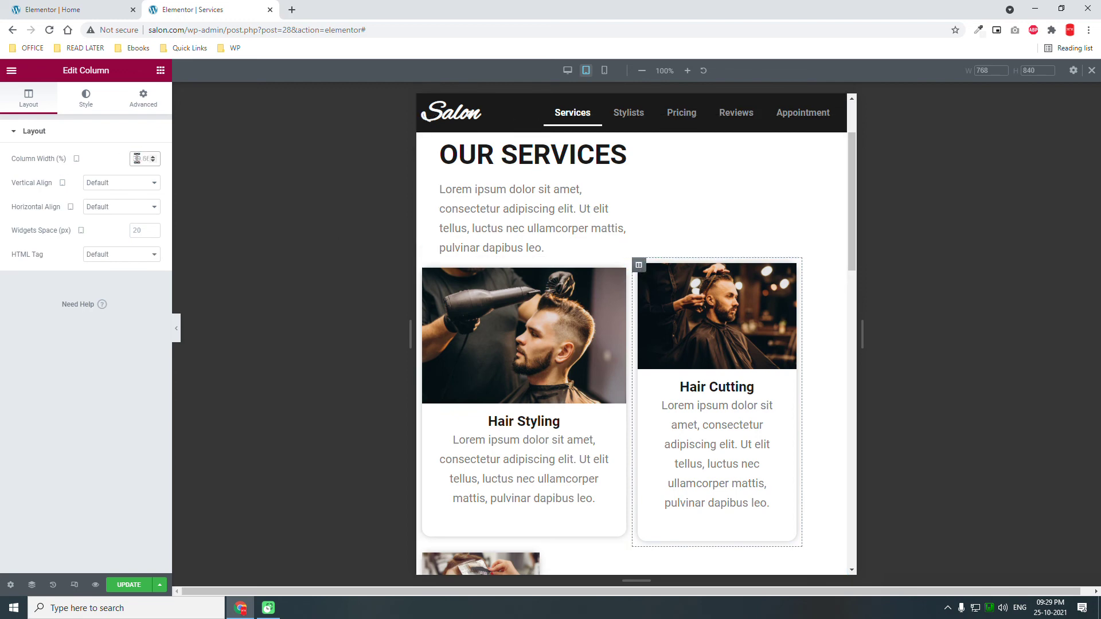
type("50")
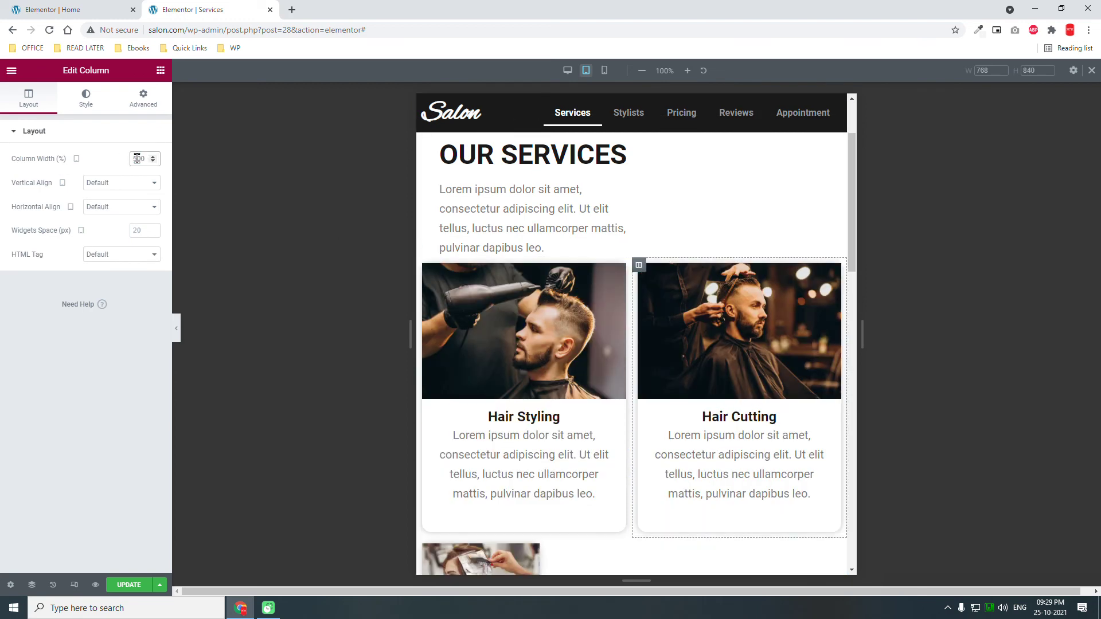
Set the Hair Coloring box's column width to 100% for tablet
scroll(641, 255, "down", 1)
scroll(640, 255, "down", 3)
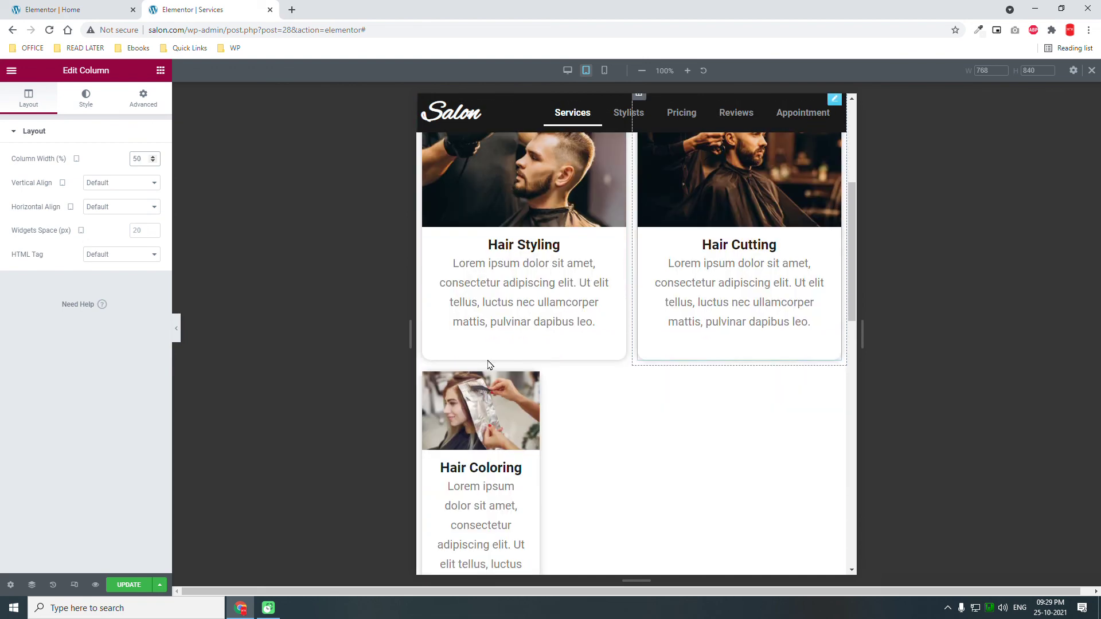
left_click(423, 375)
left_click(425, 377)
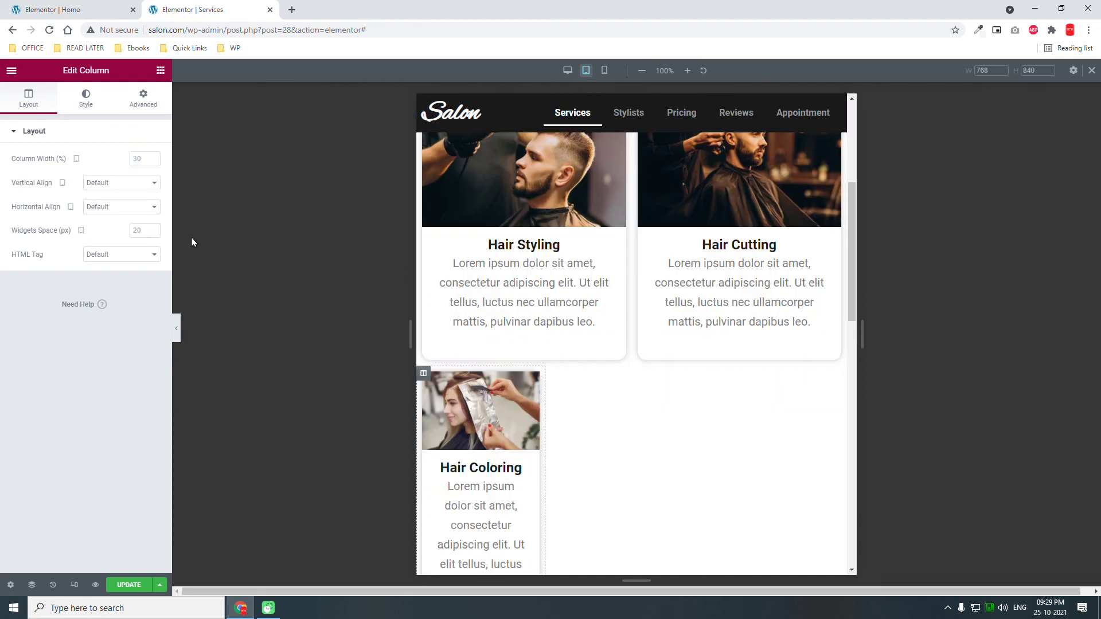
left_click(140, 161)
type("10")
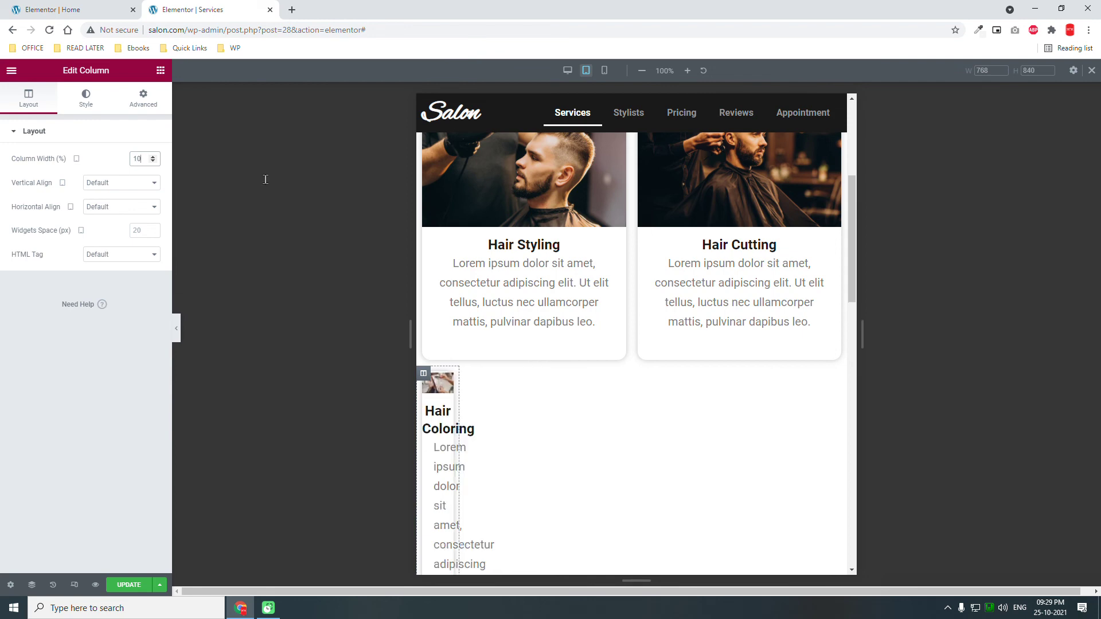
type("00")
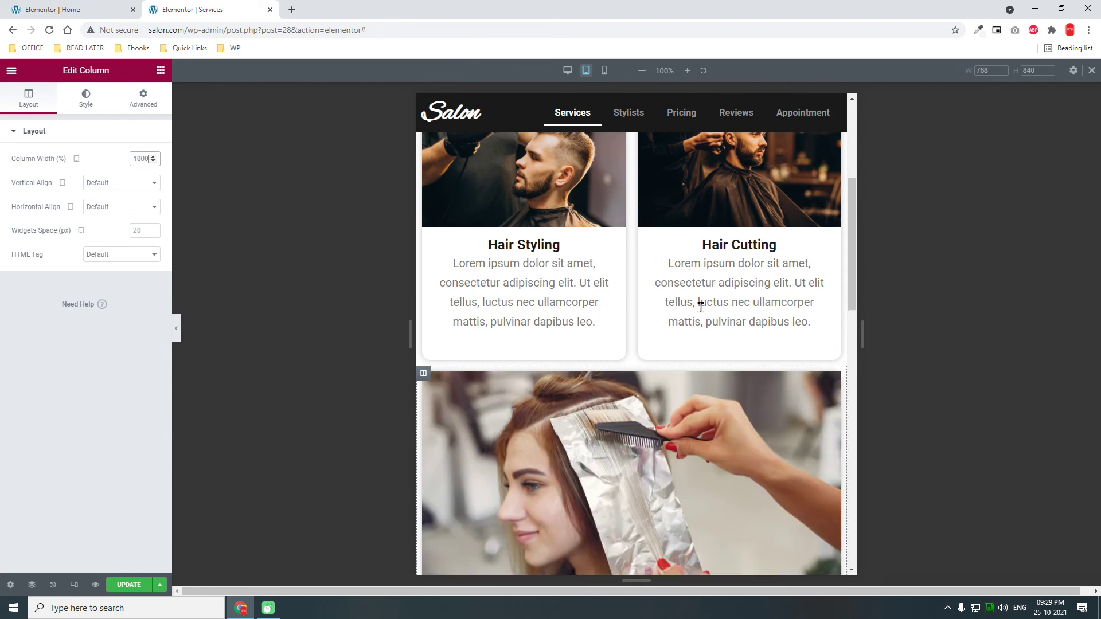
key("BackSpace")
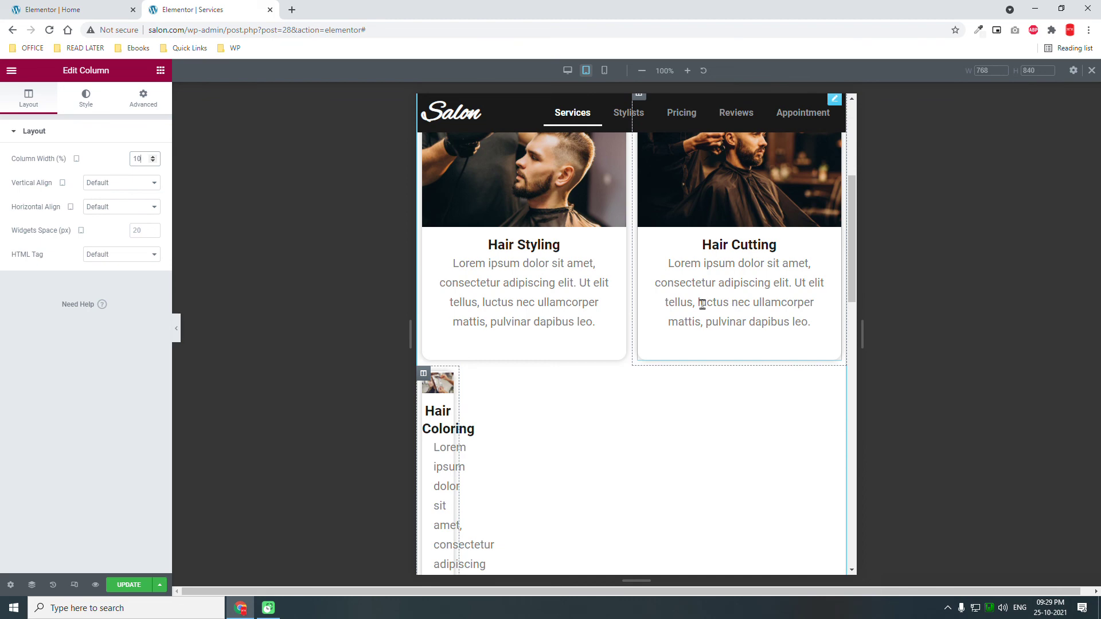
type("0")
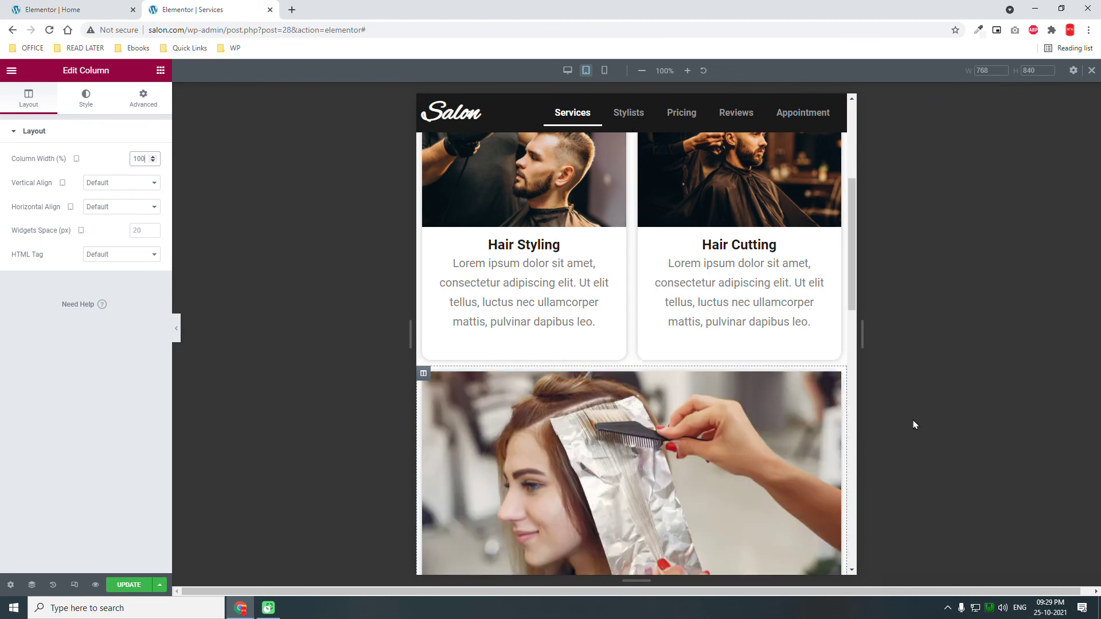
Review the tablet layout from the services heading to the booking form and save the Services page changes
scroll(751, 407, "down", 4)
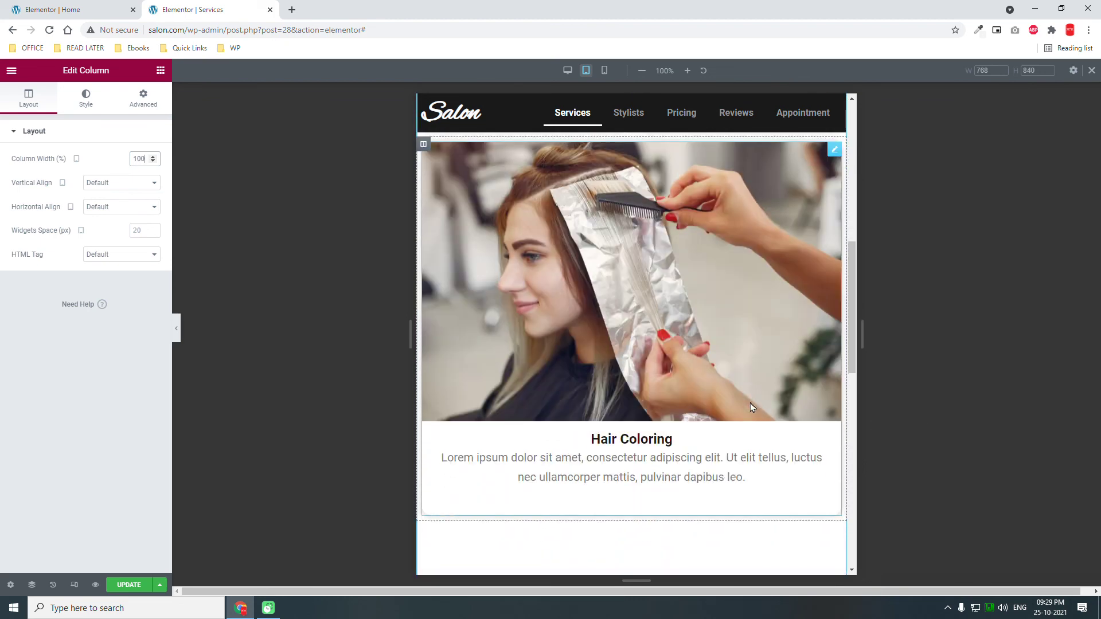
scroll(750, 407, "up", 5)
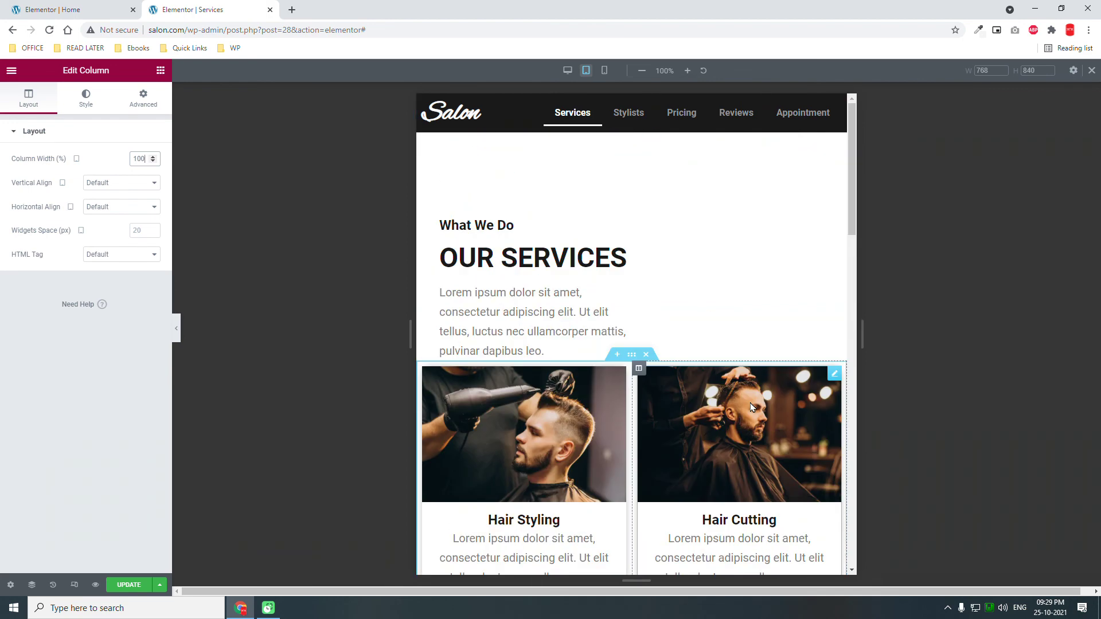
scroll(751, 407, "down", 12)
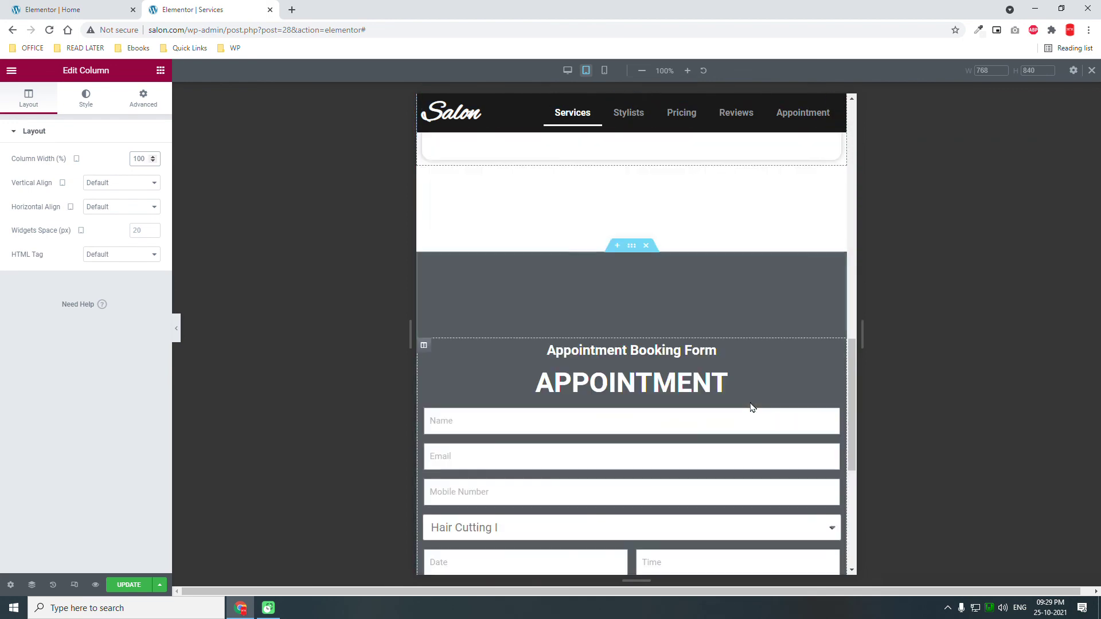
left_click(137, 584)
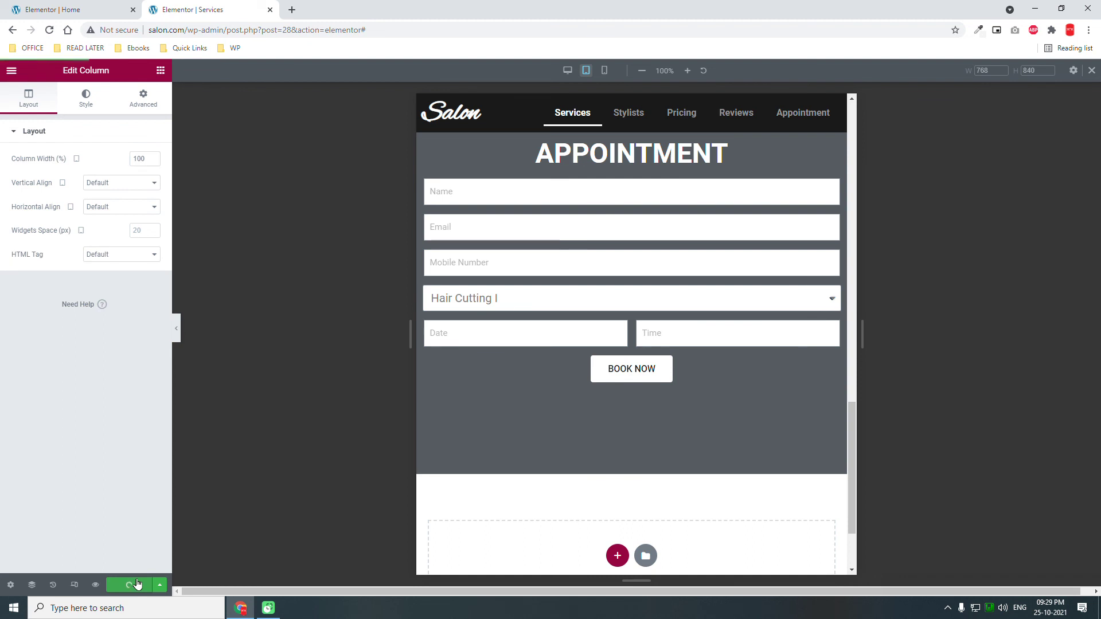